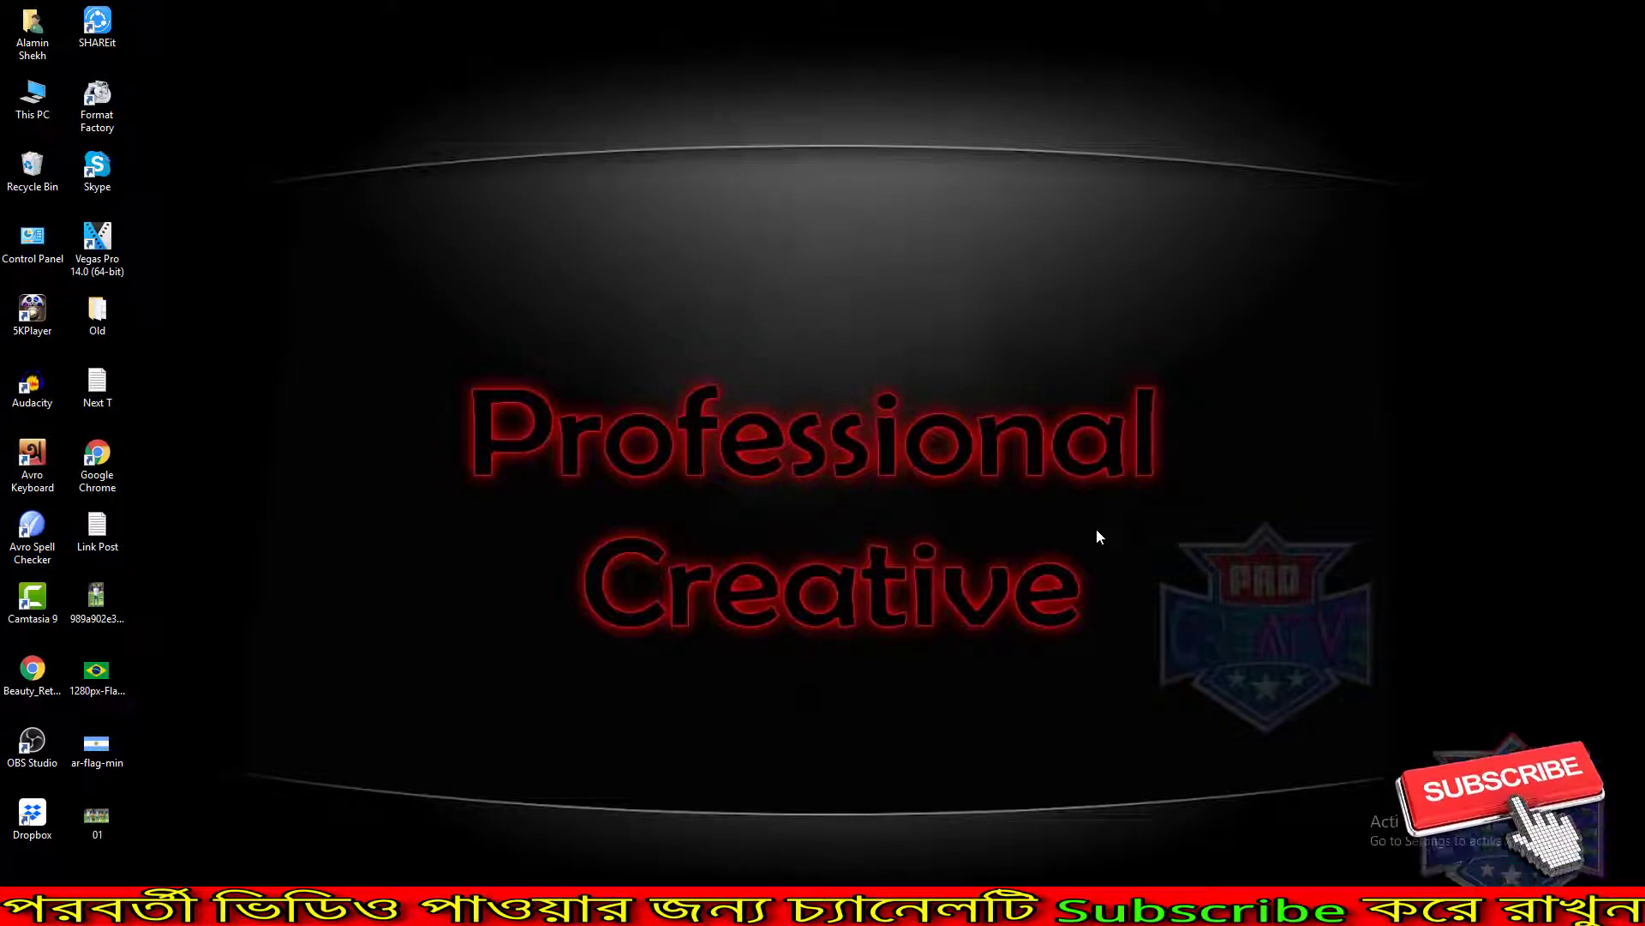
- Open the park photo of the man in the white T-shirt, zoom to his torso, and check the Pen tool options
{"action": "double_click", "coordinate": [95, 818]}
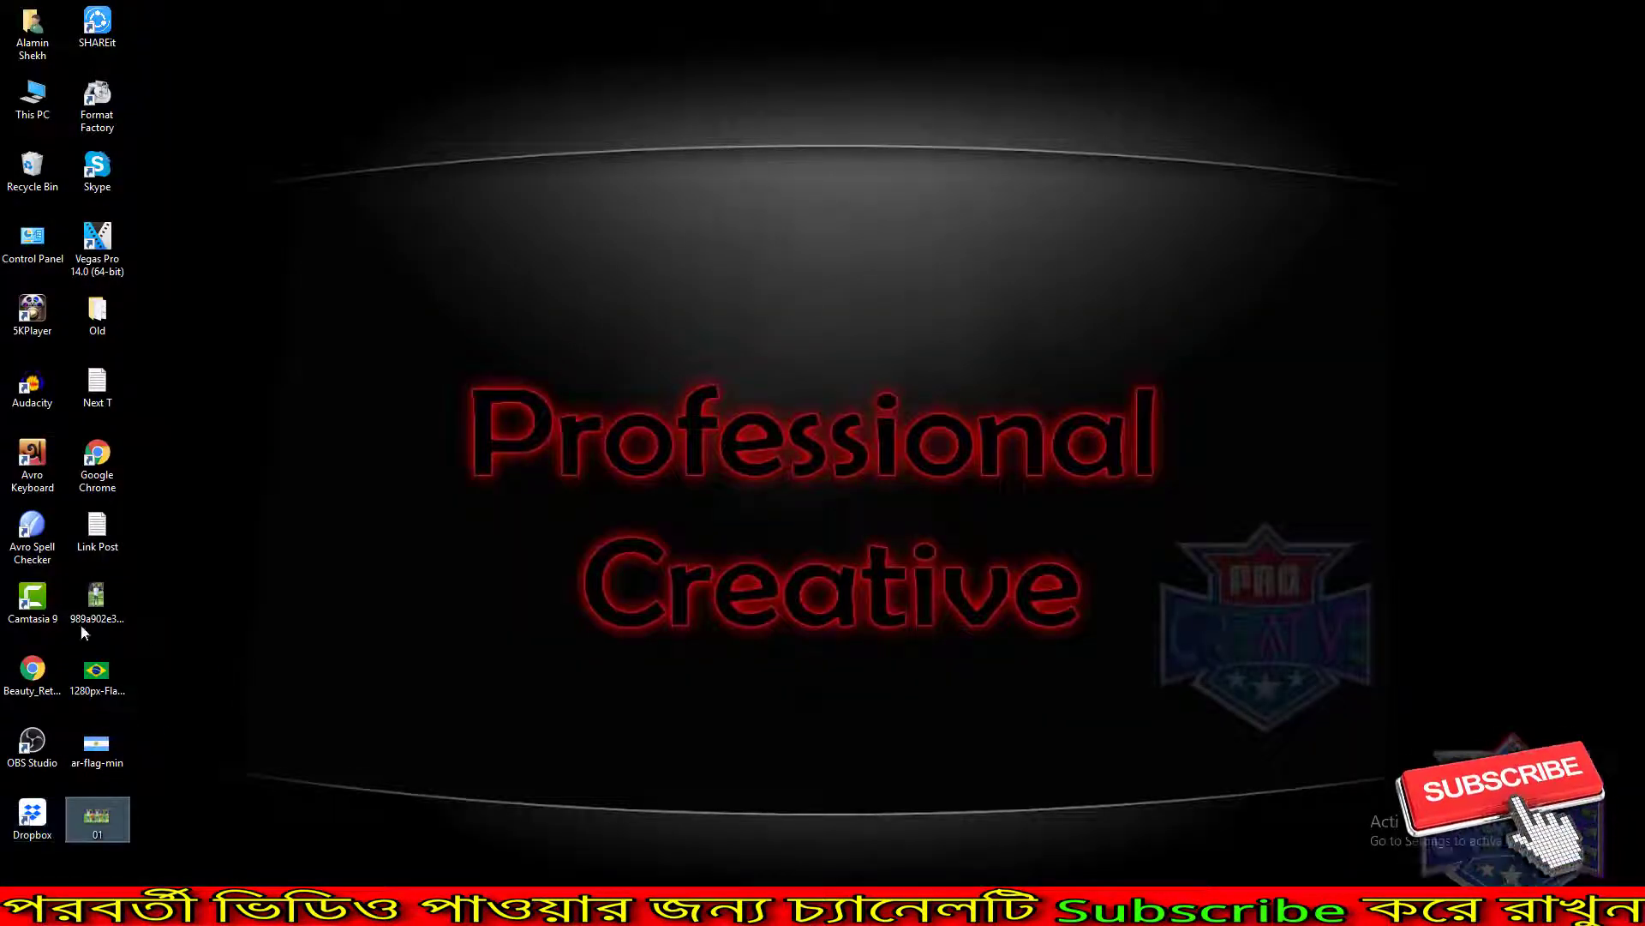
{"action": "mouse_move", "coordinate": [80, 624]}
{"action": "left_mouse_down"}
{"action": "mouse_move", "coordinate": [478, 684]}
{"action": "mouse_move", "coordinate": [592, 873]}
{"action": "mouse_move", "coordinate": [781, 592]}
{"action": "left_mouse_up"}
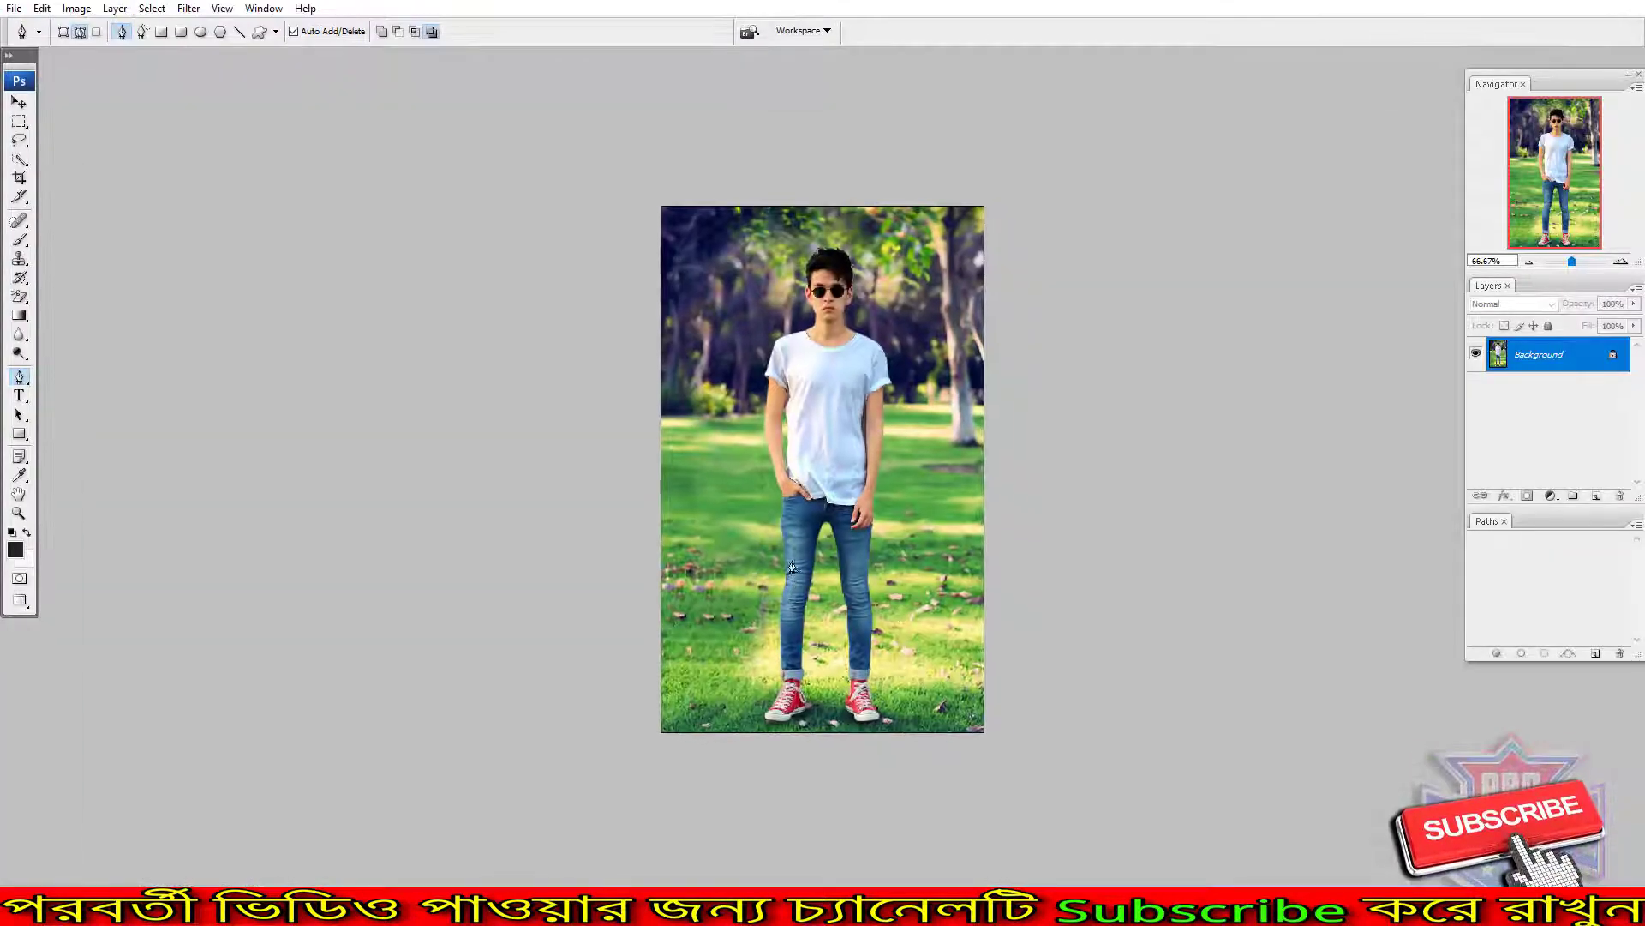
{"action": "left_click_drag", "start_coordinate": [668, 335], "coordinate": [977, 557]}
{"action": "mouse_move", "coordinate": [837, 300]}
{"action": "left_mouse_down"}
{"action": "mouse_move", "coordinate": [769, 450]}
{"action": "mouse_move", "coordinate": [782, 356]}
{"action": "left_mouse_up"}
{"action": "key", "text": "ctrl+minus"}
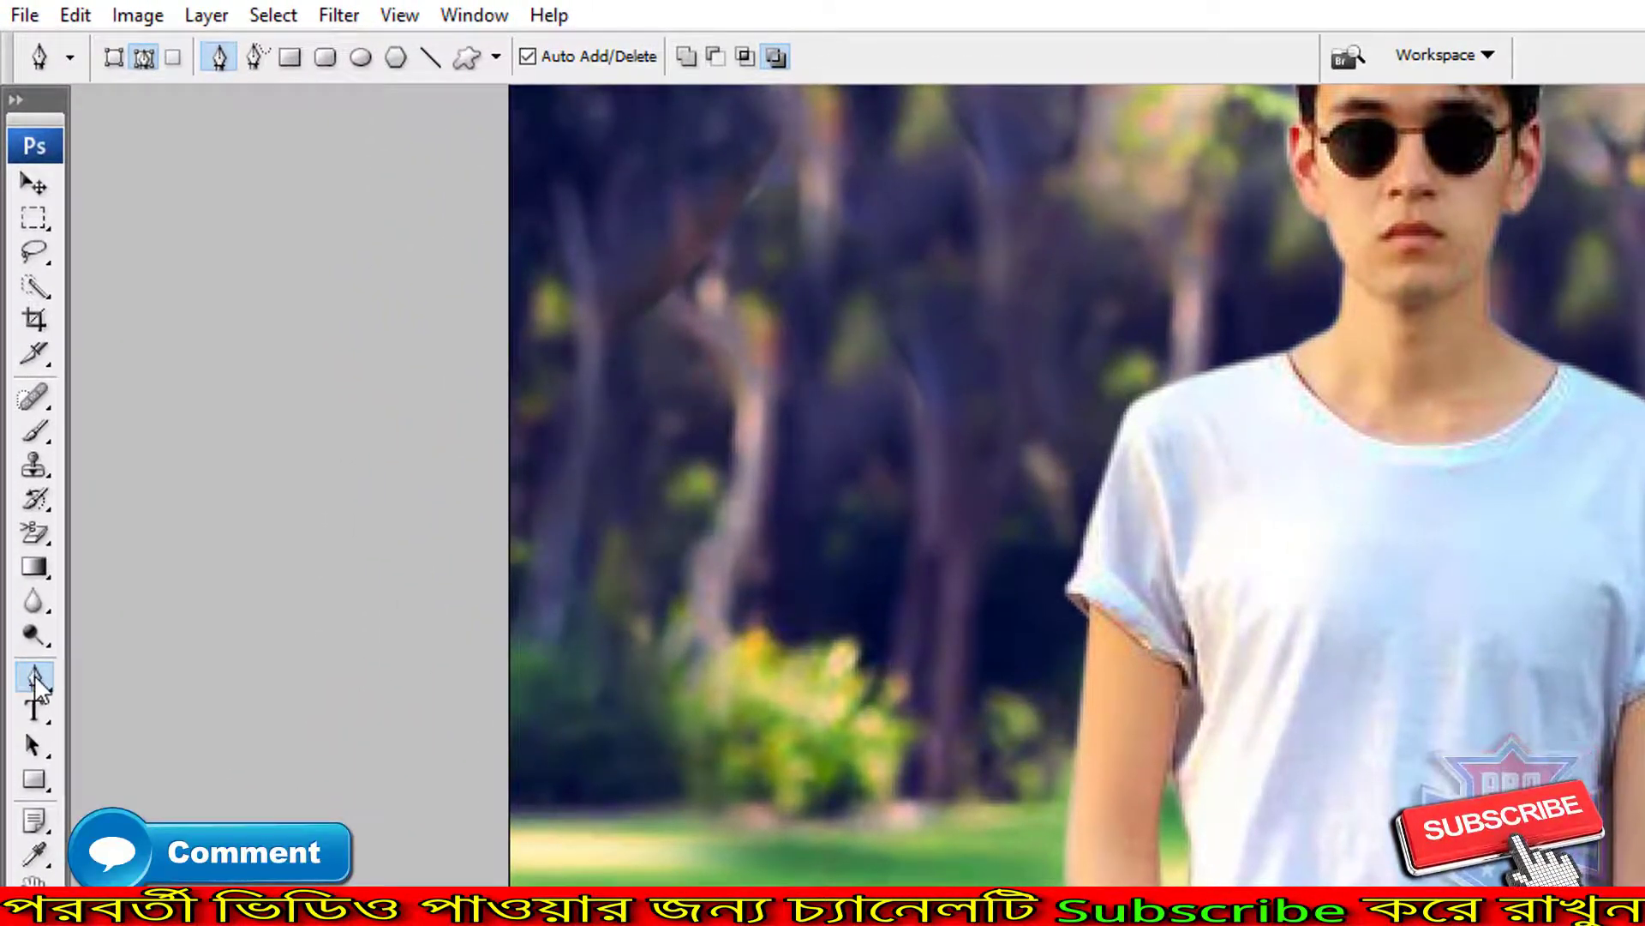
{"action": "right_click", "coordinate": [34, 675]}
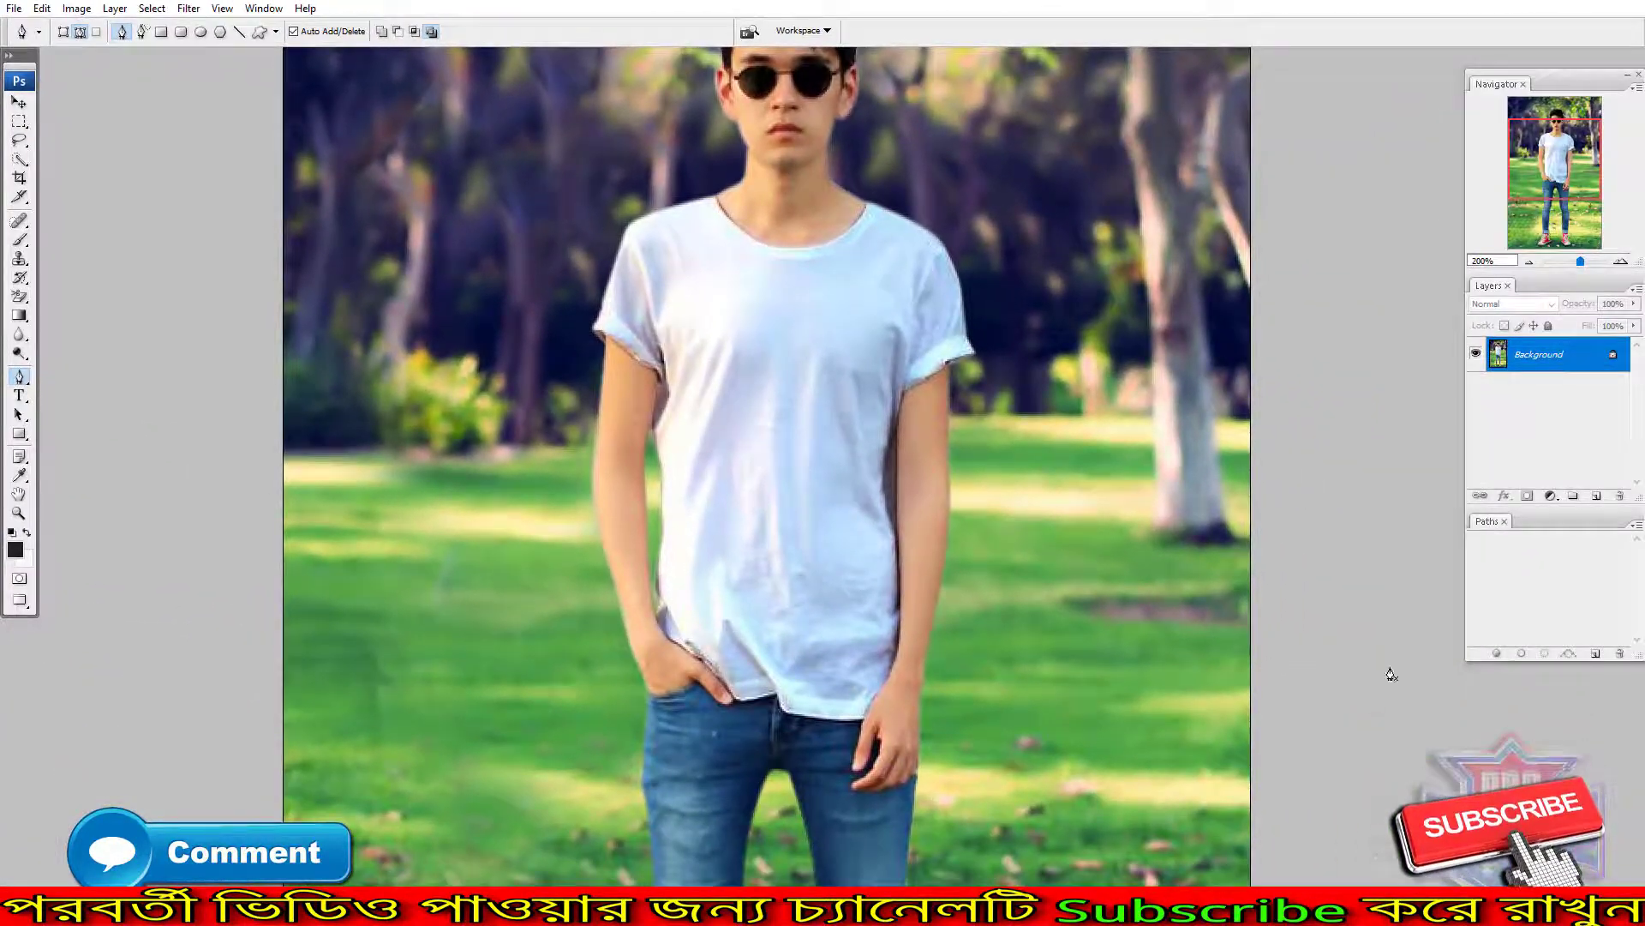
- Create Path 1 and trace the shirt's left edge up to the left shoulder
{"action": "left_click", "coordinate": [1596, 654]}
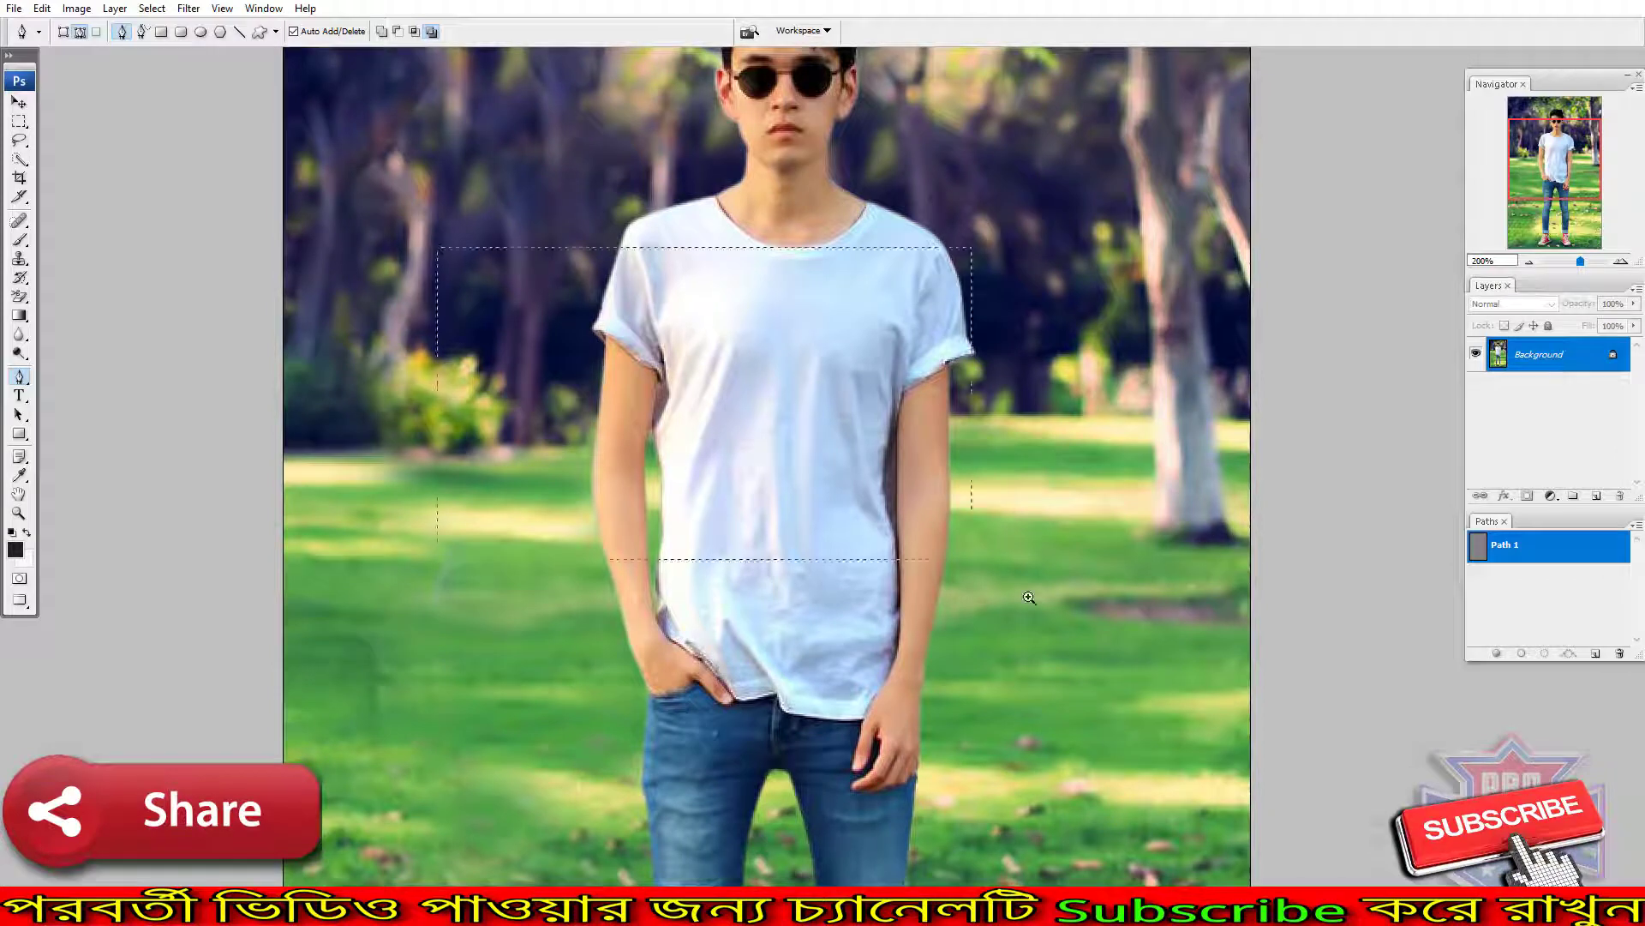
{"action": "left_click_drag", "start_coordinate": [1030, 597], "coordinate": [1029, 597]}
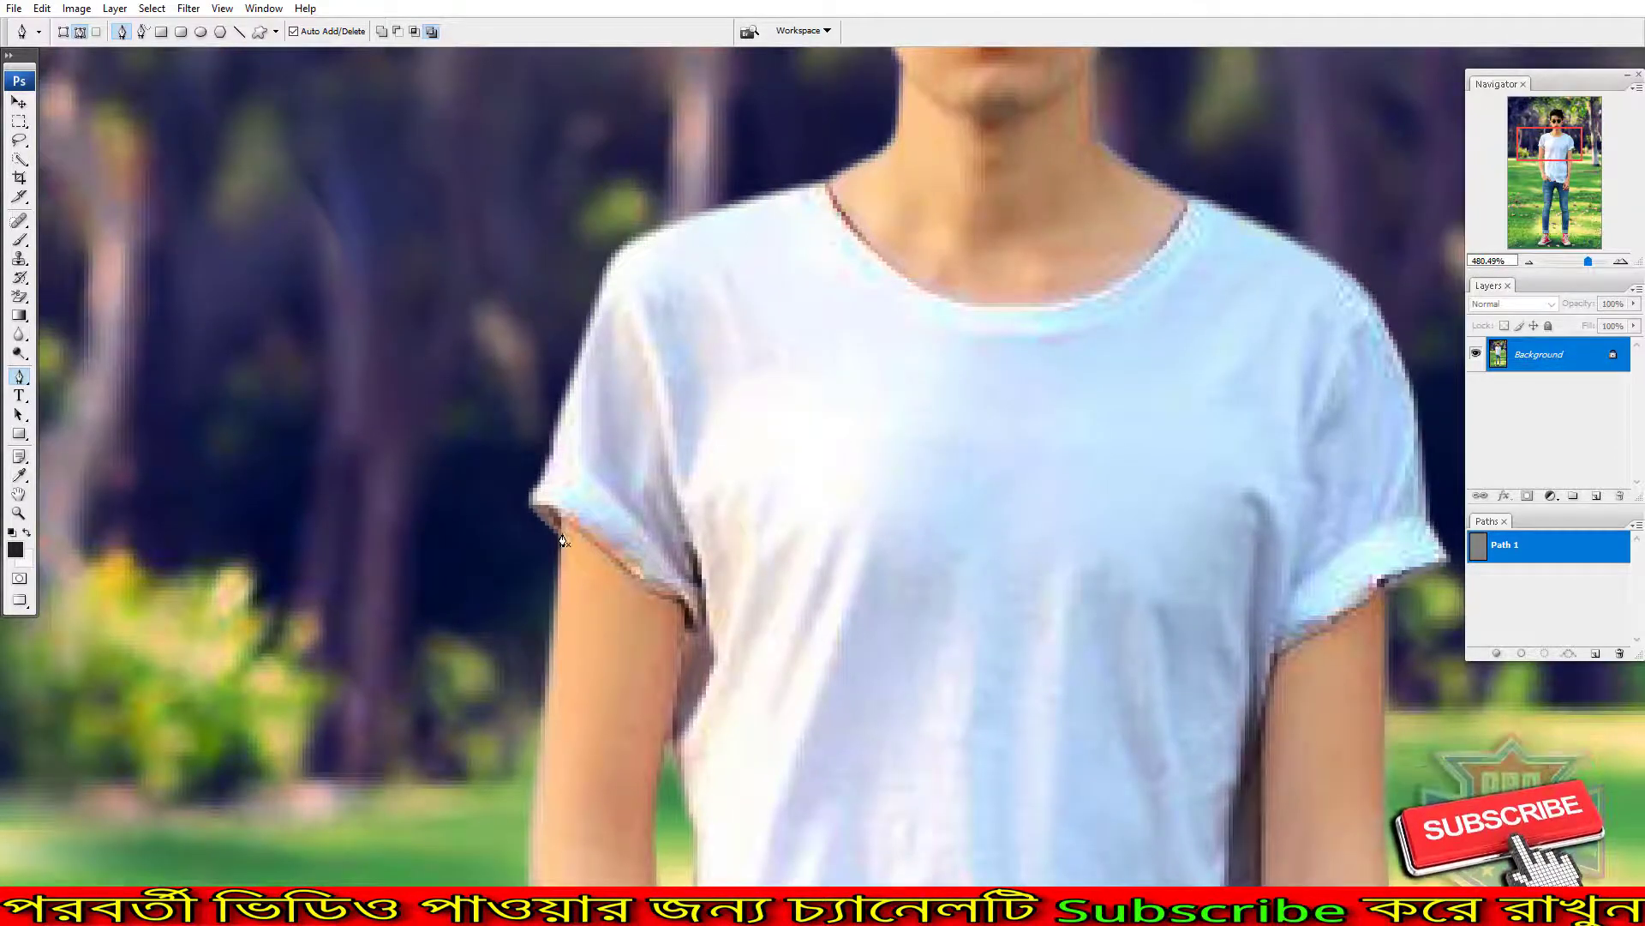
{"action": "scroll", "coordinate": [562, 540], "scroll_direction": "up", "scroll_amount": 1}
{"action": "left_click", "coordinate": [544, 470]}
{"action": "left_click", "coordinate": [606, 272]}
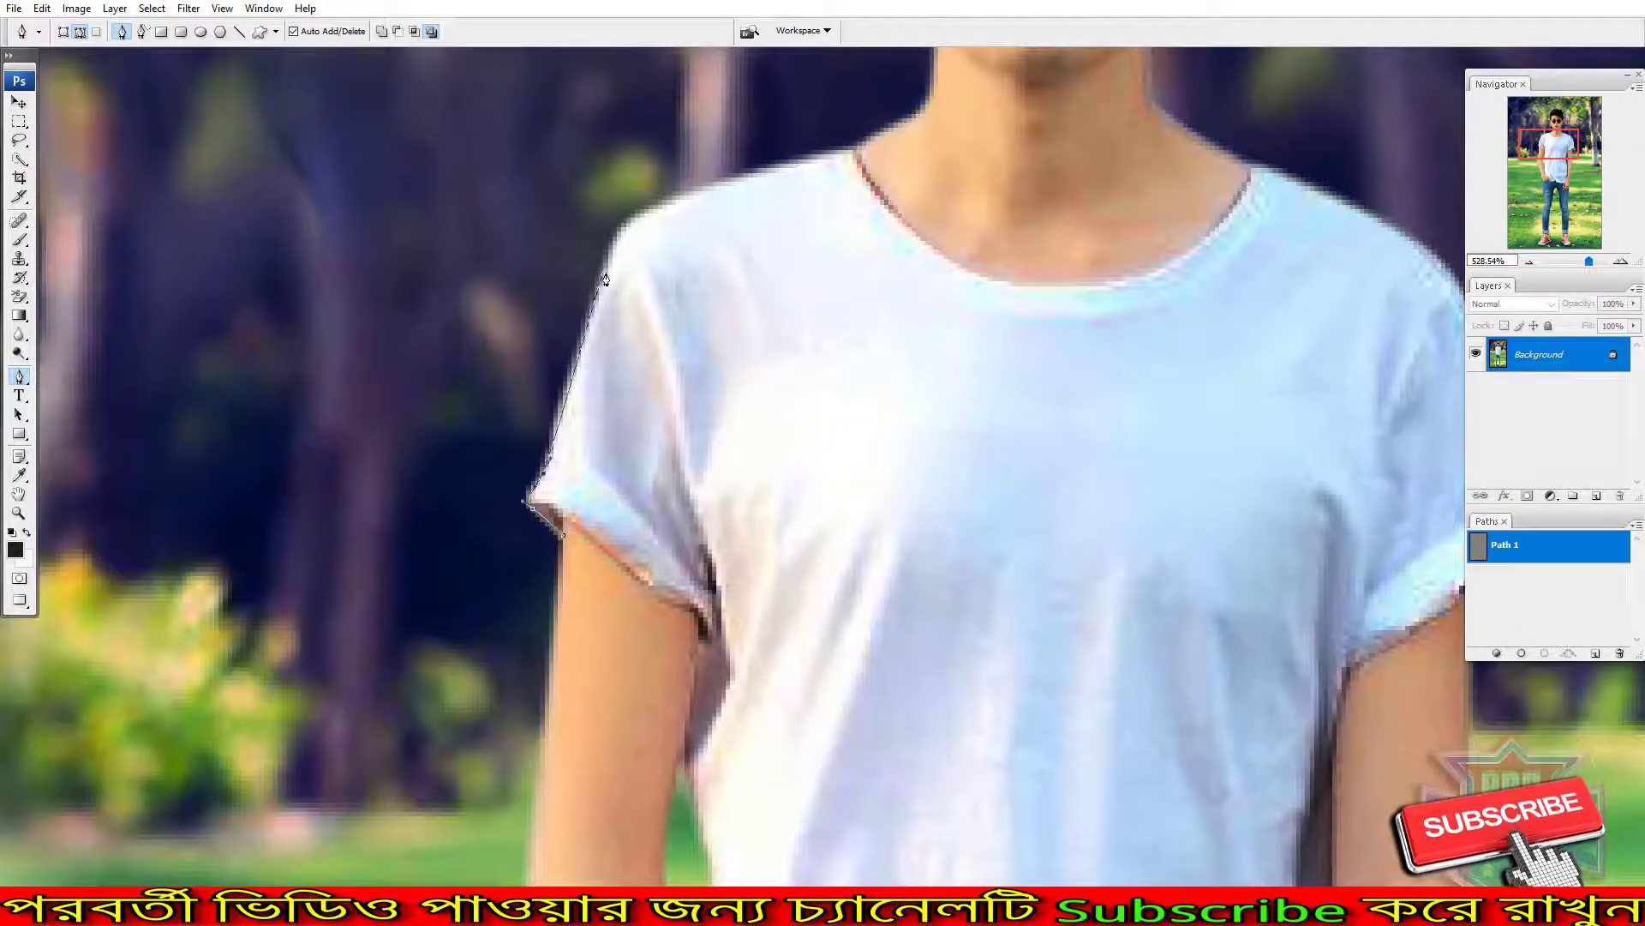
{"action": "left_click", "coordinate": [620, 225]}
{"action": "left_click", "coordinate": [677, 201]}
{"action": "left_click", "coordinate": [718, 190]}
- Continue the outline across the shoulder, around the neckline and collar to the right side
{"action": "left_click", "coordinate": [836, 153]}
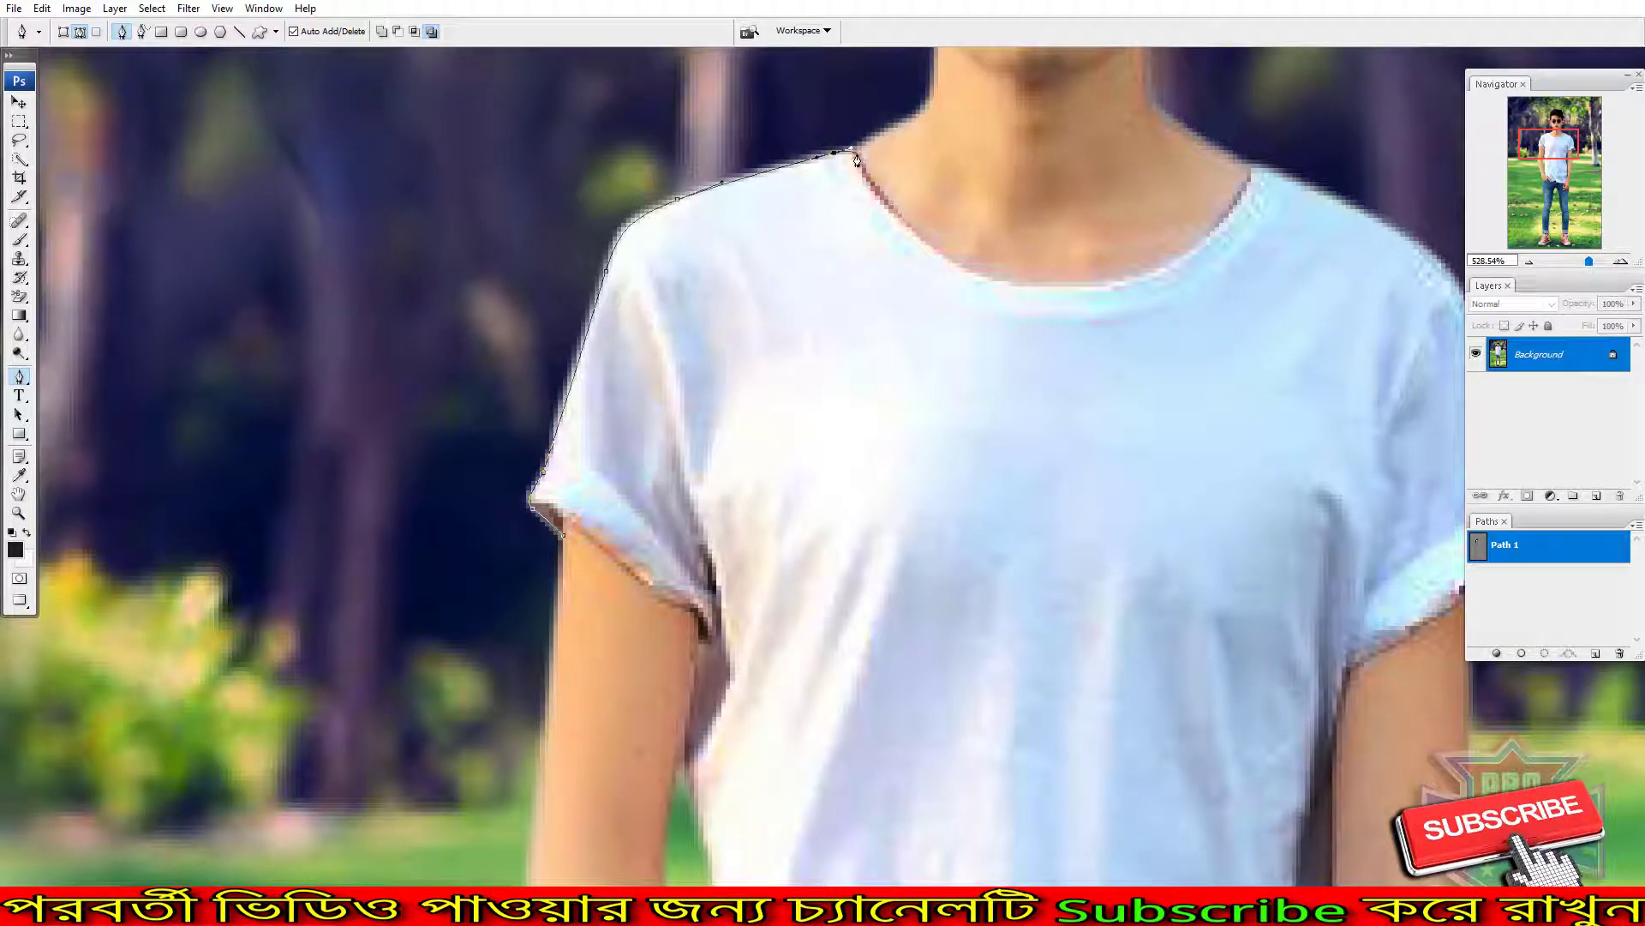
{"action": "left_click", "coordinate": [940, 251]}
{"action": "left_click", "coordinate": [960, 264]}
{"action": "left_click_drag", "start_coordinate": [1130, 277], "coordinate": [1191, 262]}
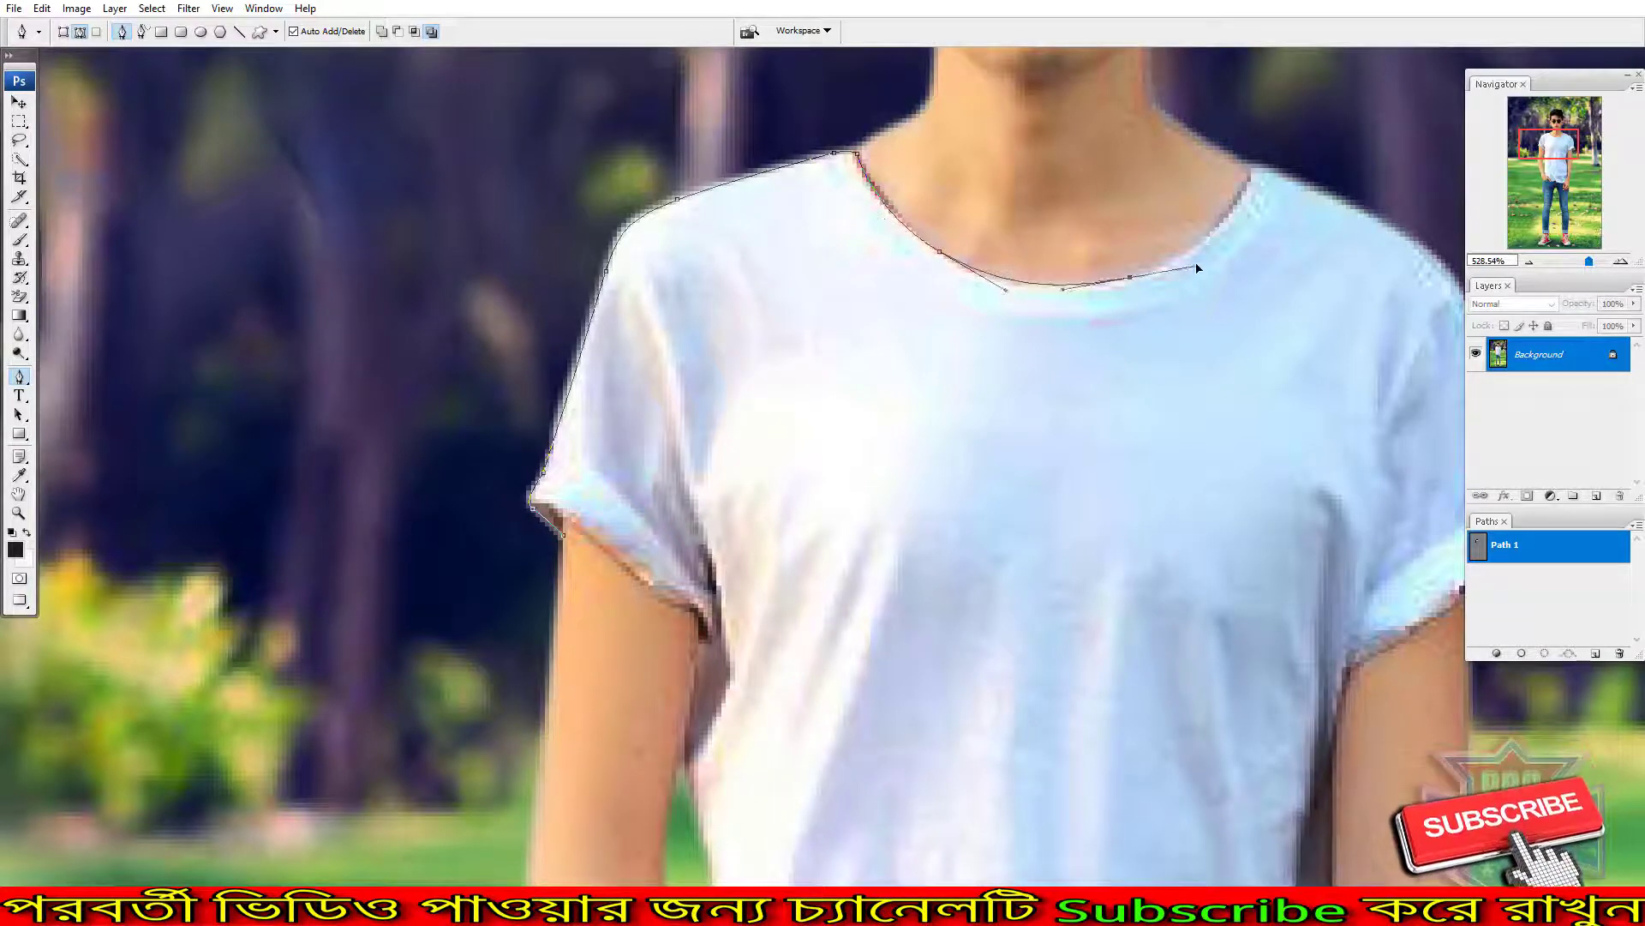
{"action": "left_click", "coordinate": [1256, 171]}
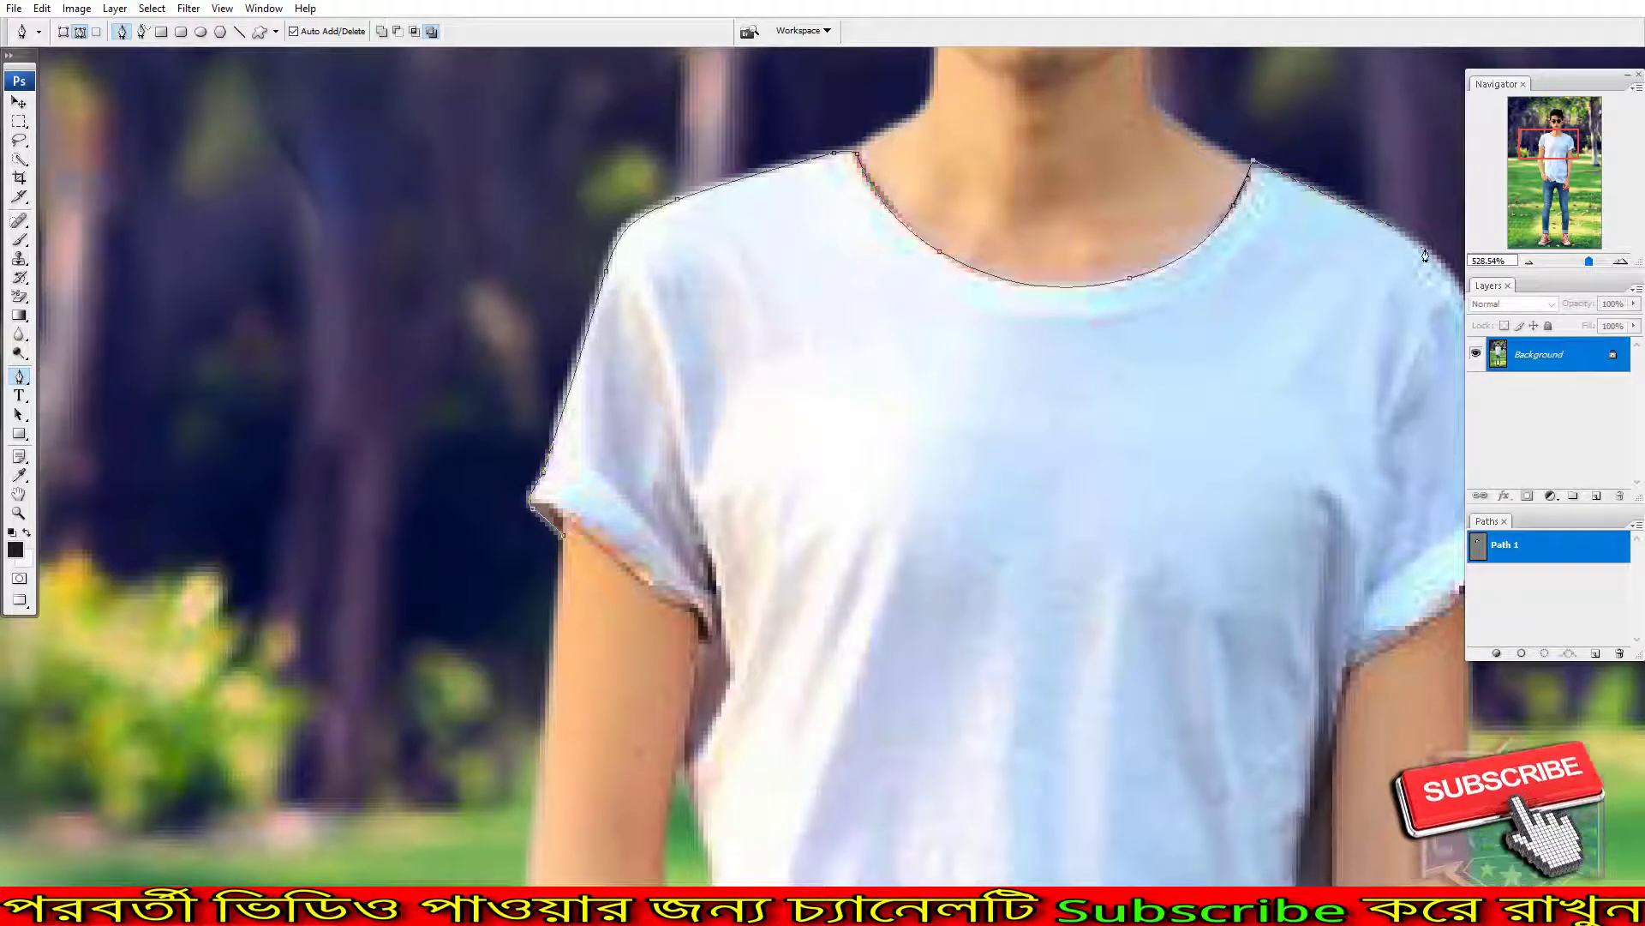
{"action": "left_click_drag", "start_coordinate": [1390, 228], "coordinate": [941, 157]}
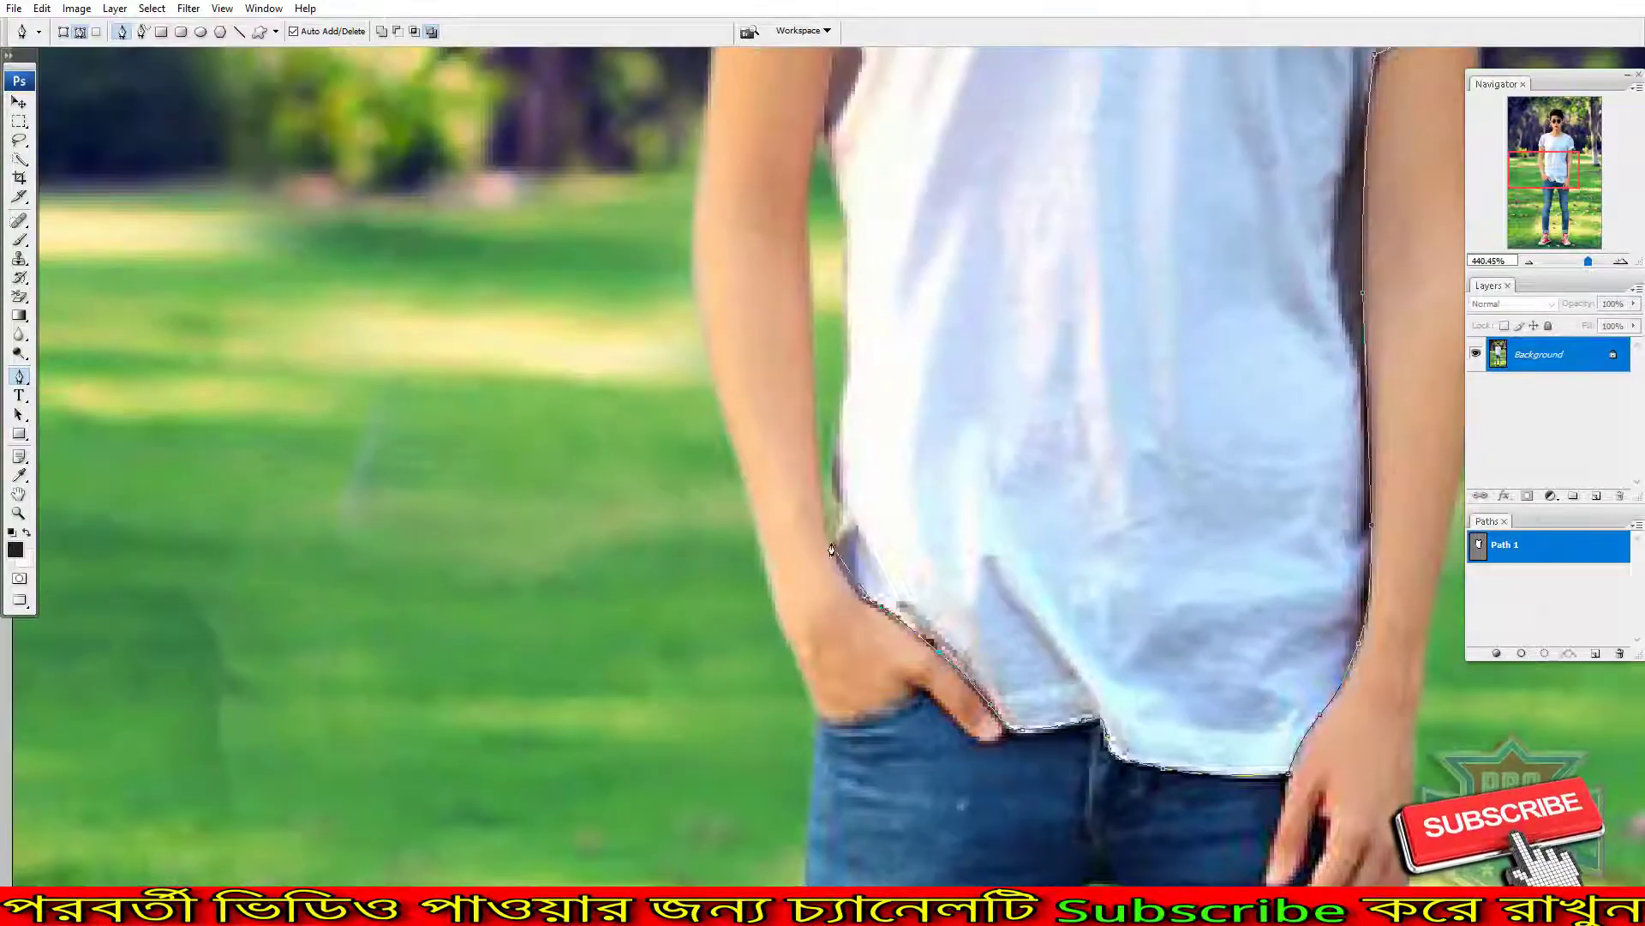
{"action": "left_click", "coordinate": [846, 257]}
{"action": "key", "text": "ctrl+0"}
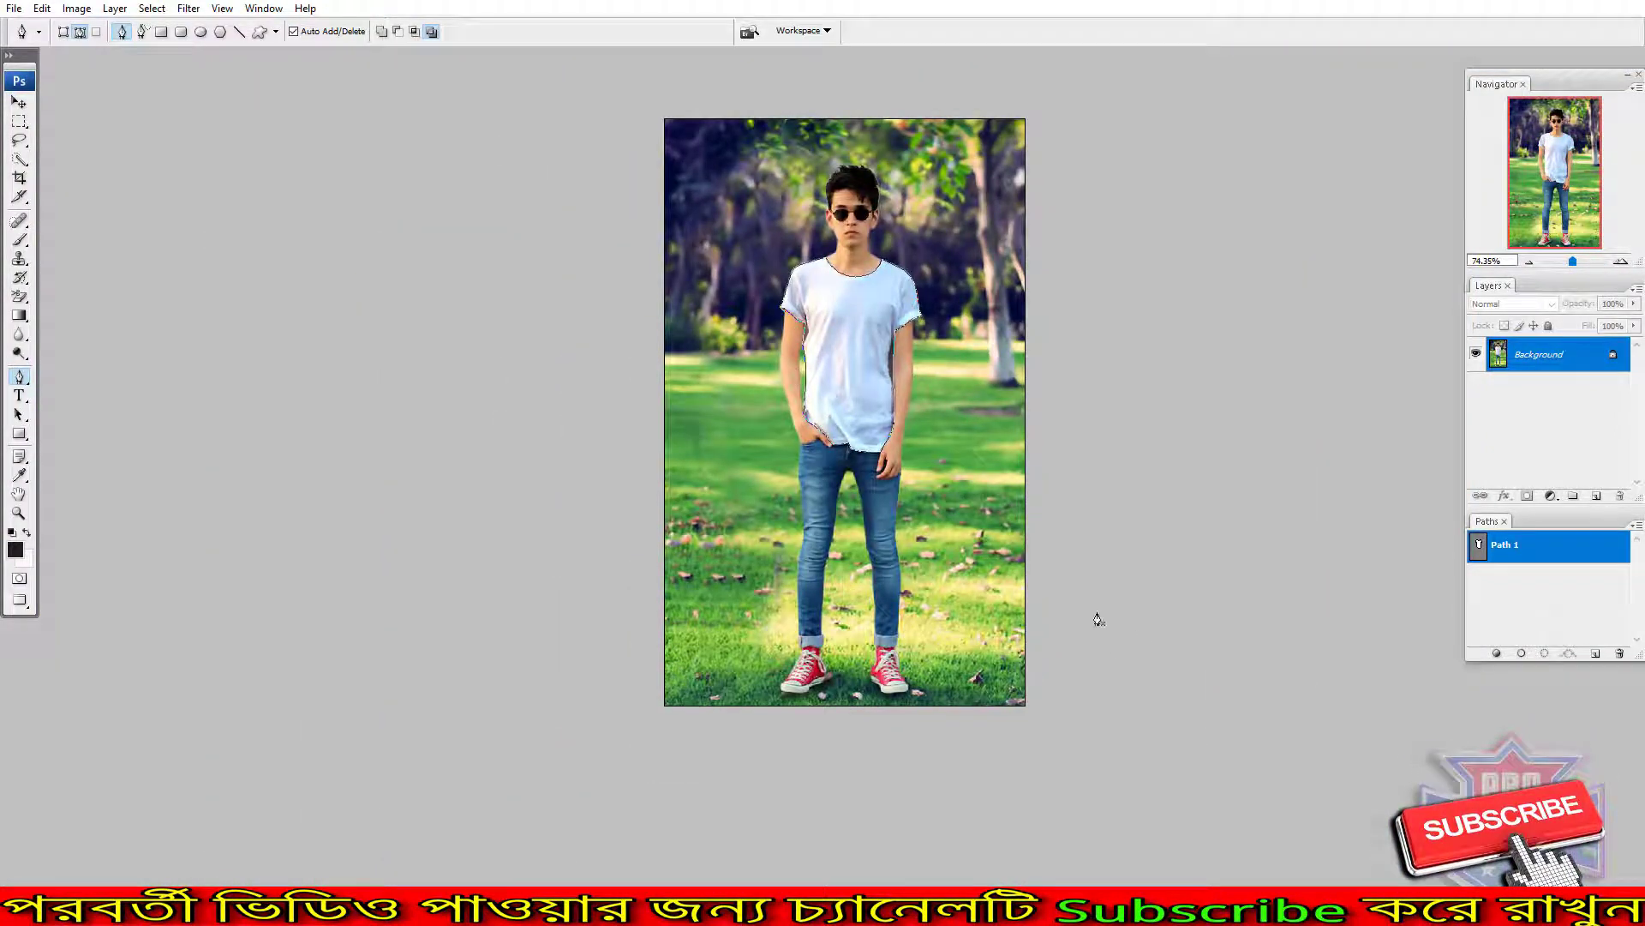
- Duplicate the Background layer, then open and copy the entire Brazil flag image
{"action": "mouse_move", "coordinate": [1543, 354]}
{"action": "left_mouse_down"}
{"action": "mouse_move", "coordinate": [1575, 398]}
{"action": "mouse_move", "coordinate": [1568, 480]}
{"action": "left_mouse_up"}
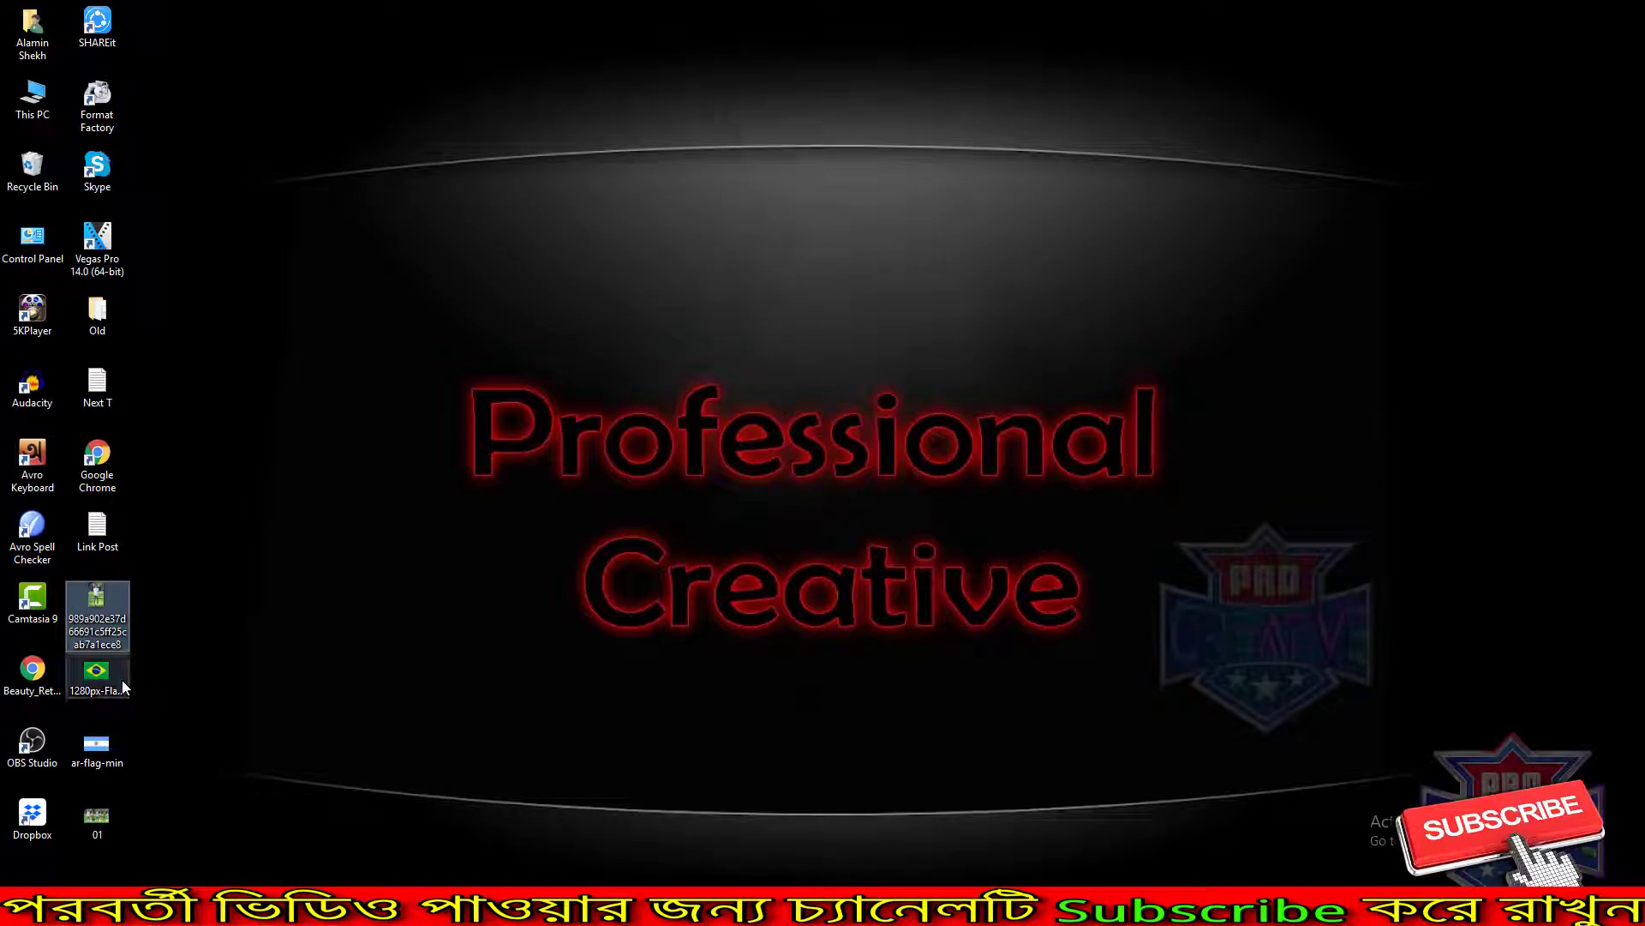
{"action": "mouse_move", "coordinate": [101, 683]}
{"action": "left_mouse_down"}
{"action": "mouse_move", "coordinate": [649, 771]}
{"action": "mouse_move", "coordinate": [583, 878]}
{"action": "left_mouse_up"}
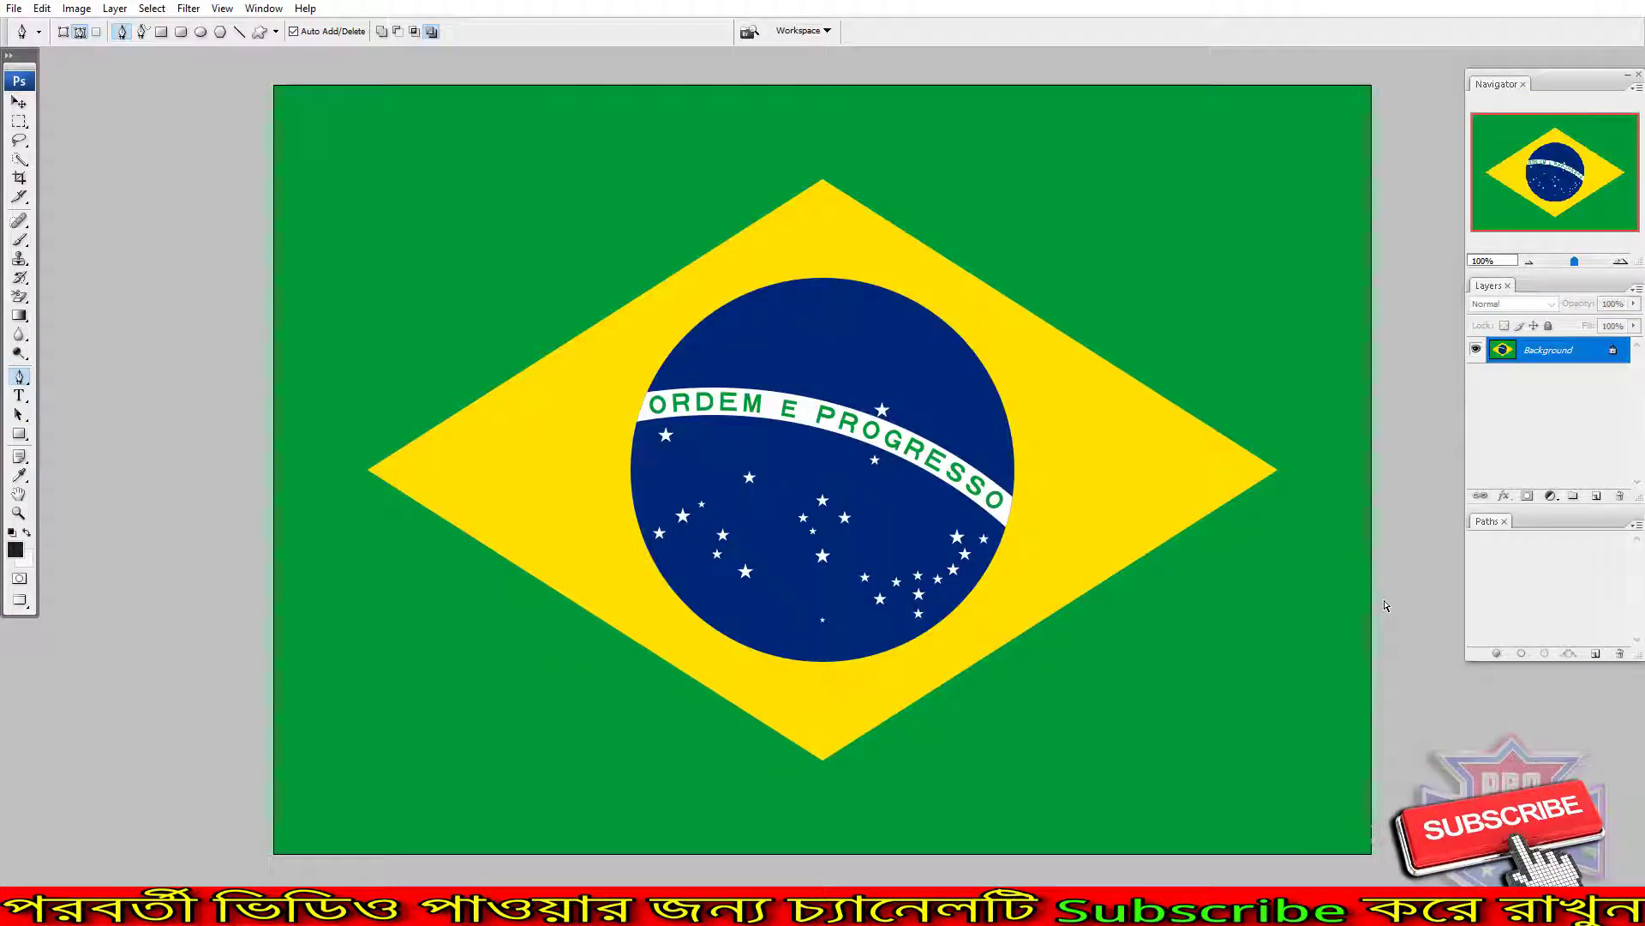
{"action": "key", "text": "ctrl+a"}
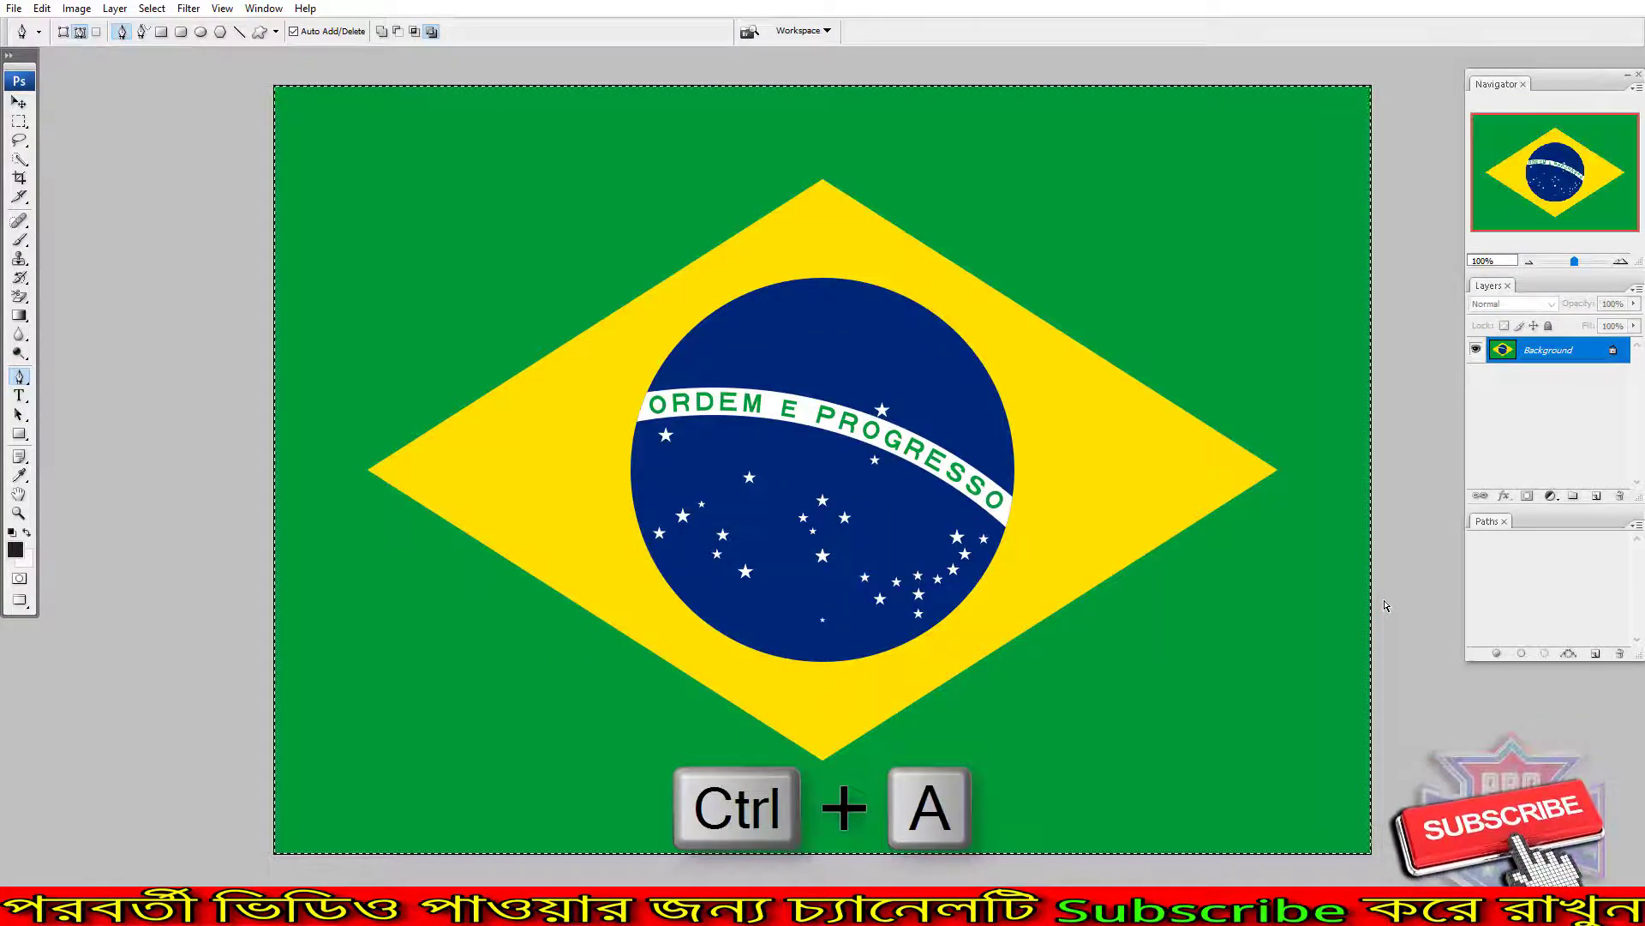
{"action": "key", "text": "ctrl+c"}
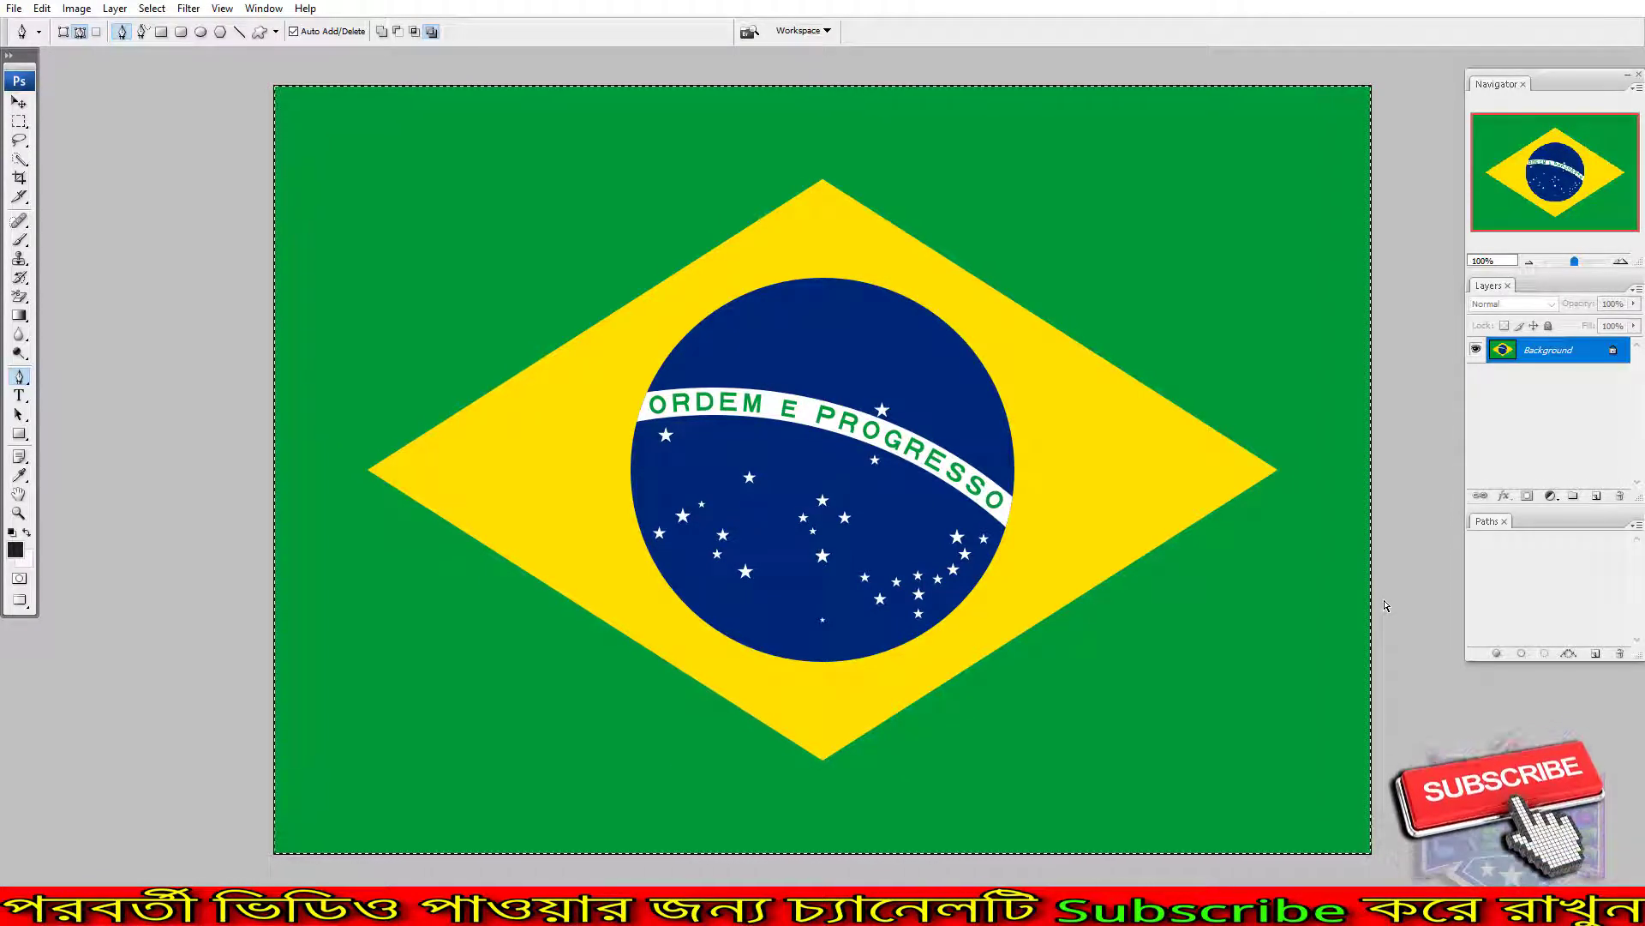
{"action": "key", "text": "ctrl+Tab"}
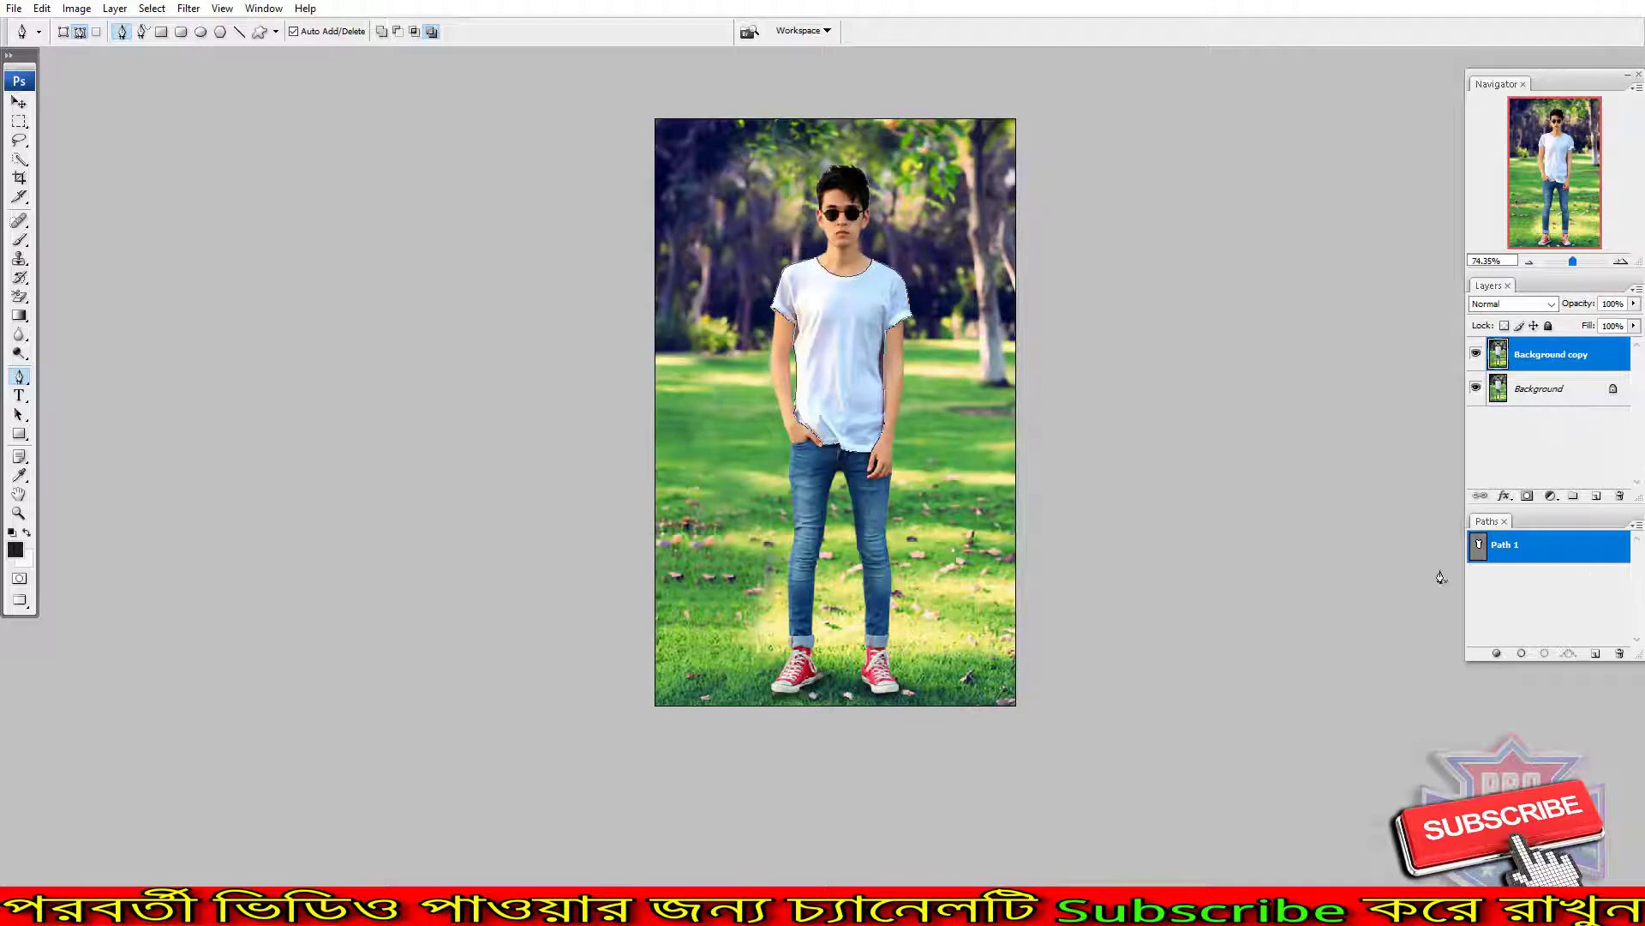
- Paste the Brazil flag as Layer 1, hide Path 1, and shrink it to about 30% over the torso
{"action": "key", "text": "ctrl+v"}
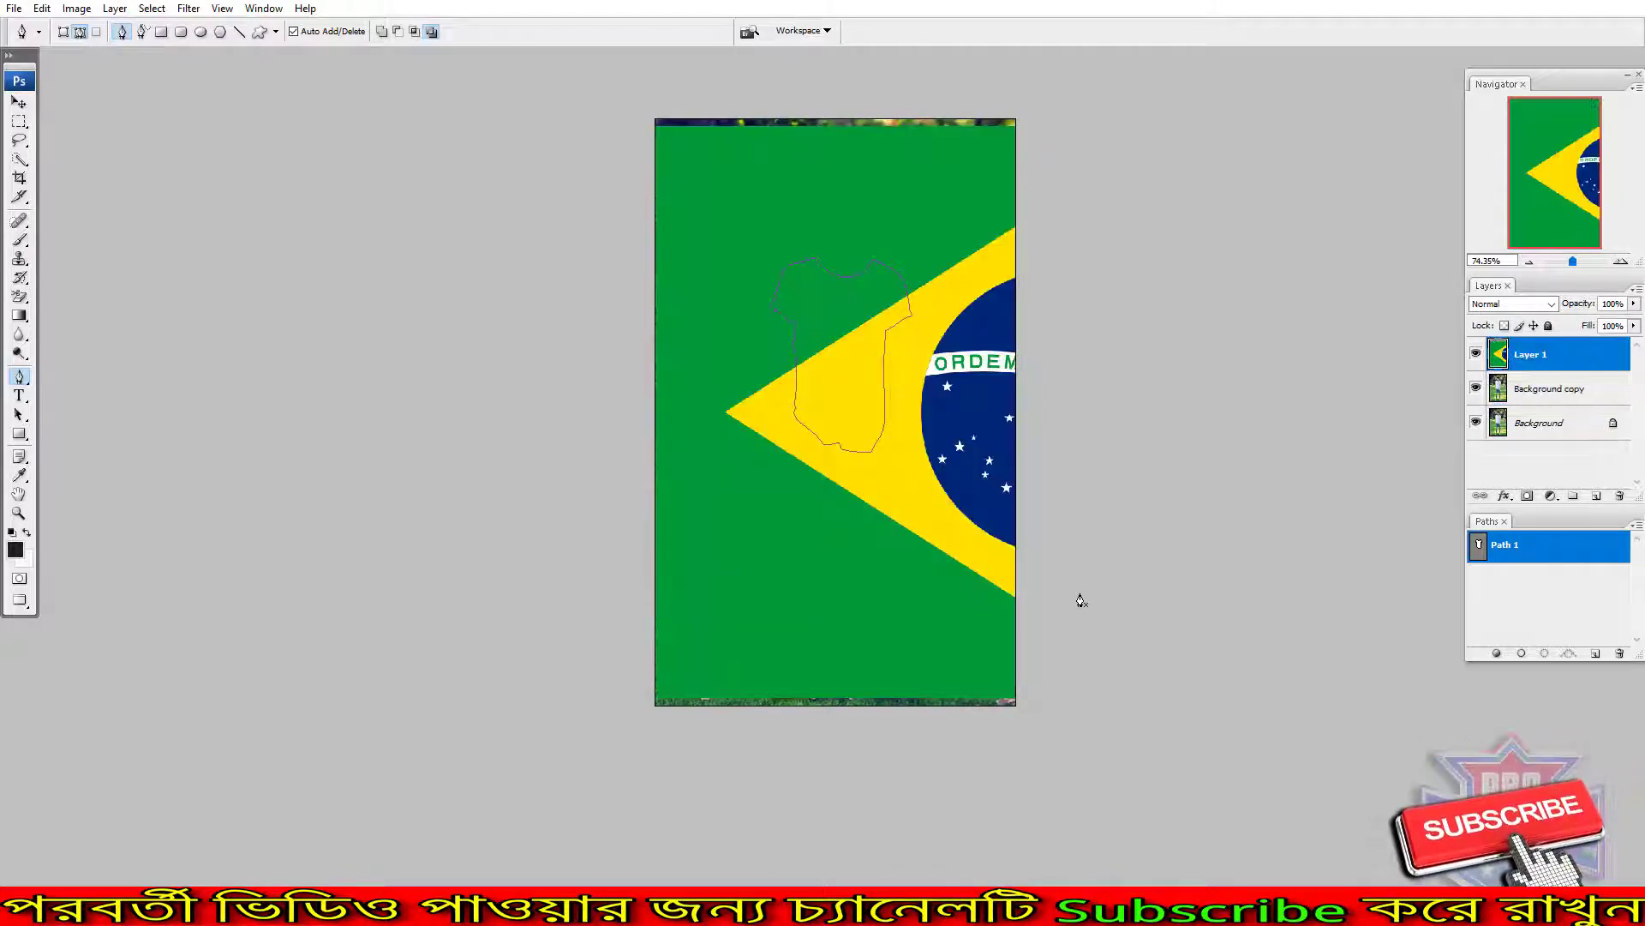
{"action": "left_click", "coordinate": [1555, 591]}
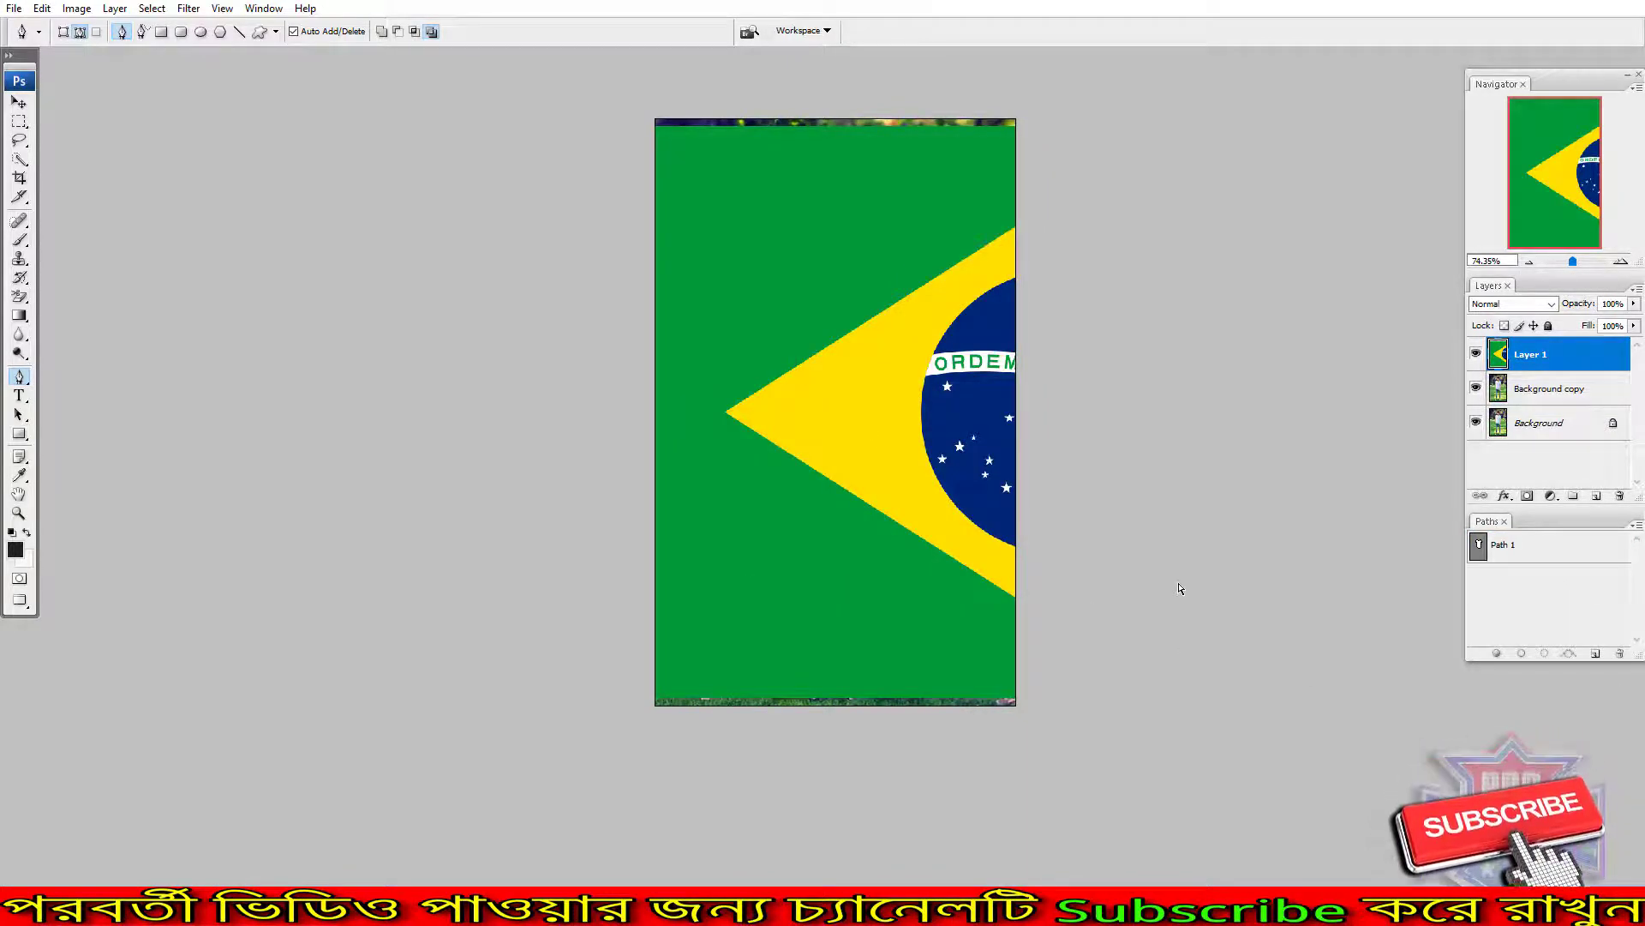
{"action": "key", "text": "ctrl+t"}
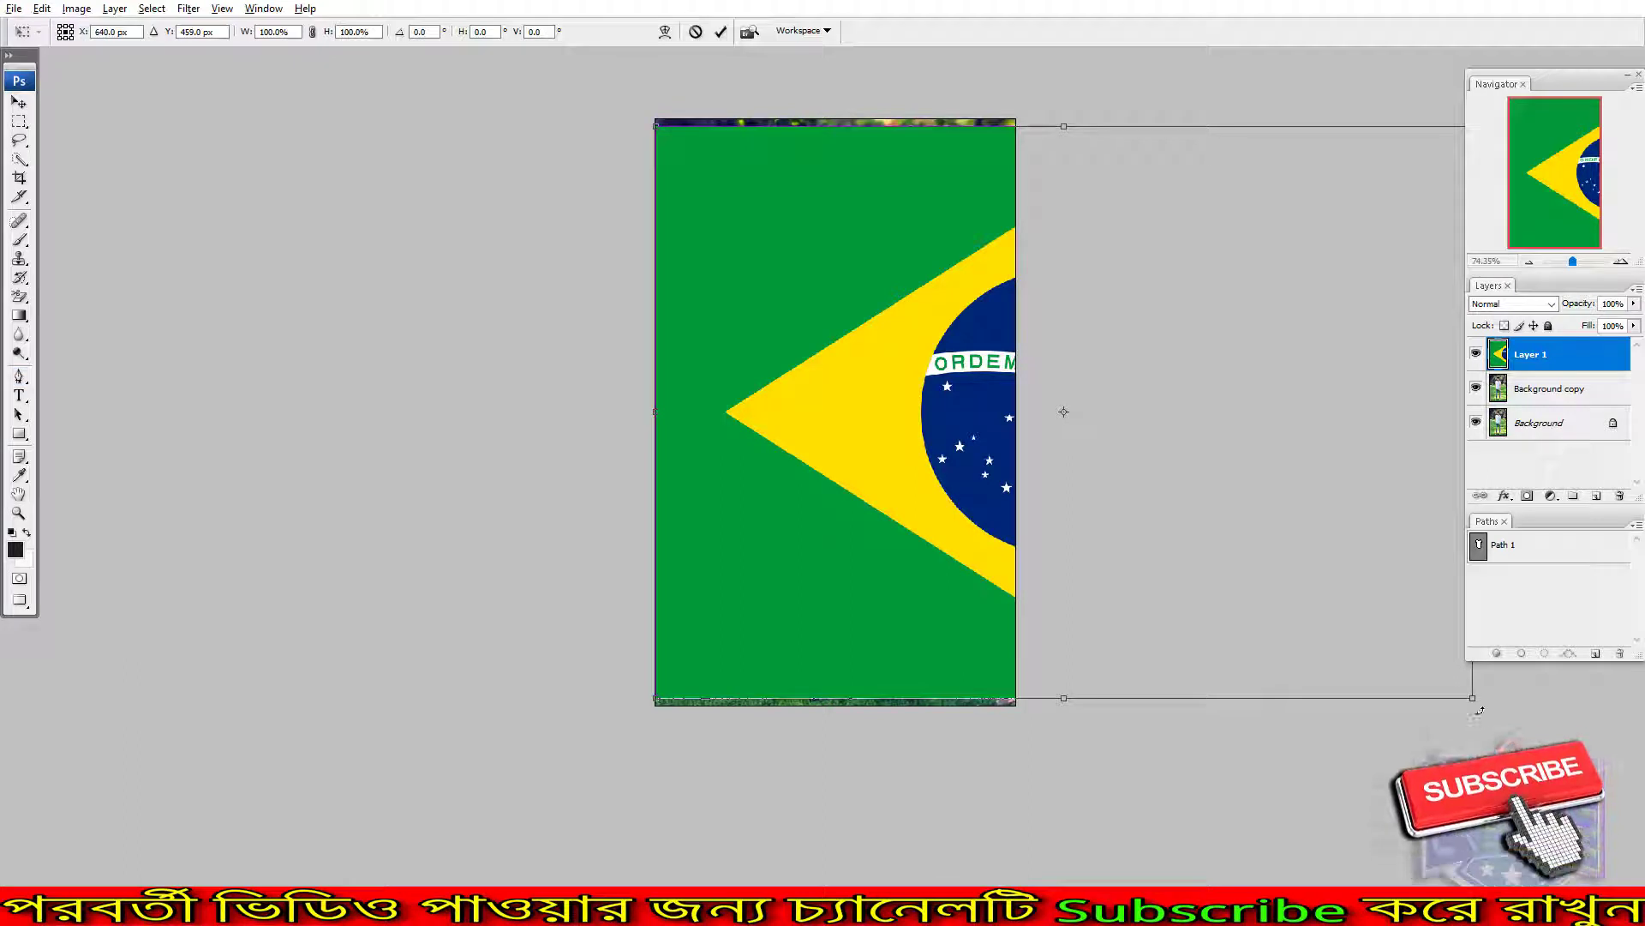
{"action": "left_click_drag", "start_coordinate": [1473, 699], "coordinate": [1176, 514]}
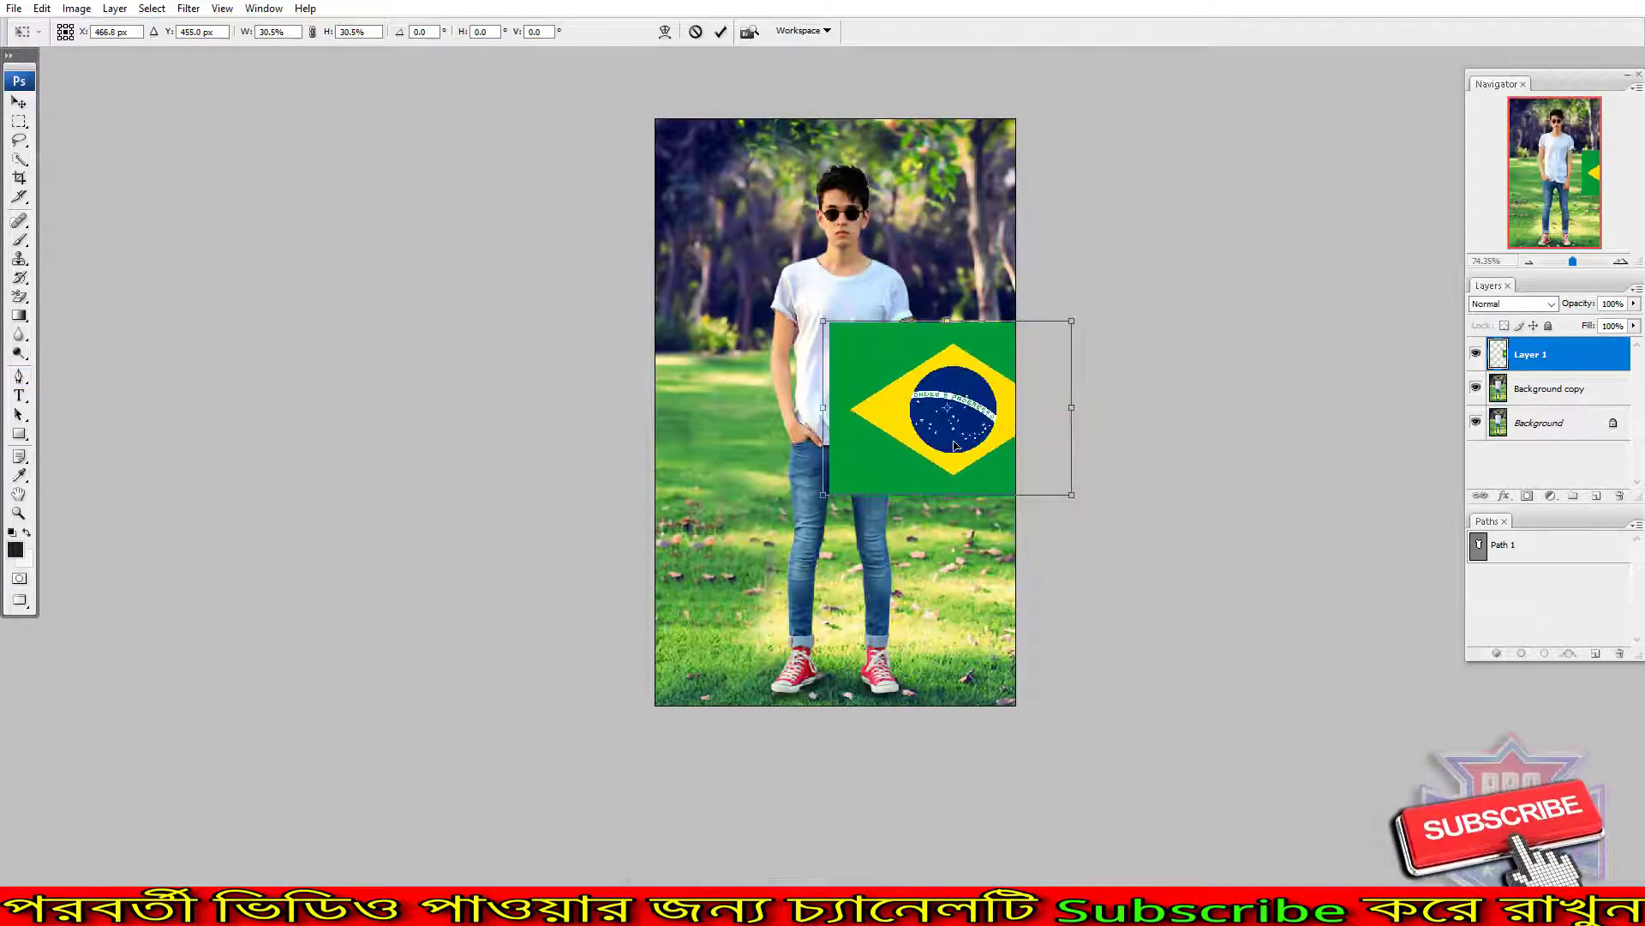
{"action": "left_click_drag", "start_coordinate": [1086, 458], "coordinate": [882, 400]}
- Scale the flag further to about 20.7%, rotate it 90° upright and position it on the chest
{"action": "right_click", "coordinate": [884, 399]}
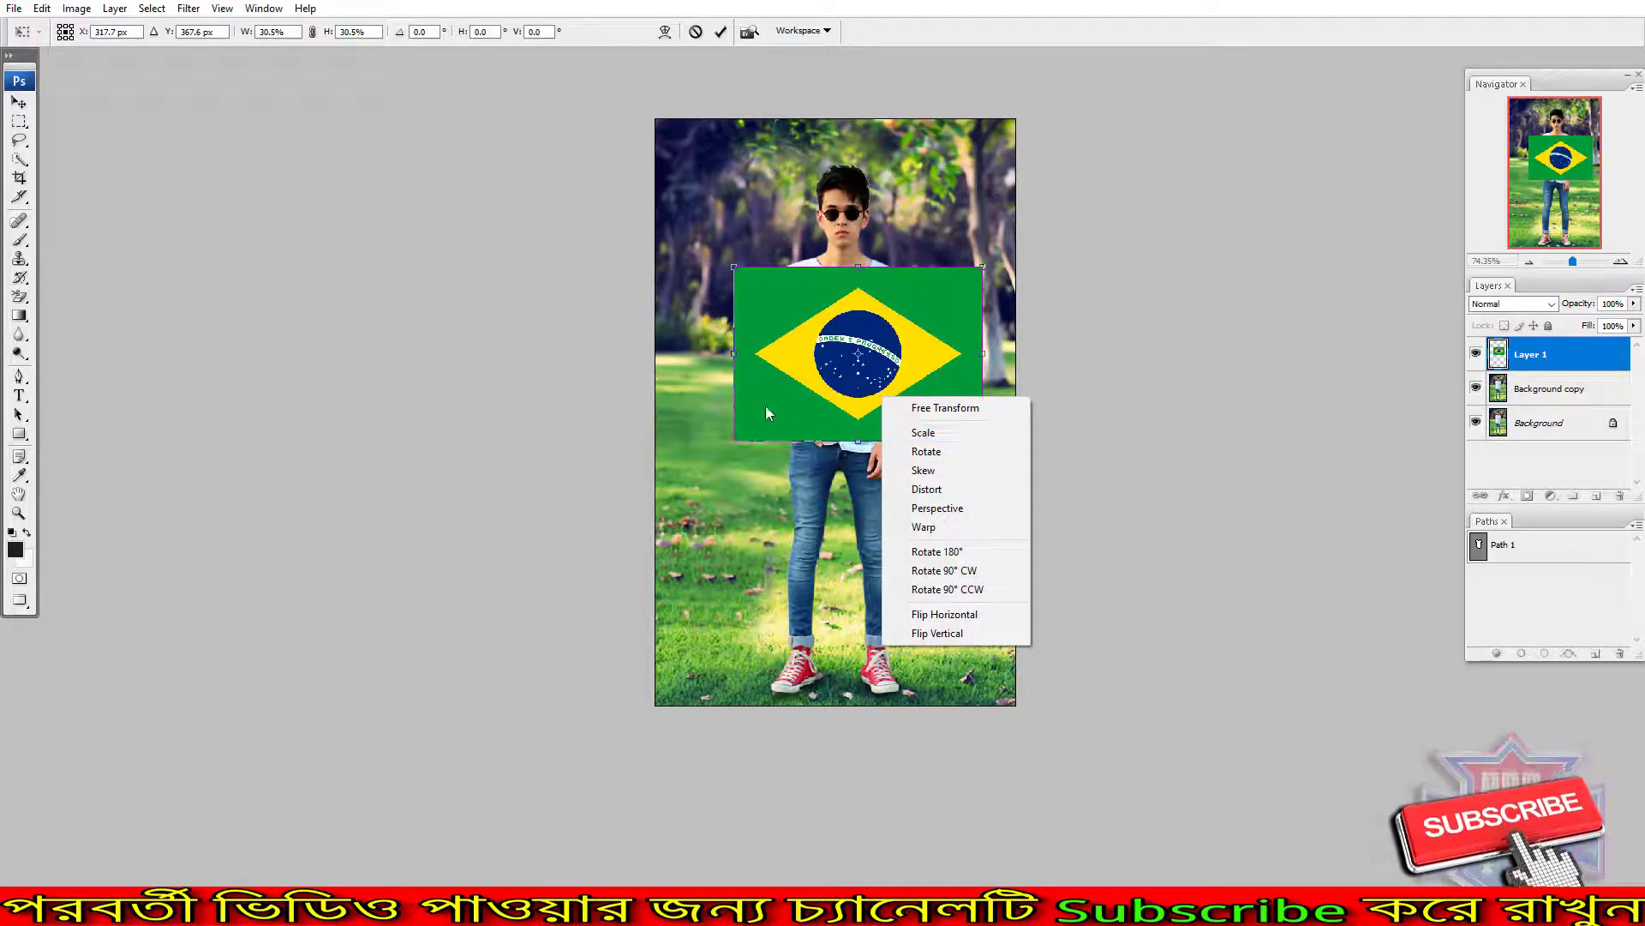
{"action": "left_click", "coordinate": [960, 442]}
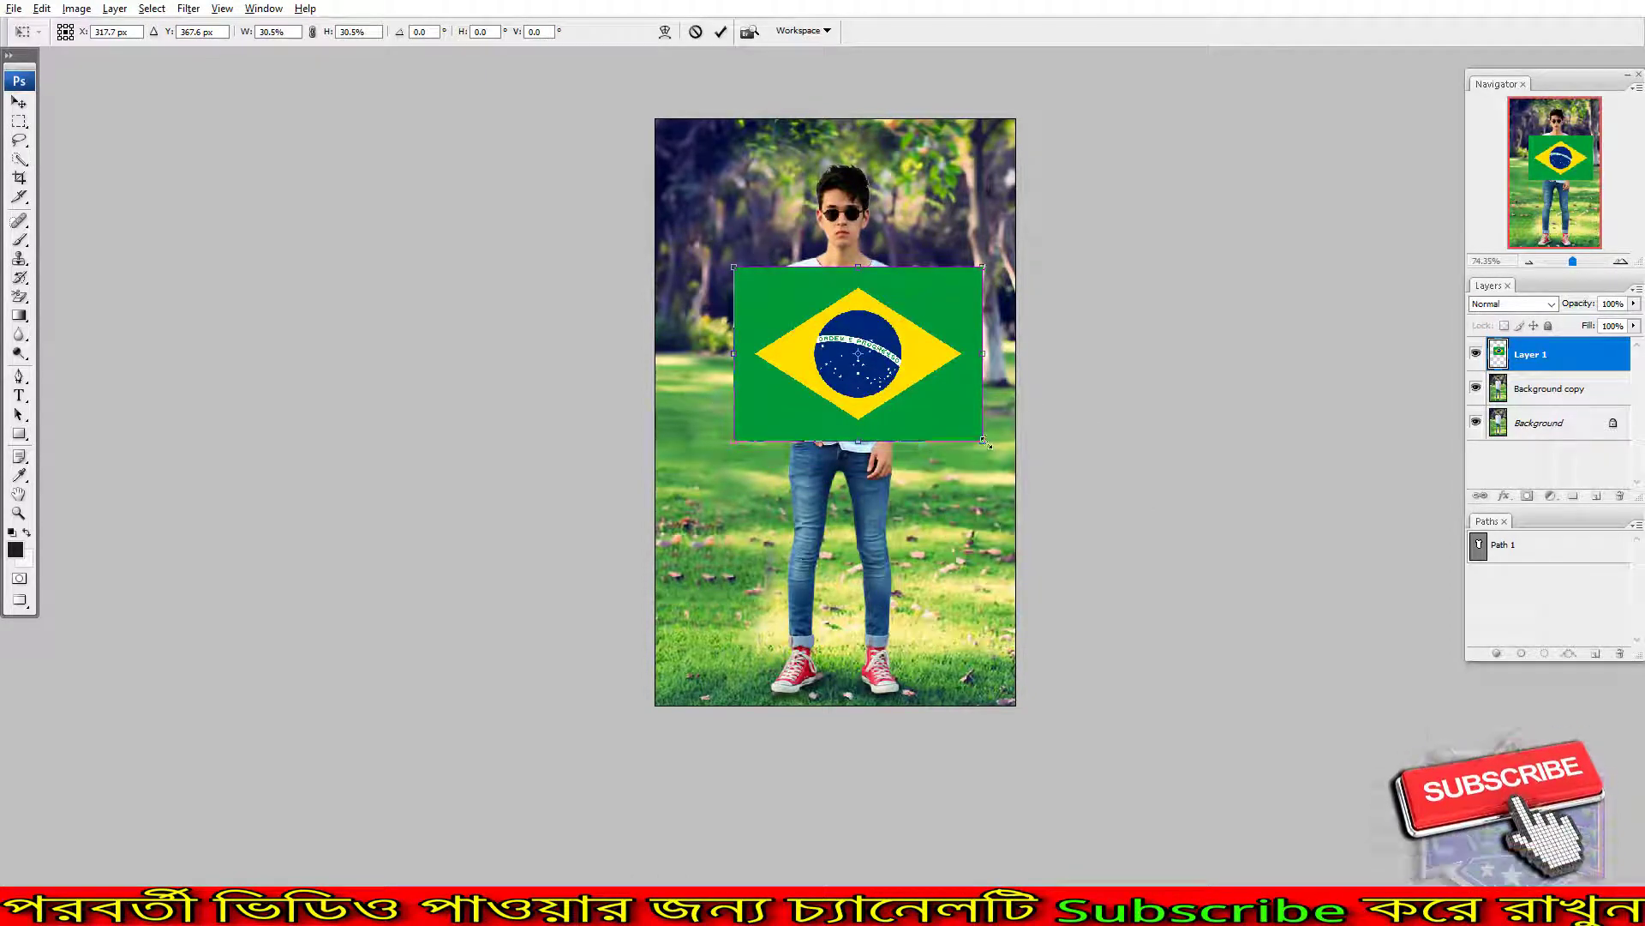
{"action": "left_click_drag", "start_coordinate": [990, 451], "coordinate": [943, 433]}
{"action": "key", "text": "ctrl+0"}
{"action": "scroll", "coordinate": [977, 416], "scroll_direction": "up", "scroll_amount": 1}
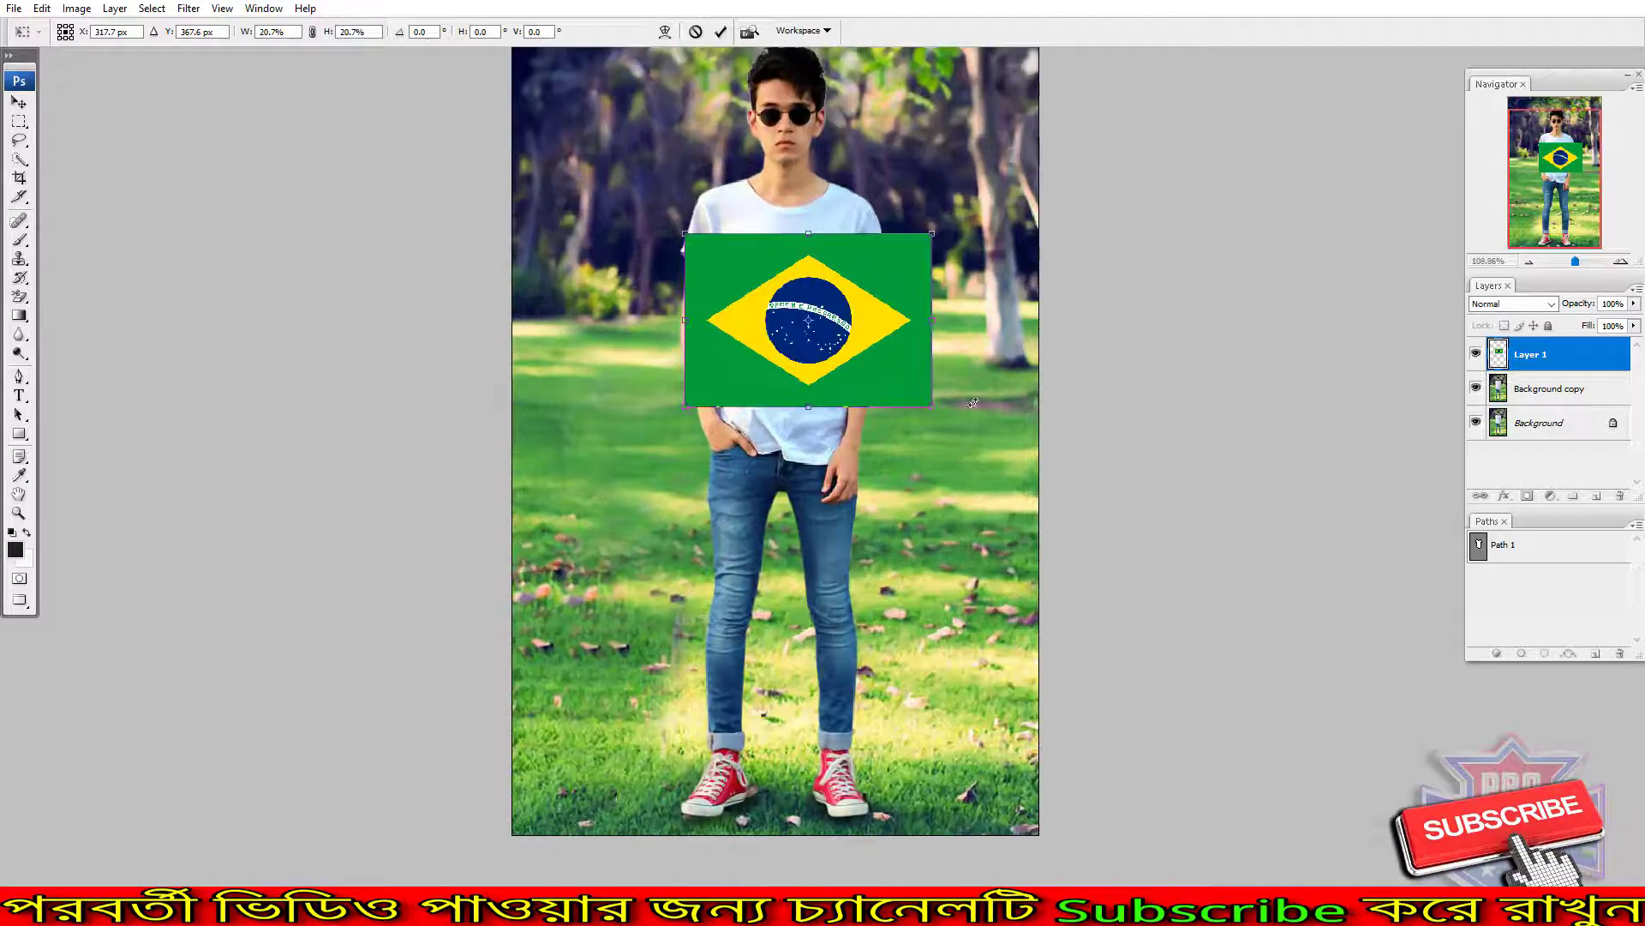
{"action": "mouse_move", "coordinate": [970, 325]}
{"action": "left_mouse_down"}
{"action": "mouse_move", "coordinate": [851, 451]}
{"action": "mouse_move", "coordinate": [812, 380]}
{"action": "left_mouse_up"}
{"action": "scroll", "coordinate": [811, 380], "scroll_direction": "up", "scroll_amount": 2}
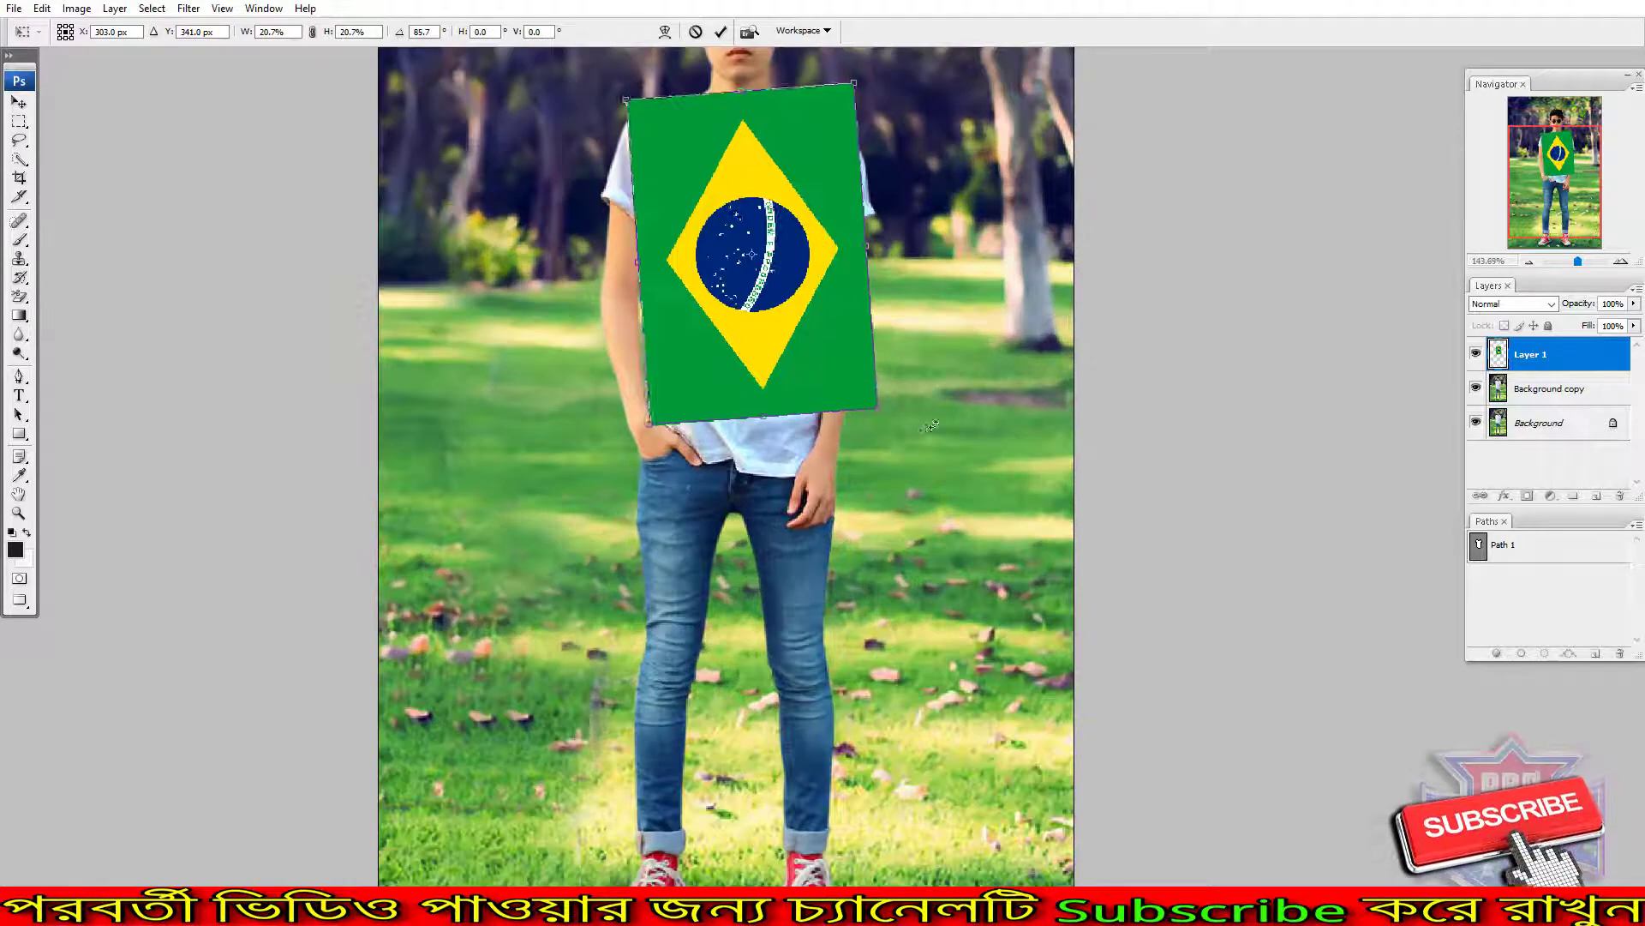
{"action": "left_click_drag", "start_coordinate": [908, 403], "coordinate": [915, 432]}
{"action": "mouse_move", "coordinate": [845, 355]}
{"action": "left_mouse_down"}
{"action": "mouse_move", "coordinate": [828, 396]}
{"action": "mouse_move", "coordinate": [828, 372]}
{"action": "left_mouse_up"}
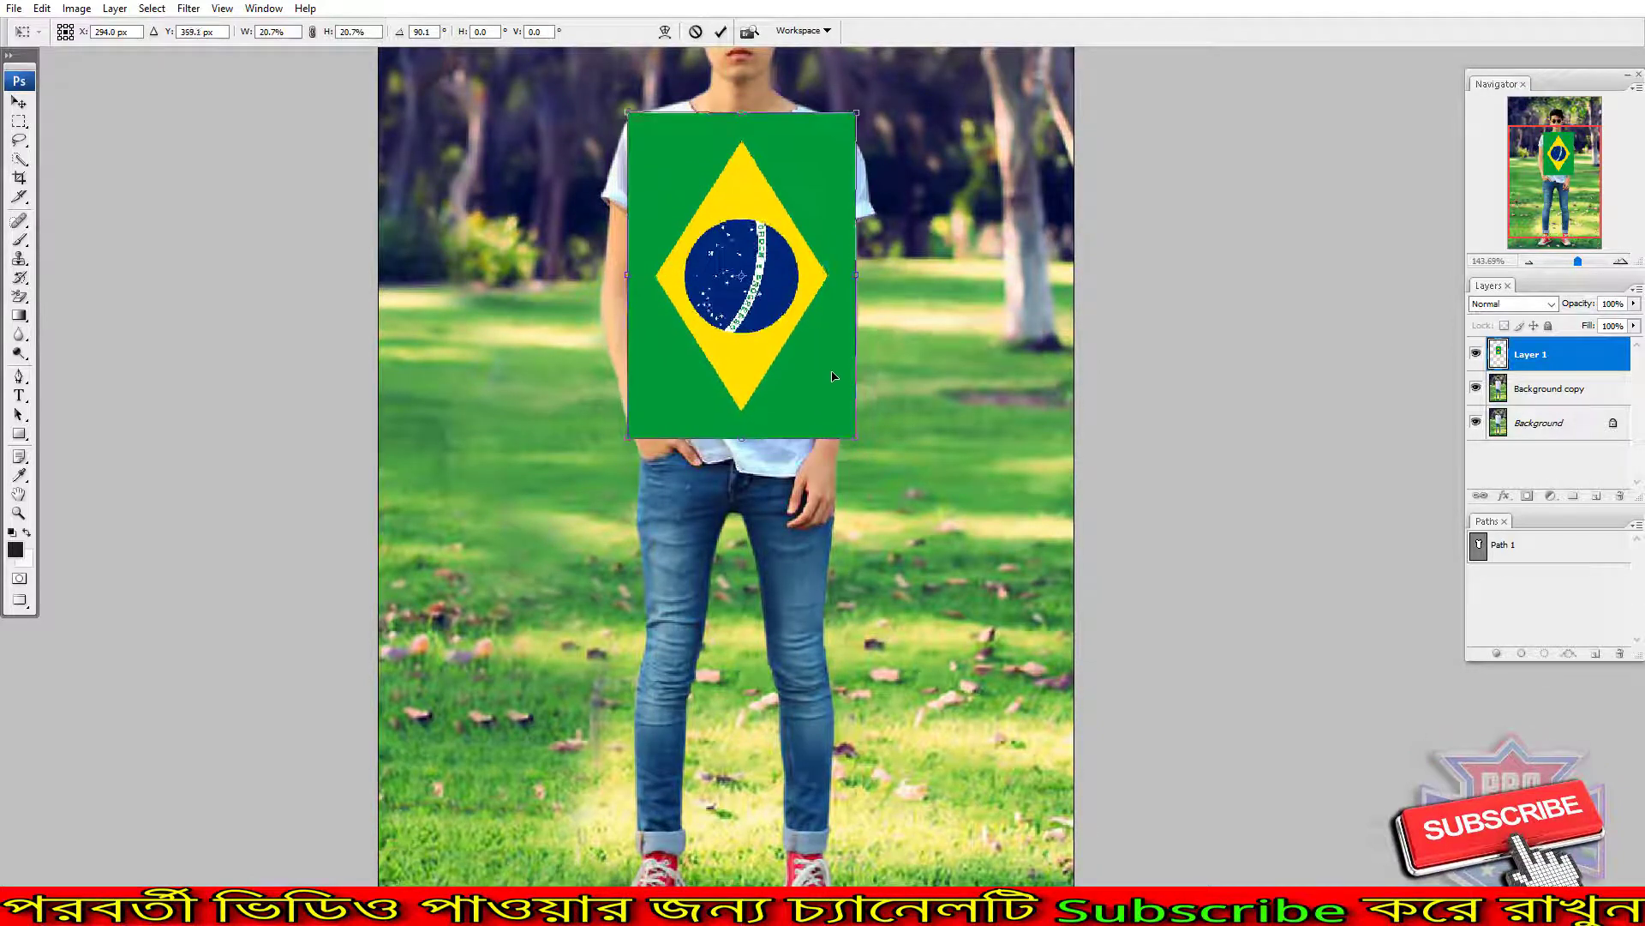
- Commit the flag transform, nudge it left, and load Path 1 as a selection
{"action": "key", "text": "Return"}
{"action": "key", "text": "p"}
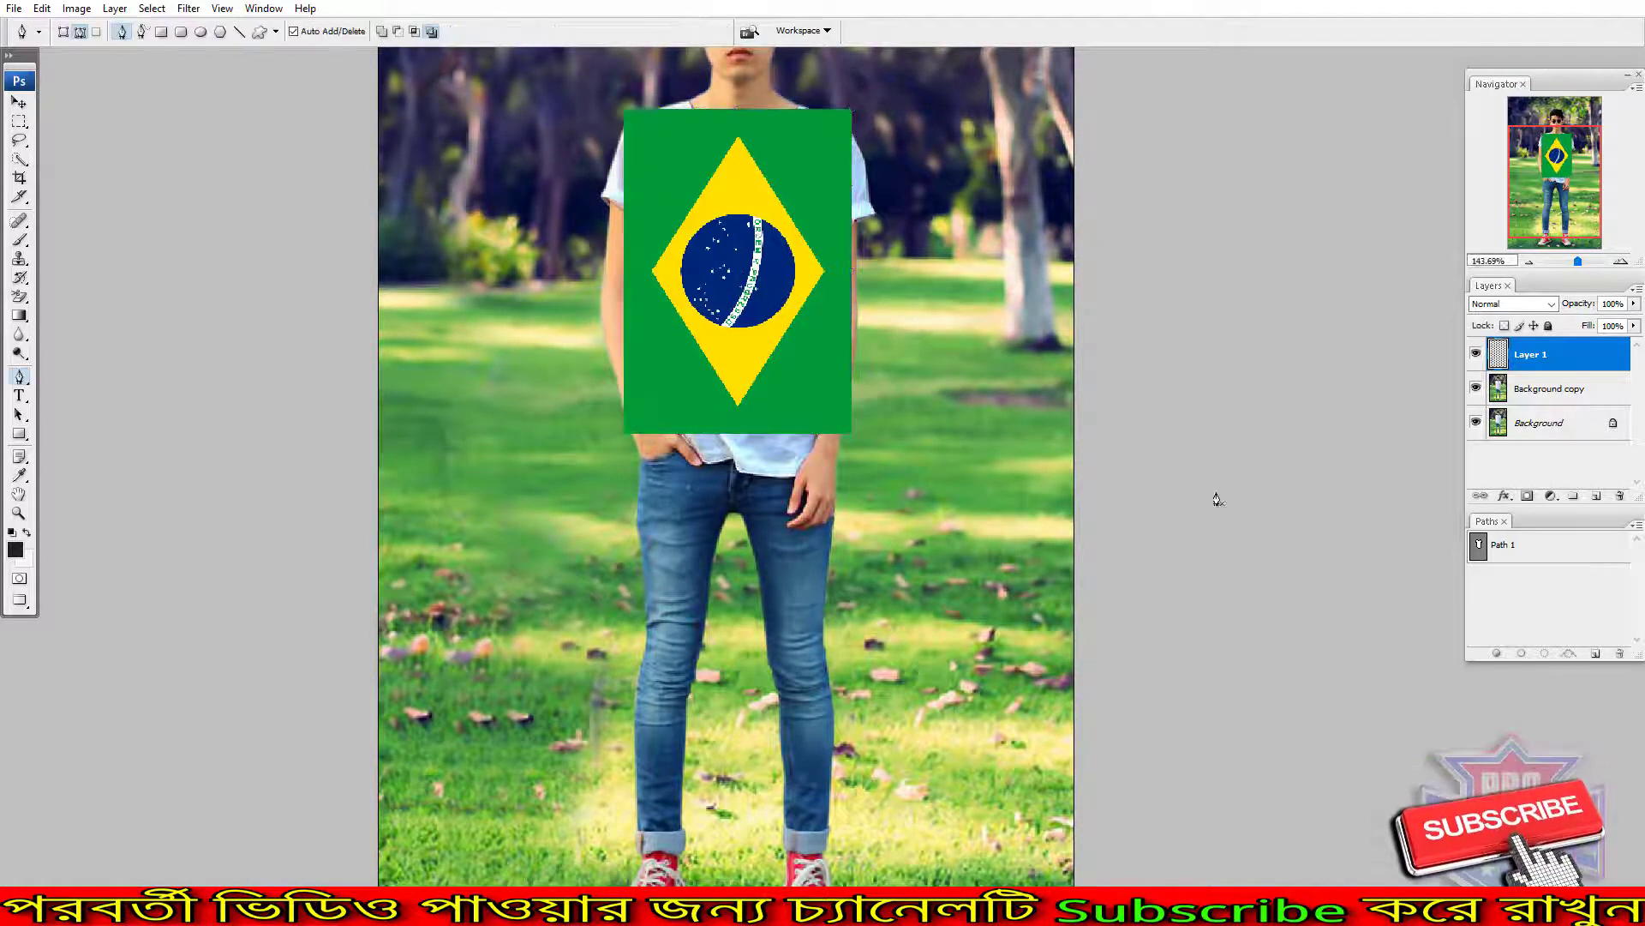
{"action": "left_click", "coordinate": [1504, 550]}
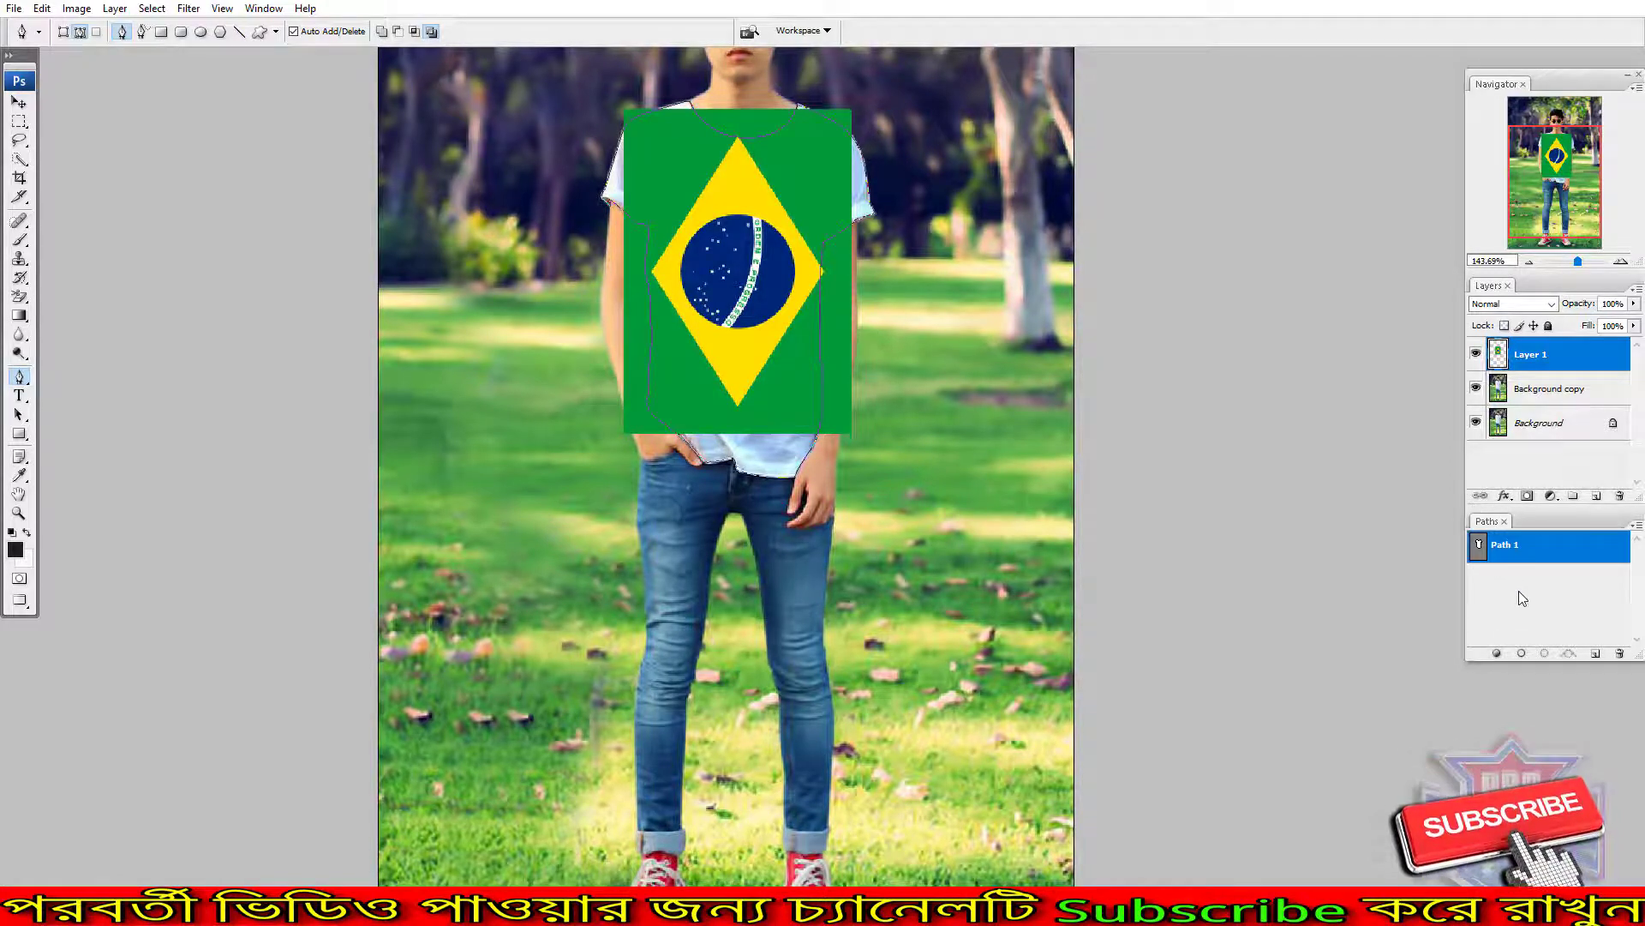
{"action": "left_click", "coordinate": [1521, 591]}
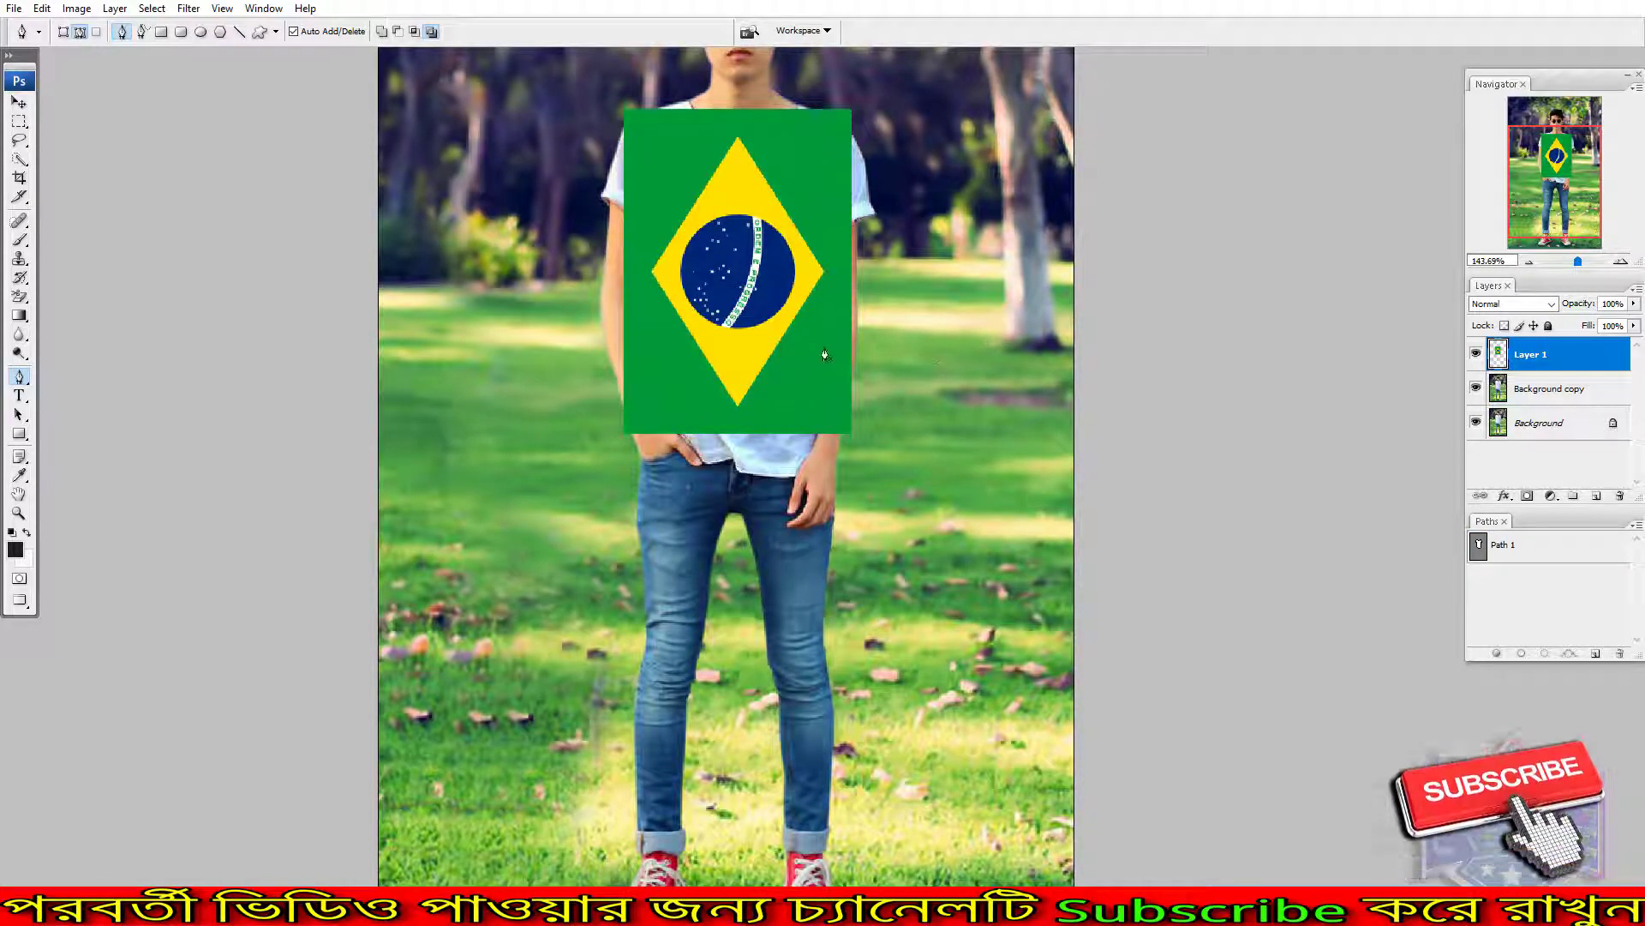
{"action": "key", "text": "v"}
{"action": "key", "text": "Left"}
{"action": "key", "text": "Left"}
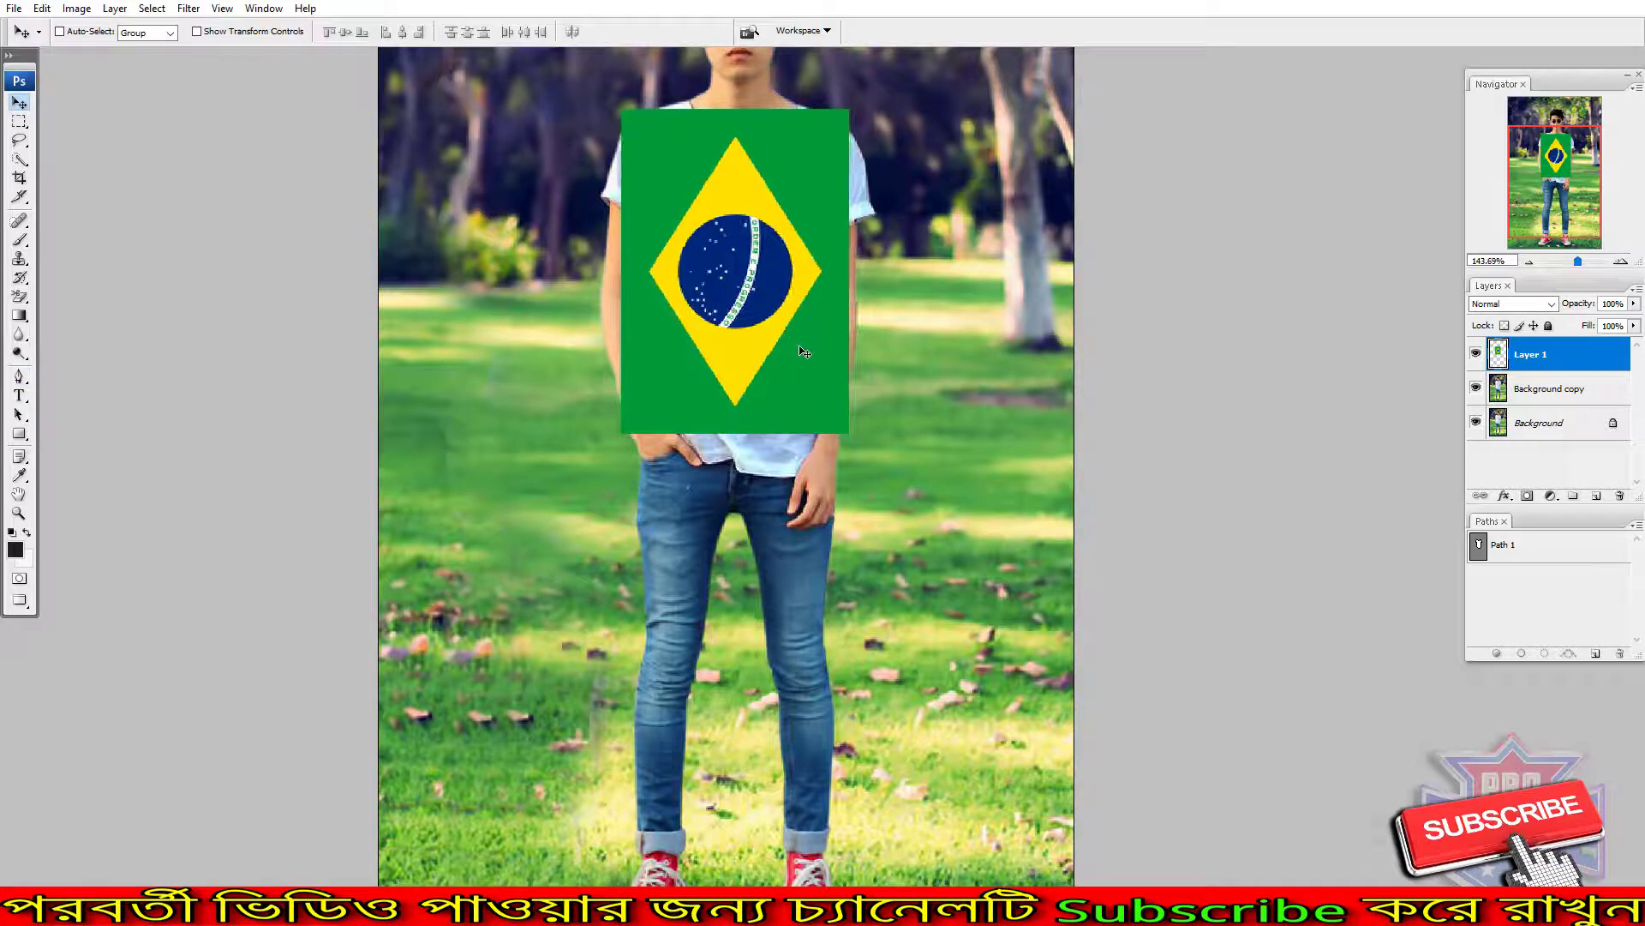
{"action": "left_click", "coordinate": [1497, 562]}
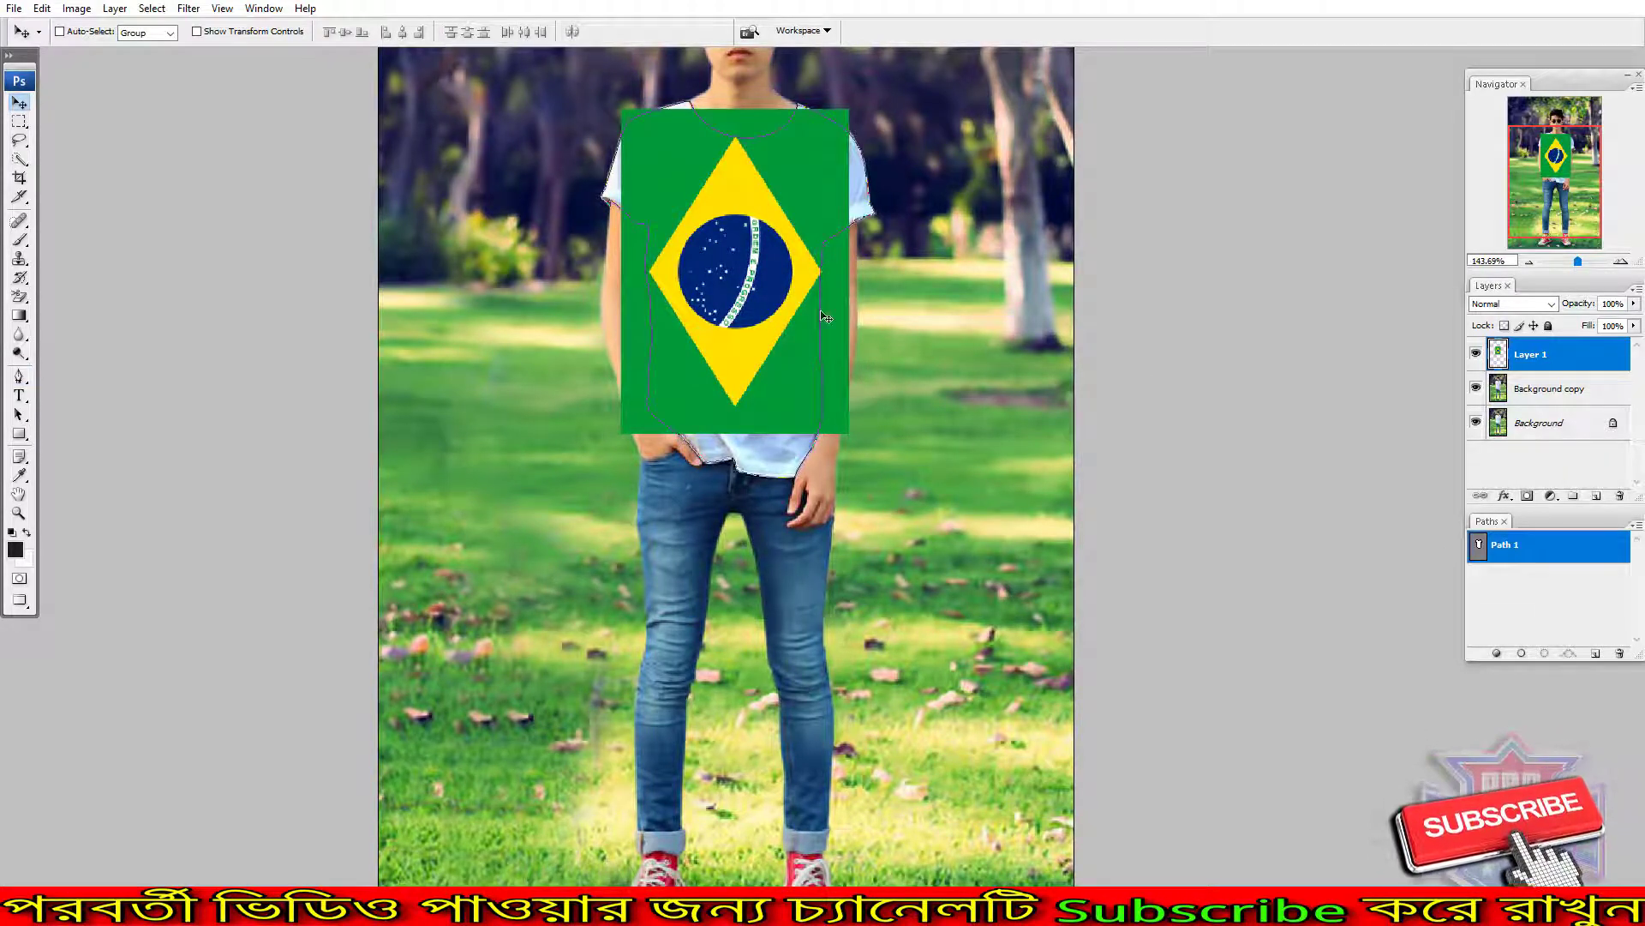
{"action": "scroll", "coordinate": [817, 403], "scroll_direction": "up", "scroll_amount": 3}
{"action": "scroll", "coordinate": [817, 403], "scroll_direction": "down", "scroll_amount": 2}
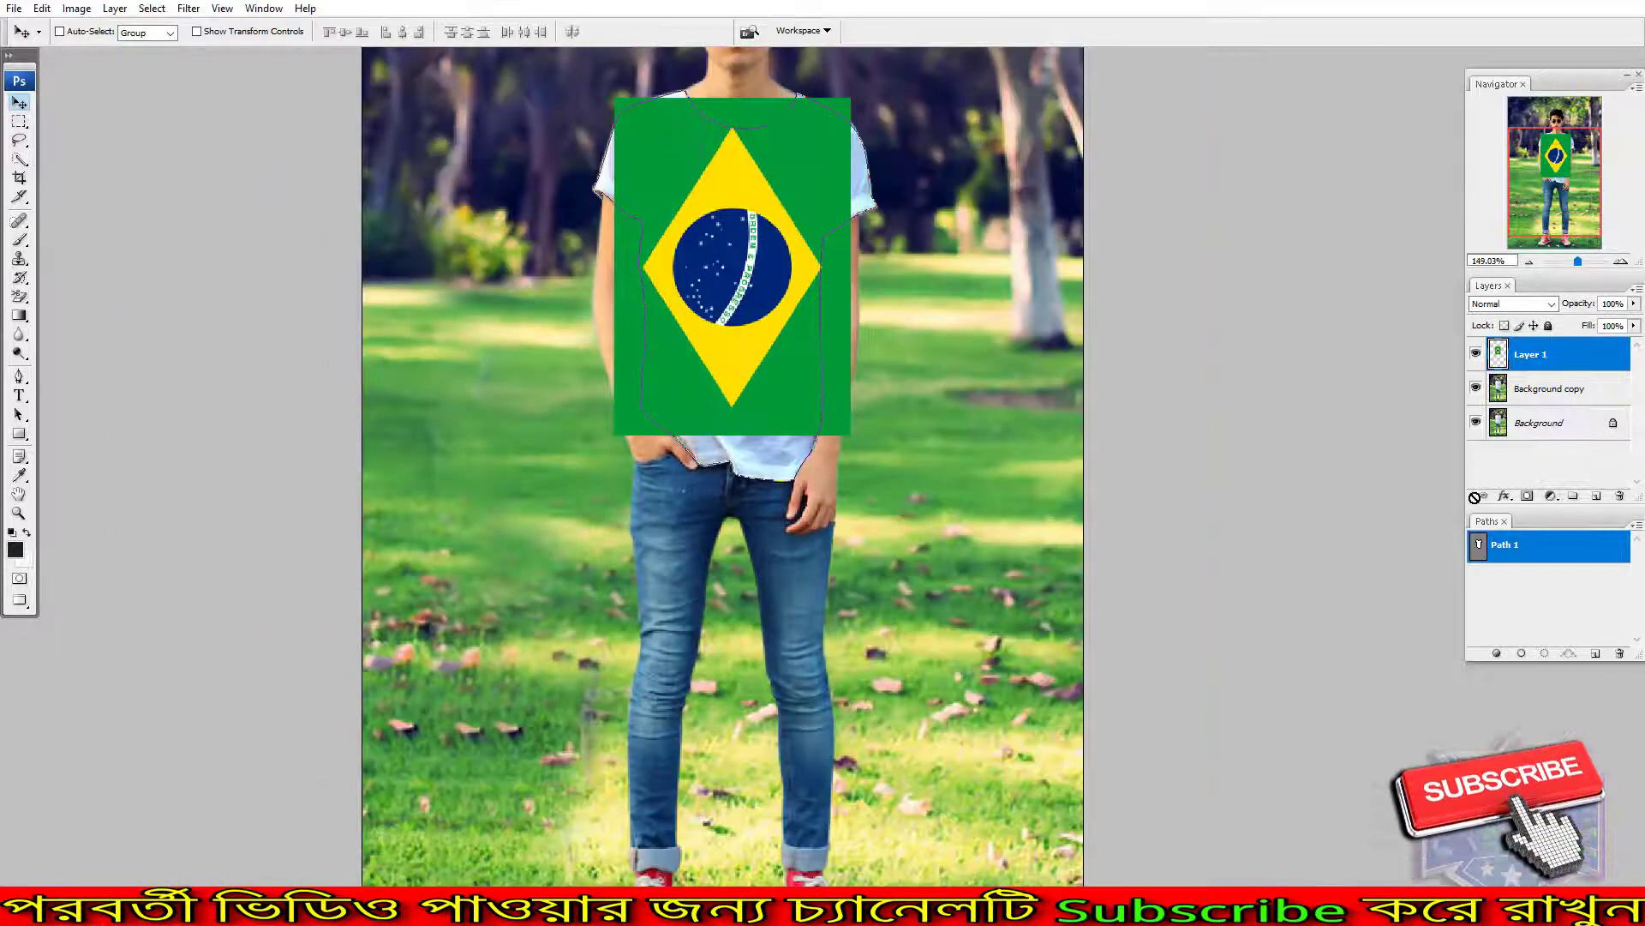
{"action": "left_click", "coordinate": [1480, 553], "text": "ctrl"}
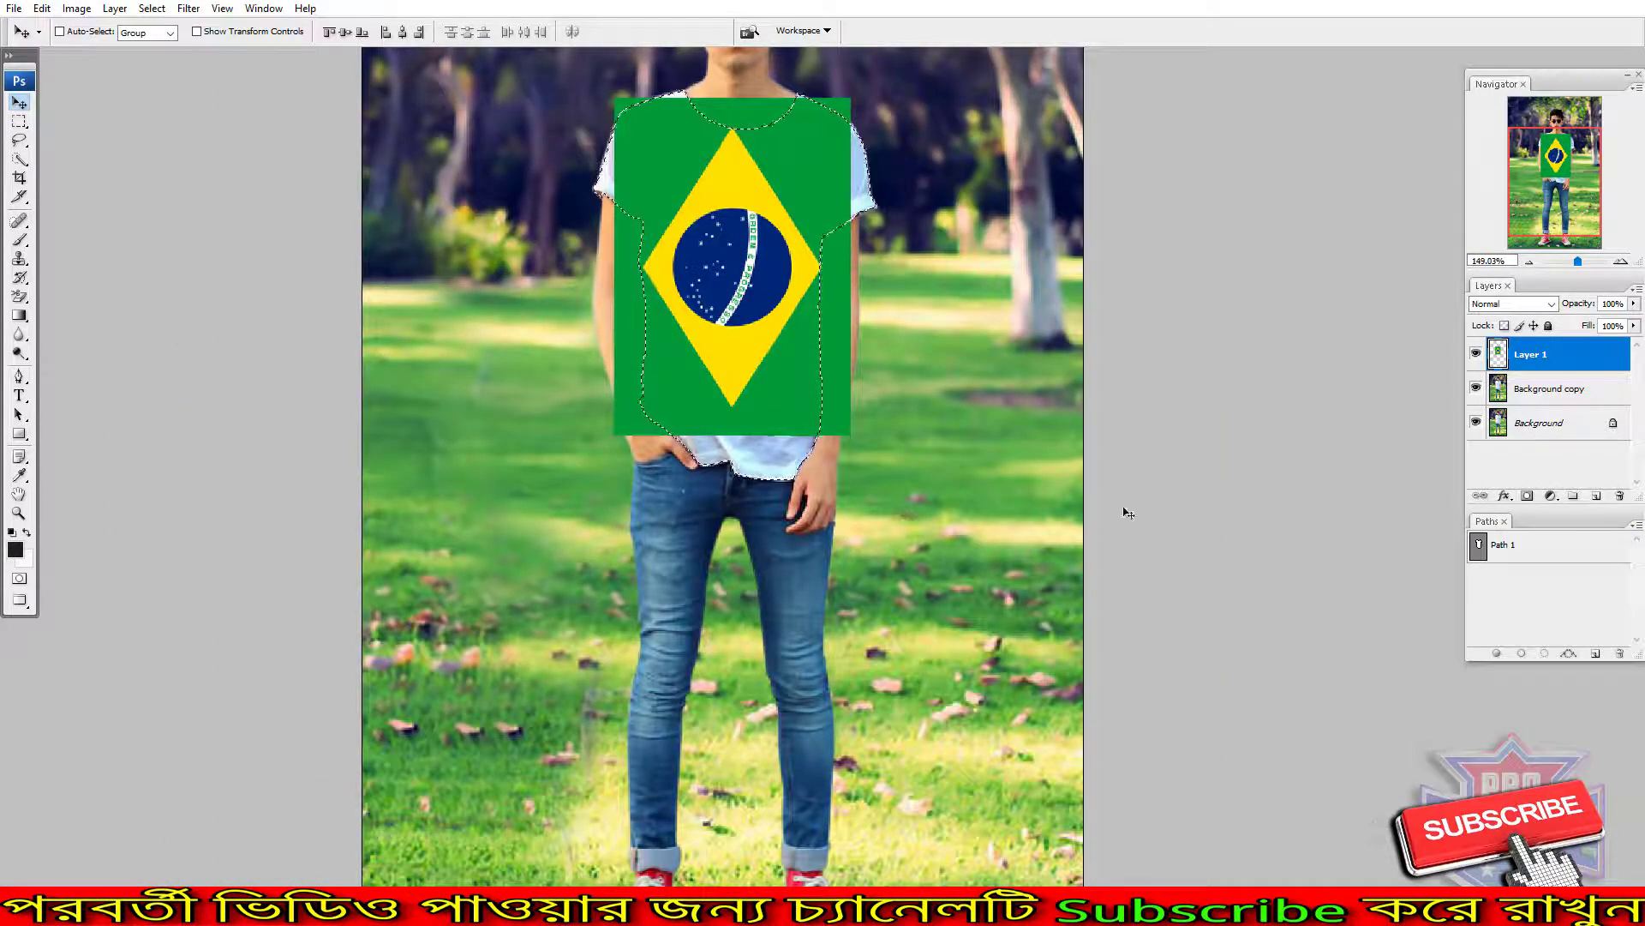
- Sample the flag's green and paint over white shirt patches at the waist, shoulder and sleeve
{"action": "key", "text": "b"}
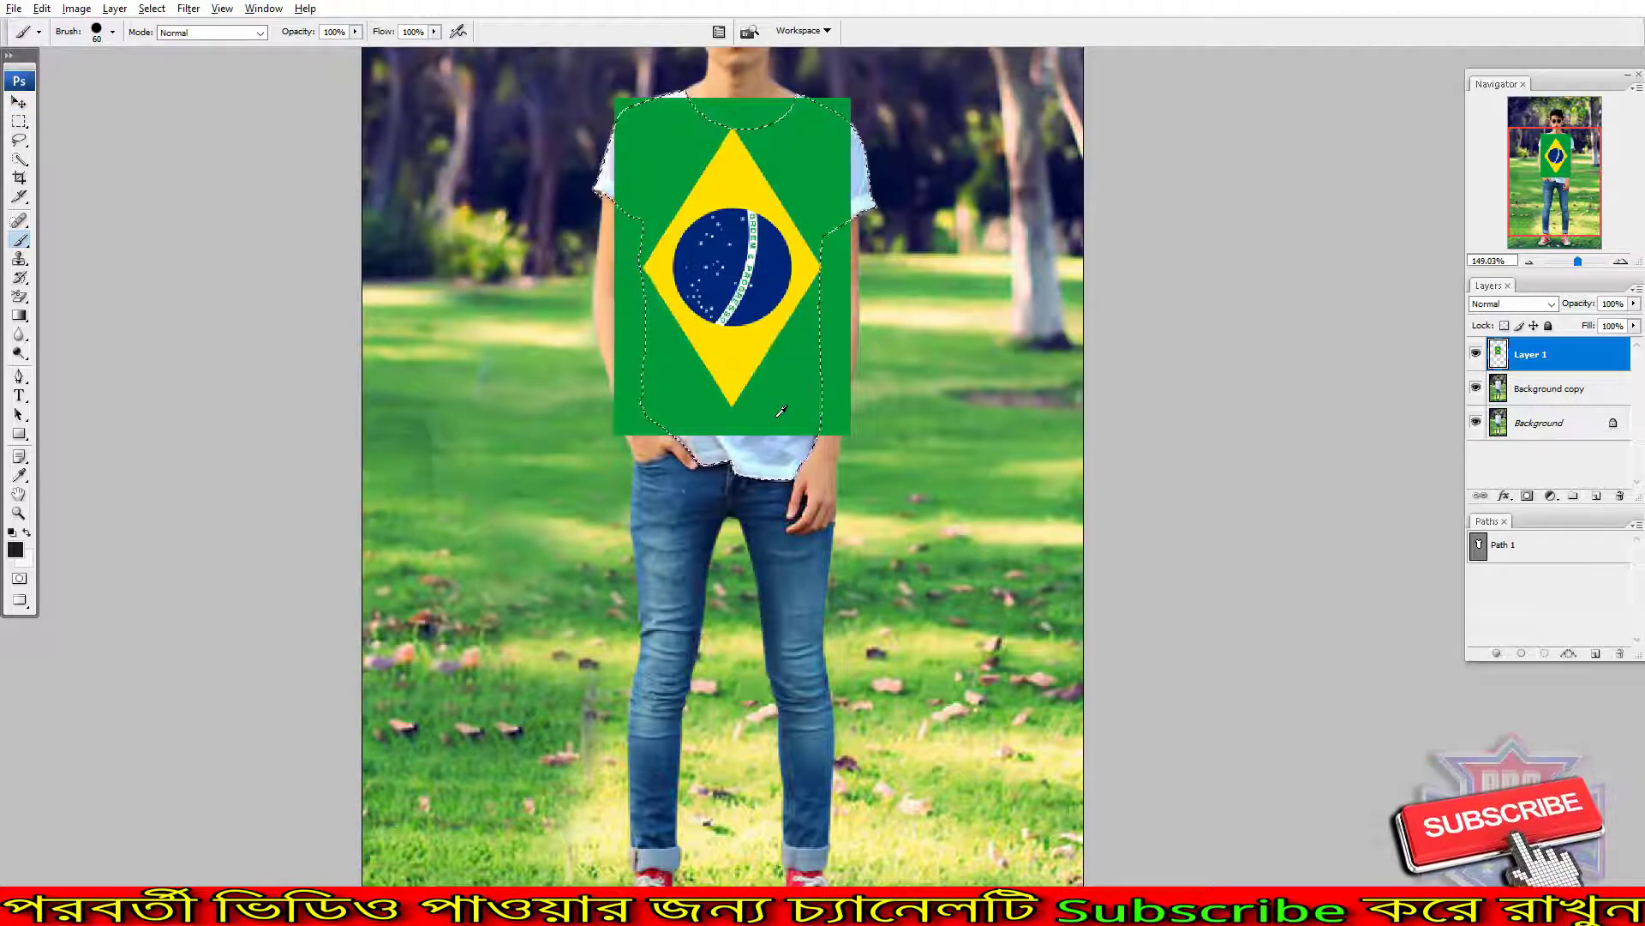
{"action": "left_click", "coordinate": [778, 415], "text": "alt"}
{"action": "left_click_drag", "start_coordinate": [776, 460], "coordinate": [767, 480]}
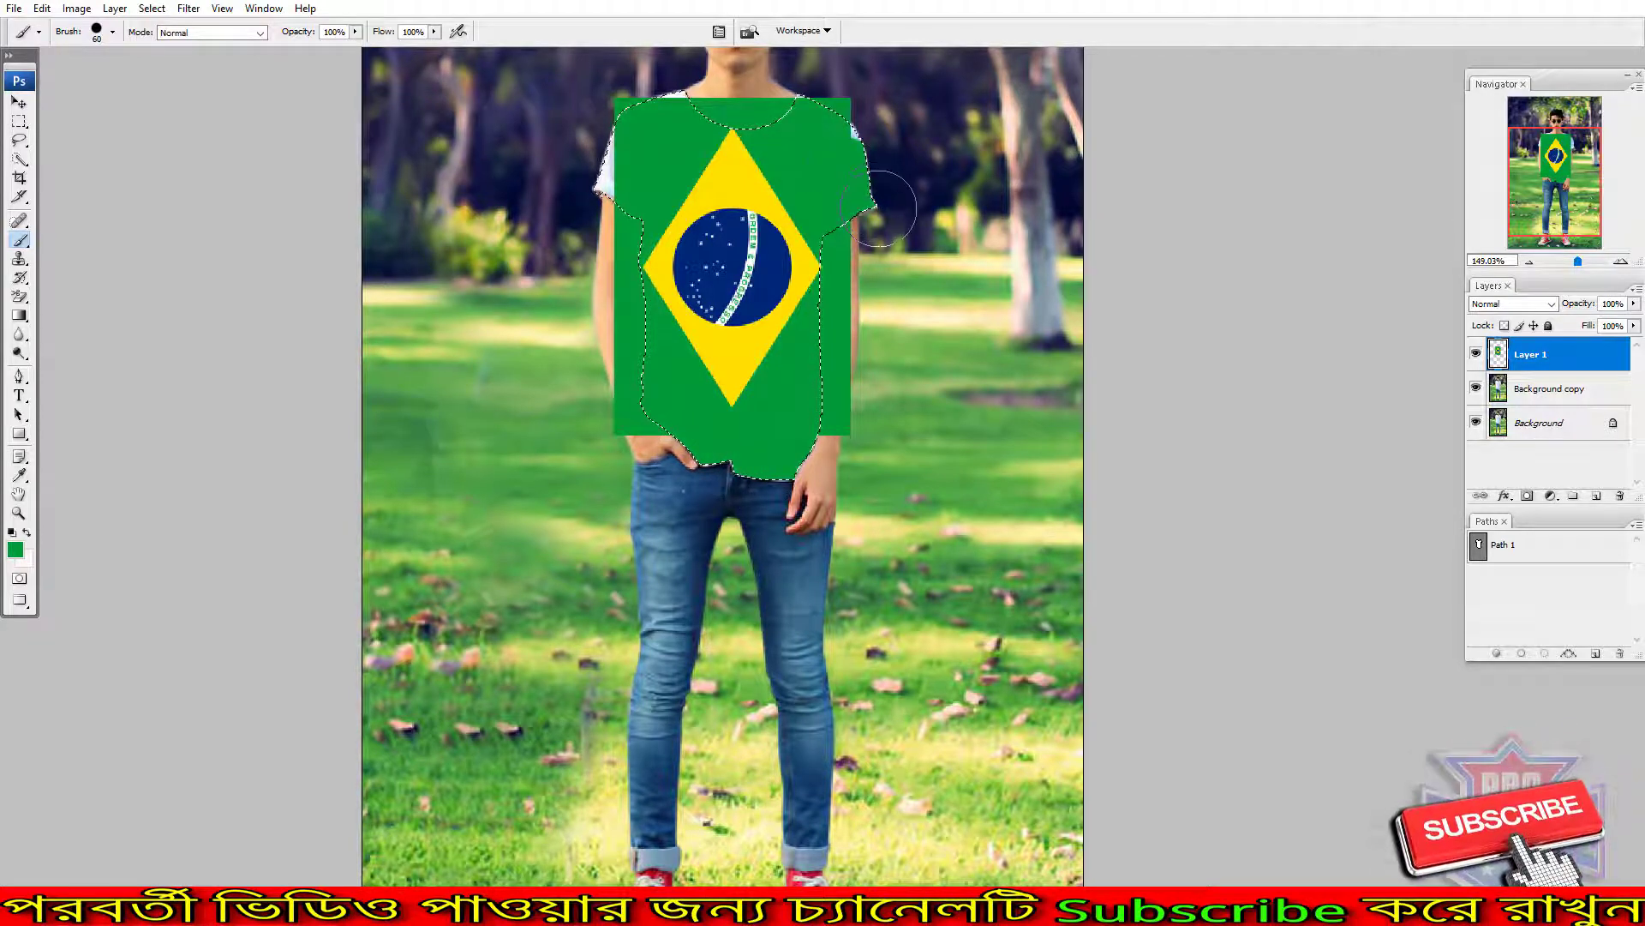
{"action": "left_click_drag", "start_coordinate": [575, 108], "coordinate": [692, 67]}
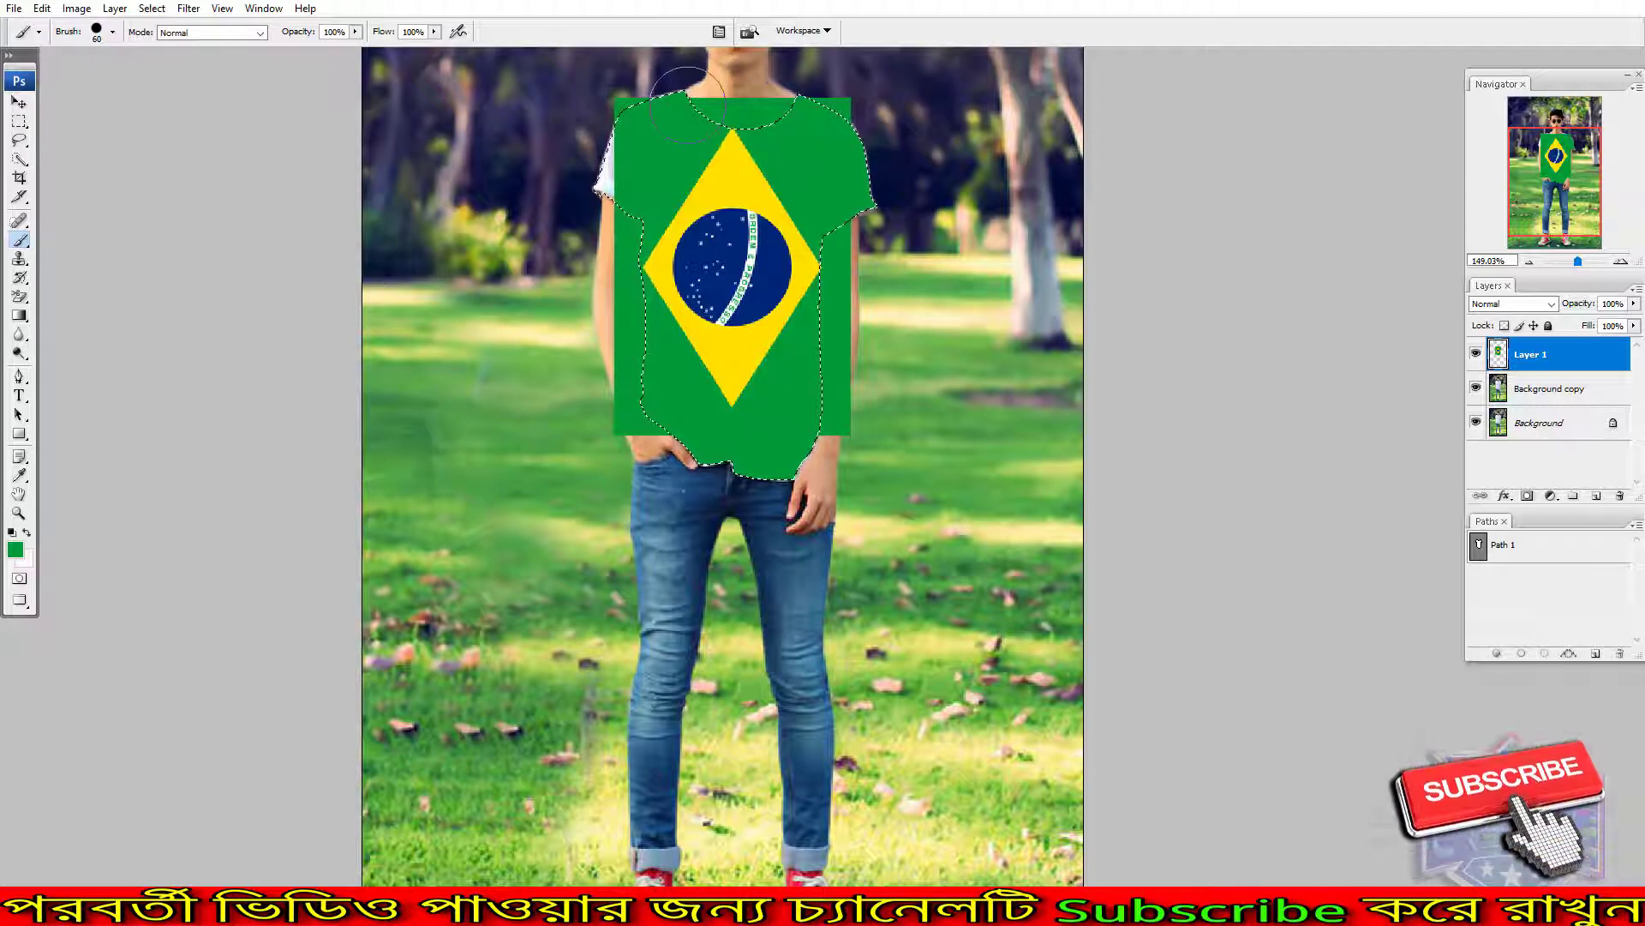
{"action": "left_click_drag", "start_coordinate": [605, 171], "coordinate": [600, 208]}
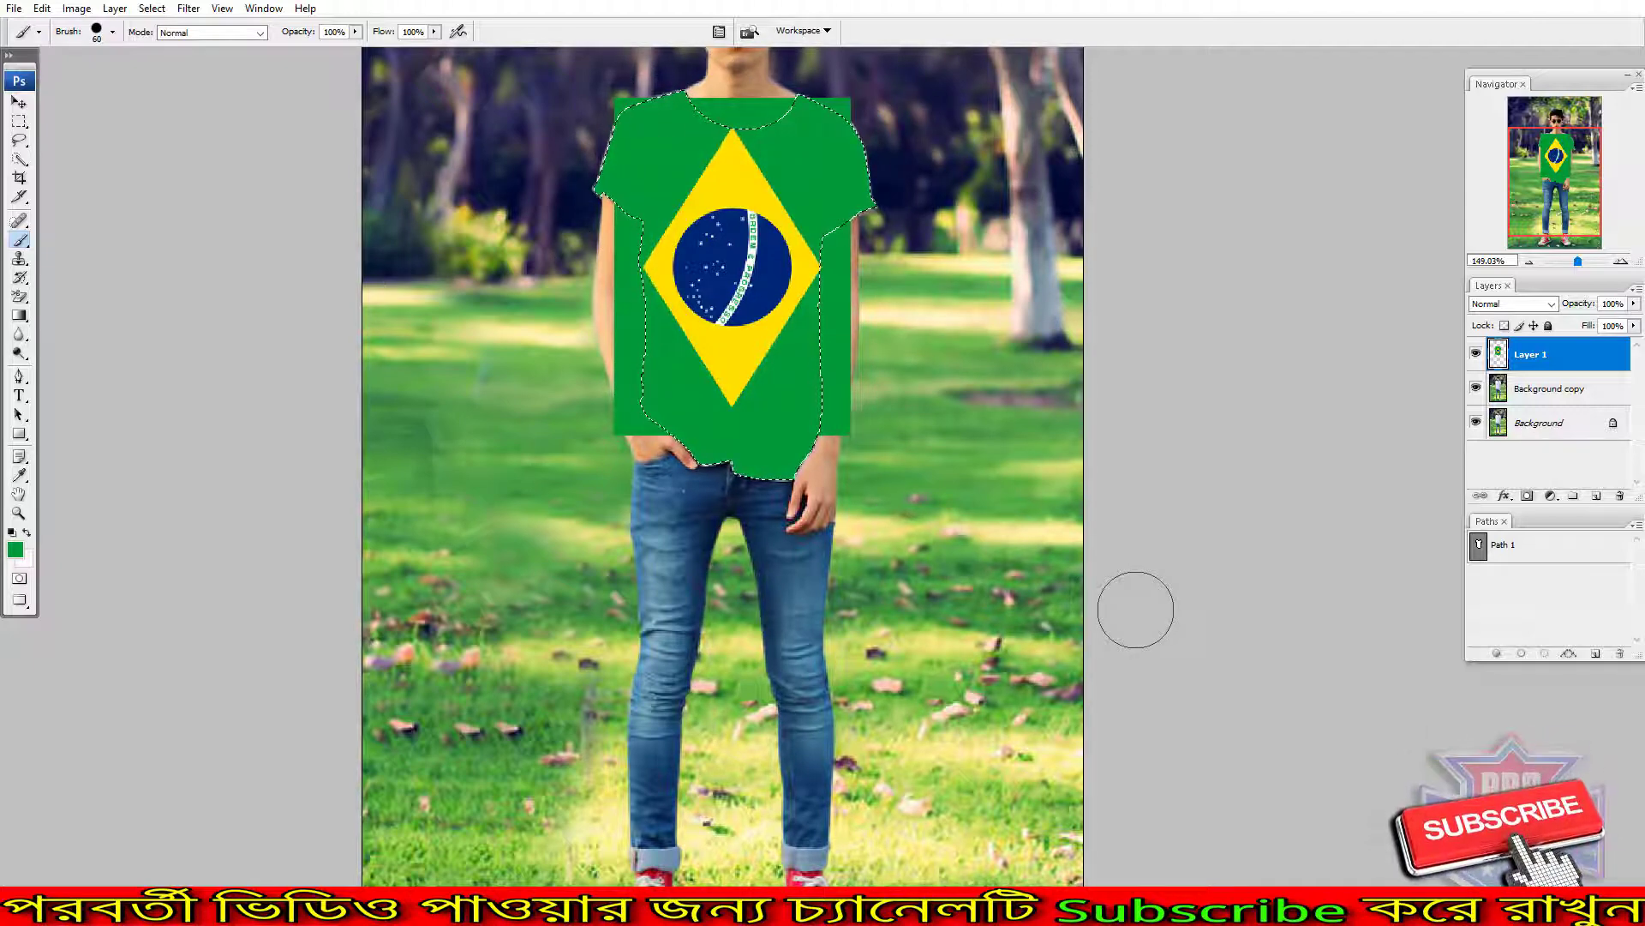
- Delete the flag outside the shirt with an inverted selection, then deselect
{"action": "key", "text": "ctrl+shift+i"}
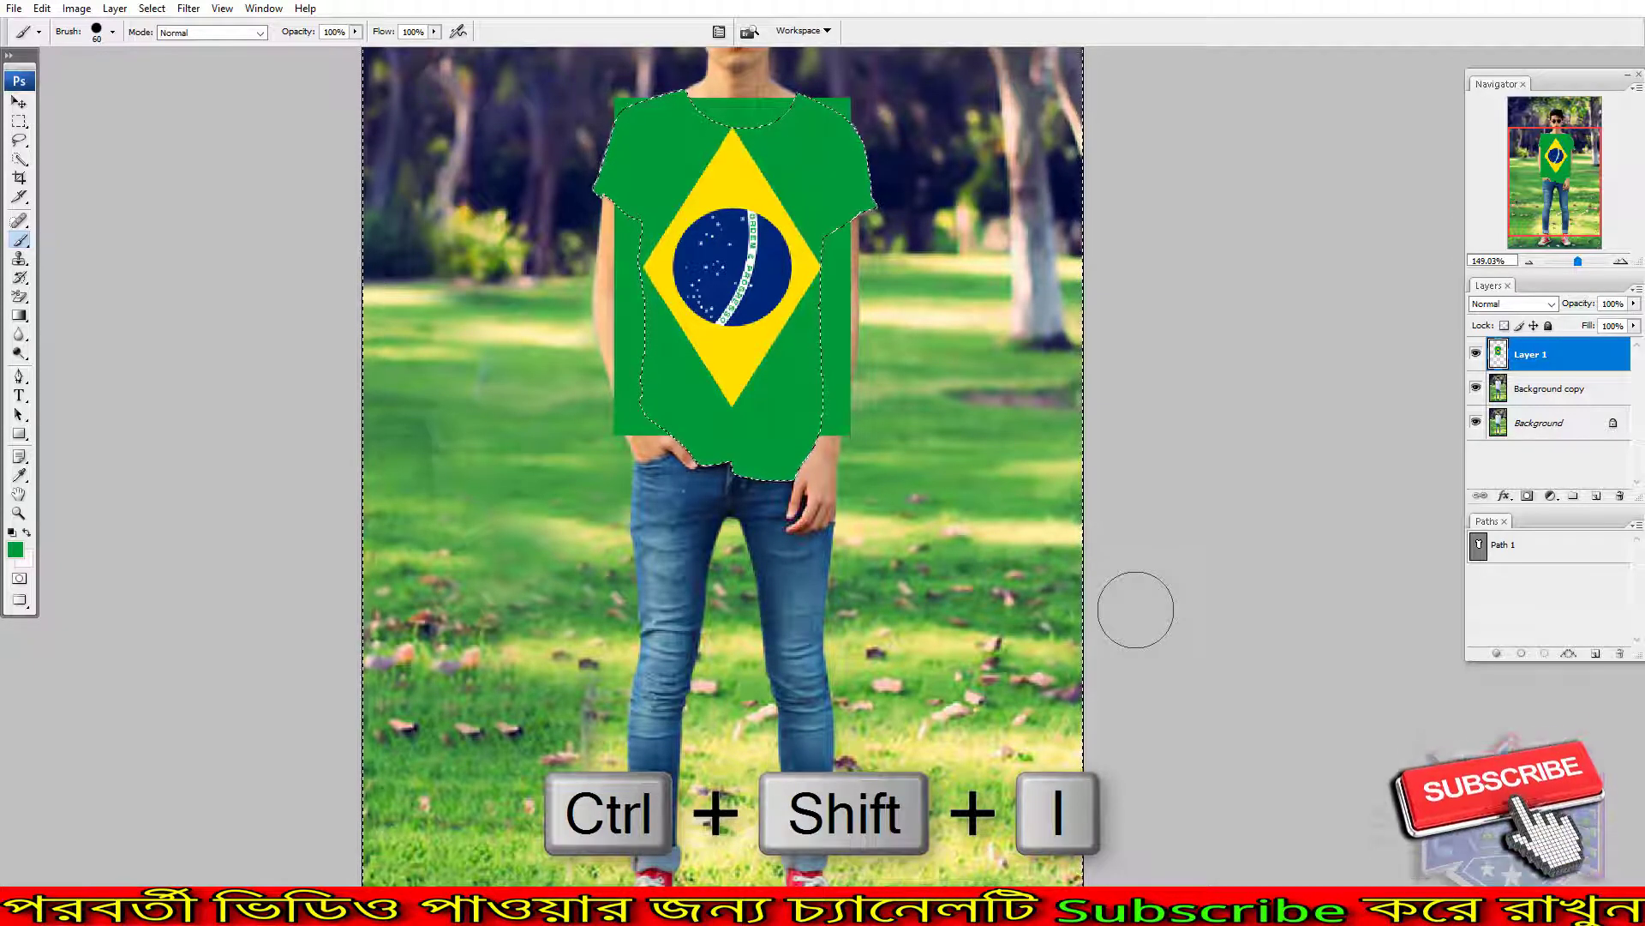
{"action": "key", "text": "Delete"}
{"action": "key", "text": "ctrl+d"}
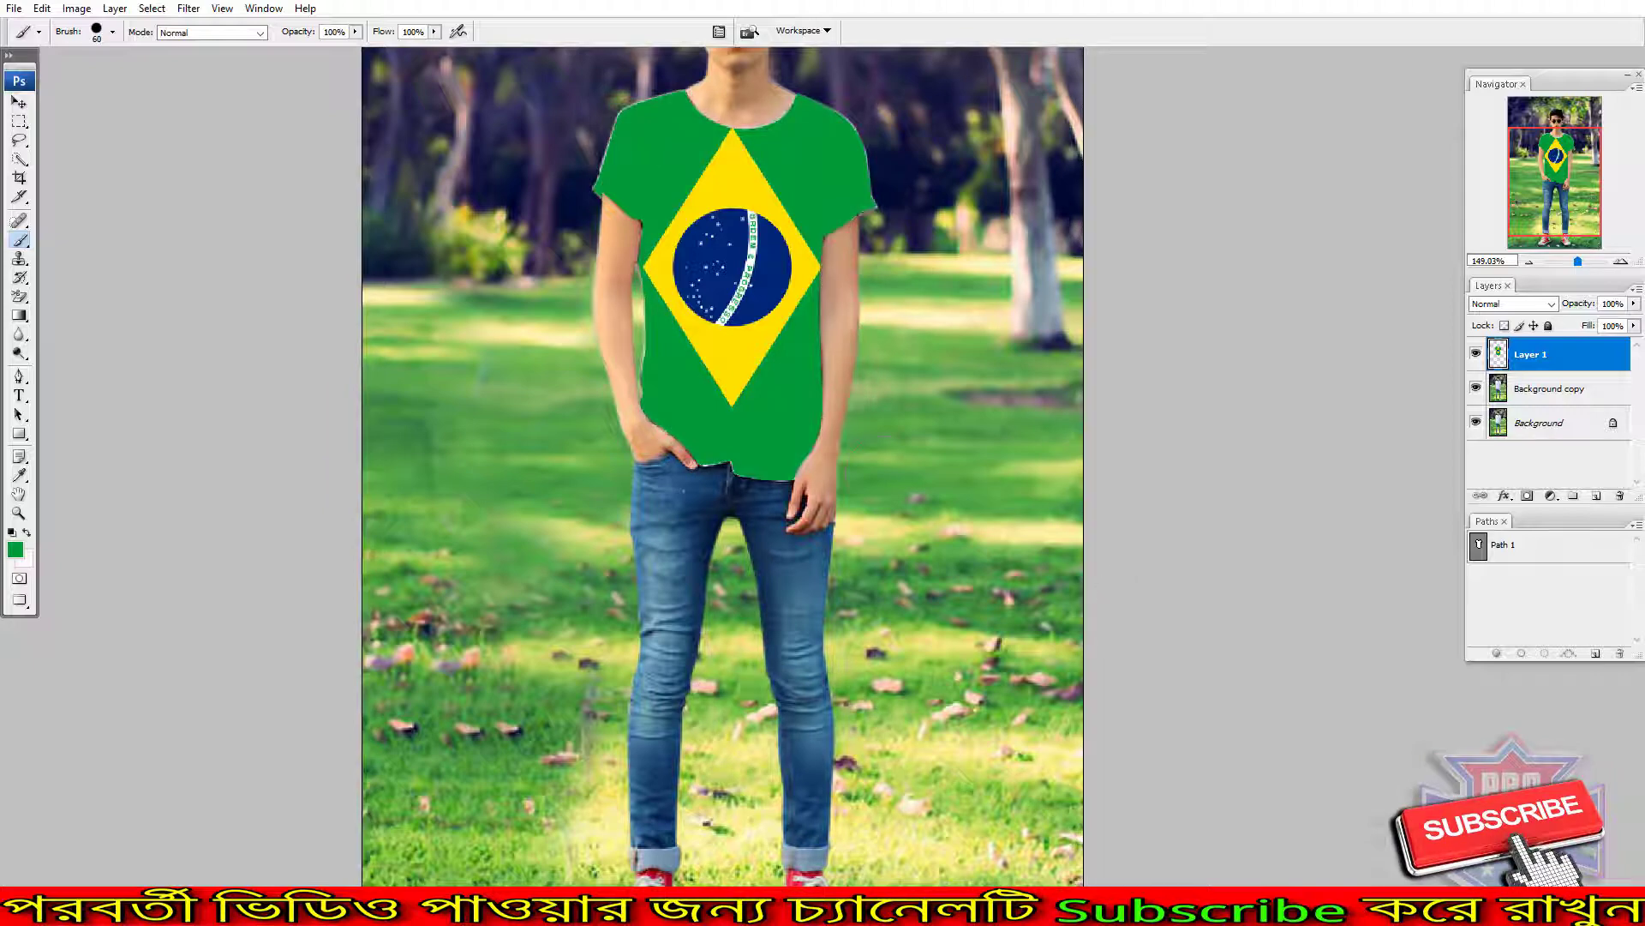
{"action": "scroll", "coordinate": [696, 225], "scroll_direction": "down", "scroll_amount": 2}
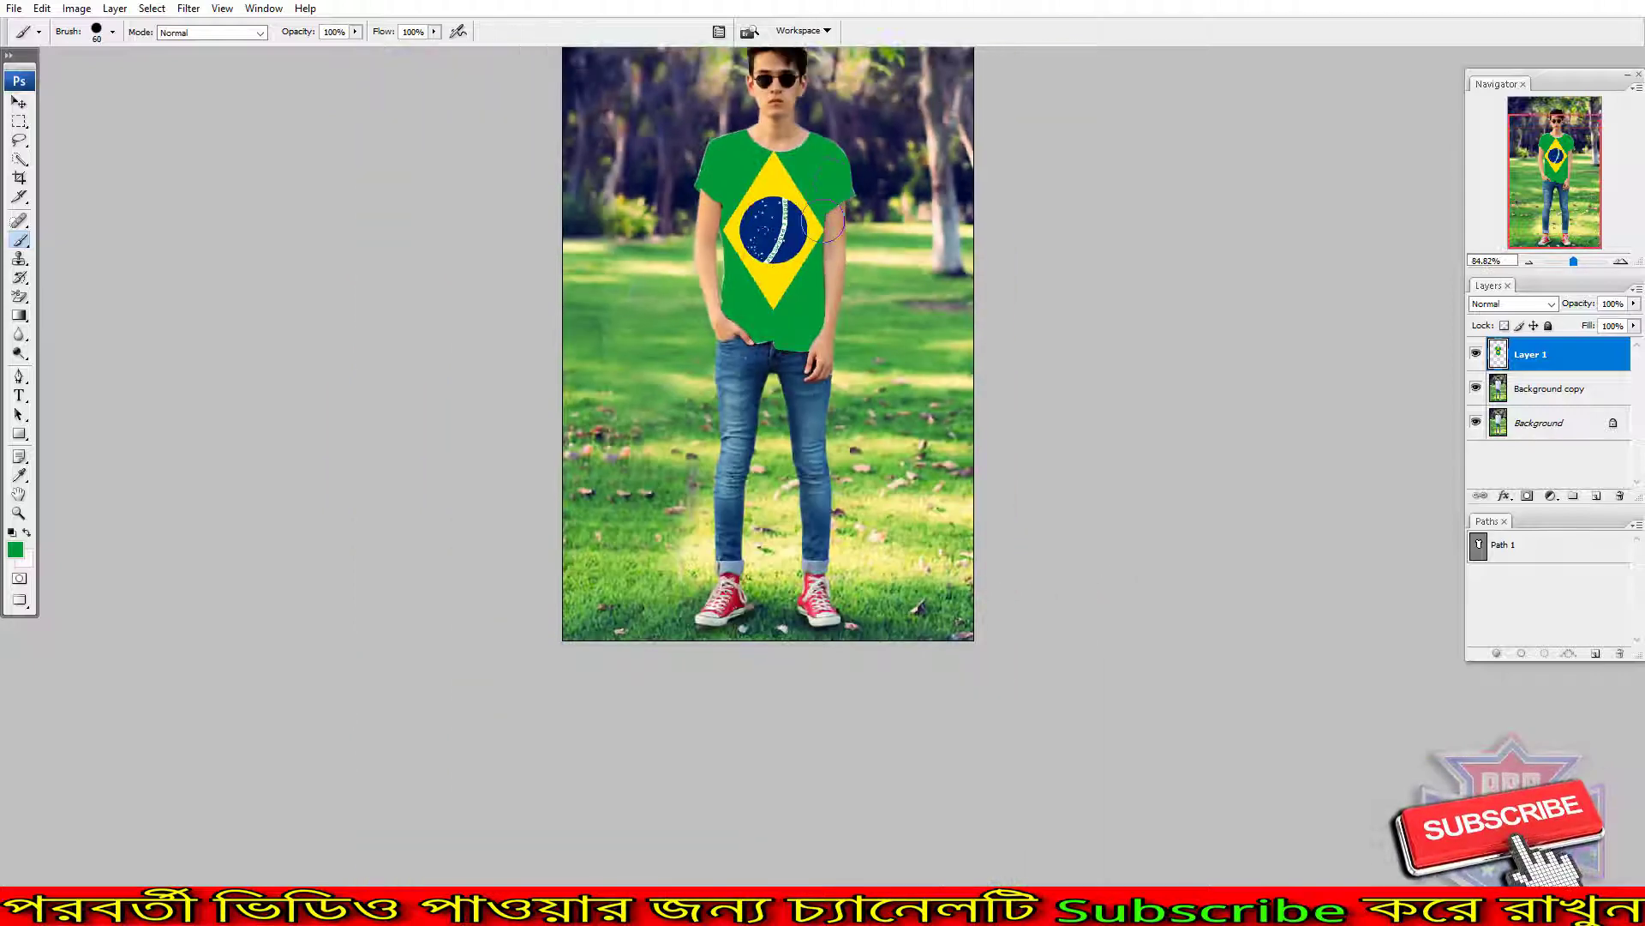
- Change Layer 1's blend mode from Normal to Multiply
{"action": "scroll", "coordinate": [803, 317], "scroll_direction": "down", "scroll_amount": 1}
{"action": "left_click", "coordinate": [803, 317]}
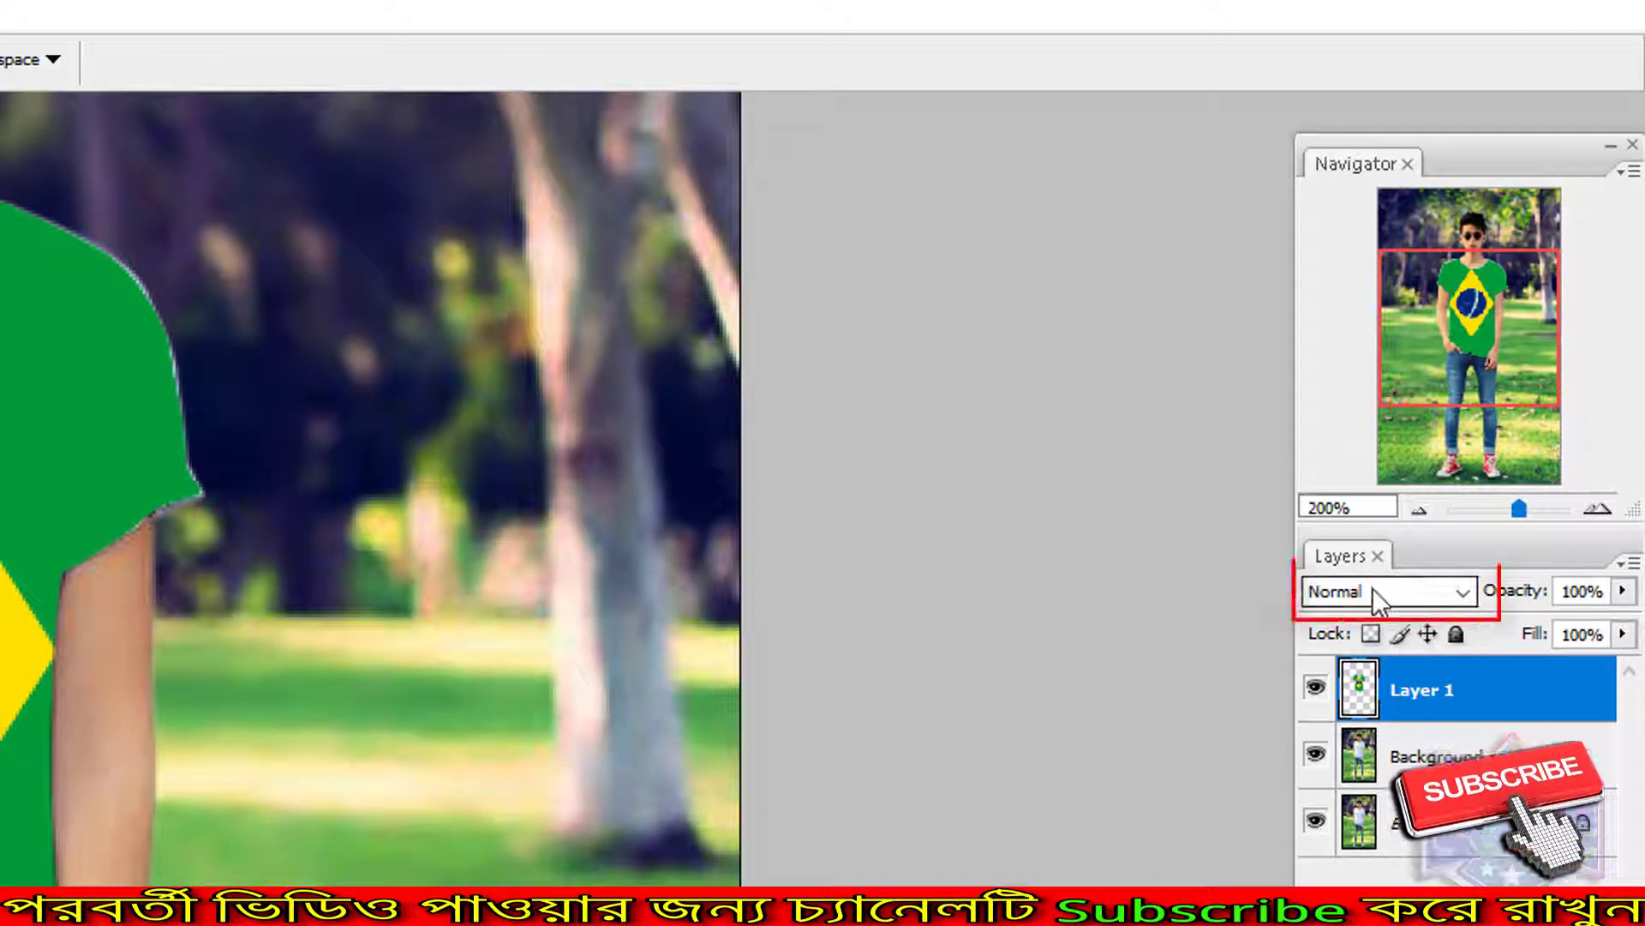
{"action": "left_click", "coordinate": [1390, 593]}
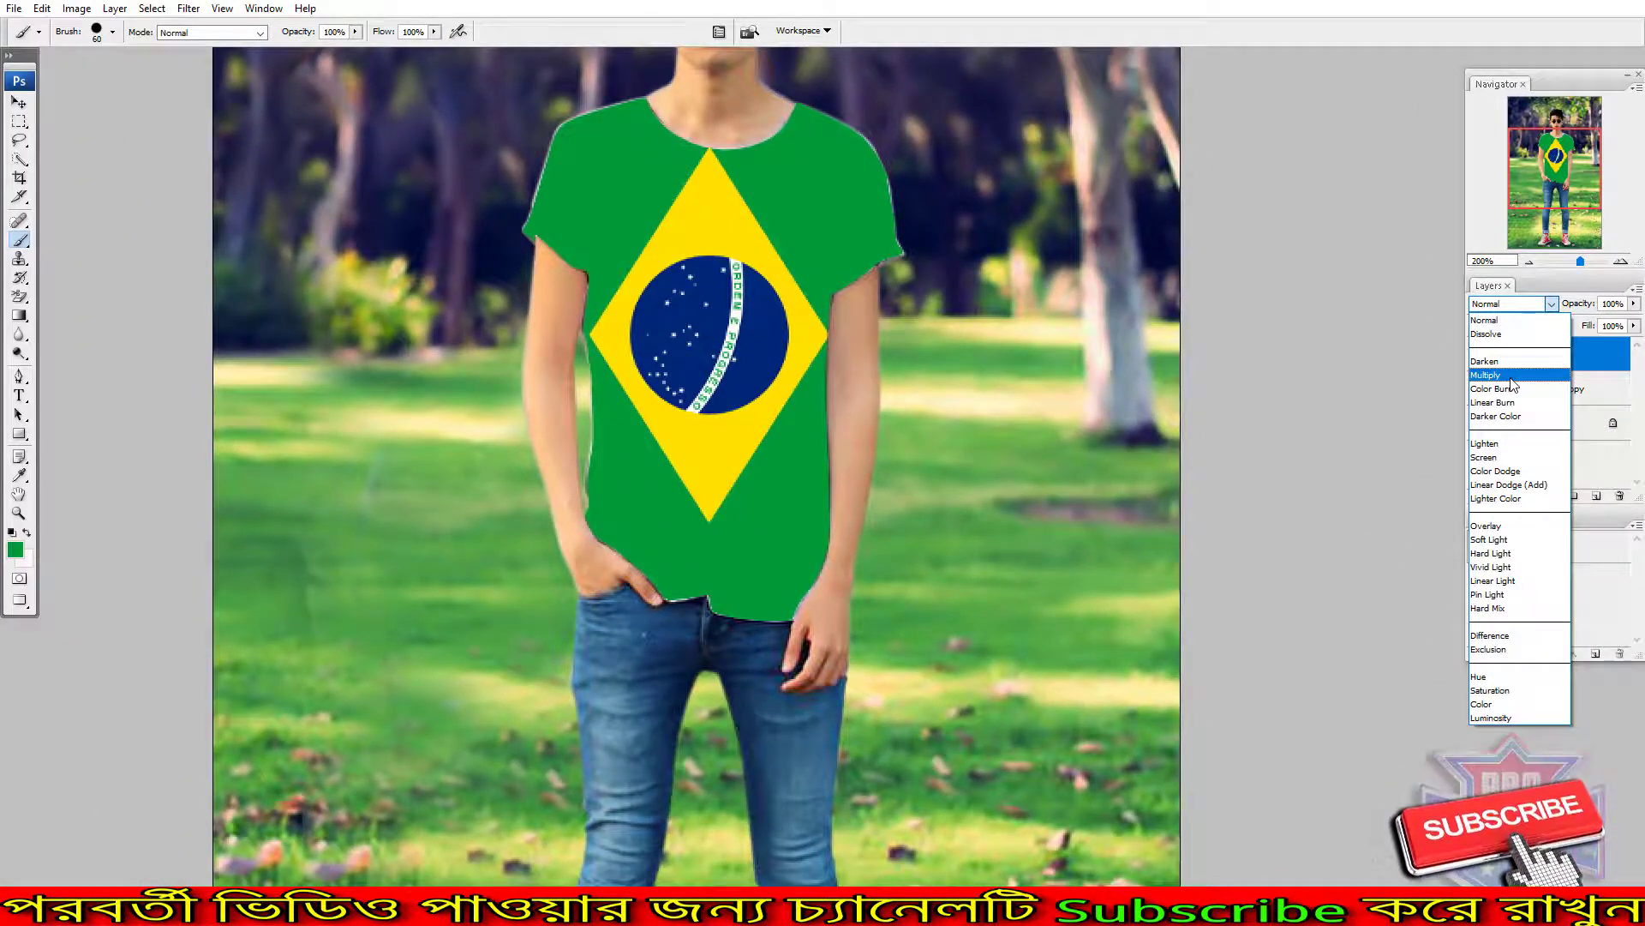
{"action": "left_click", "coordinate": [1513, 377]}
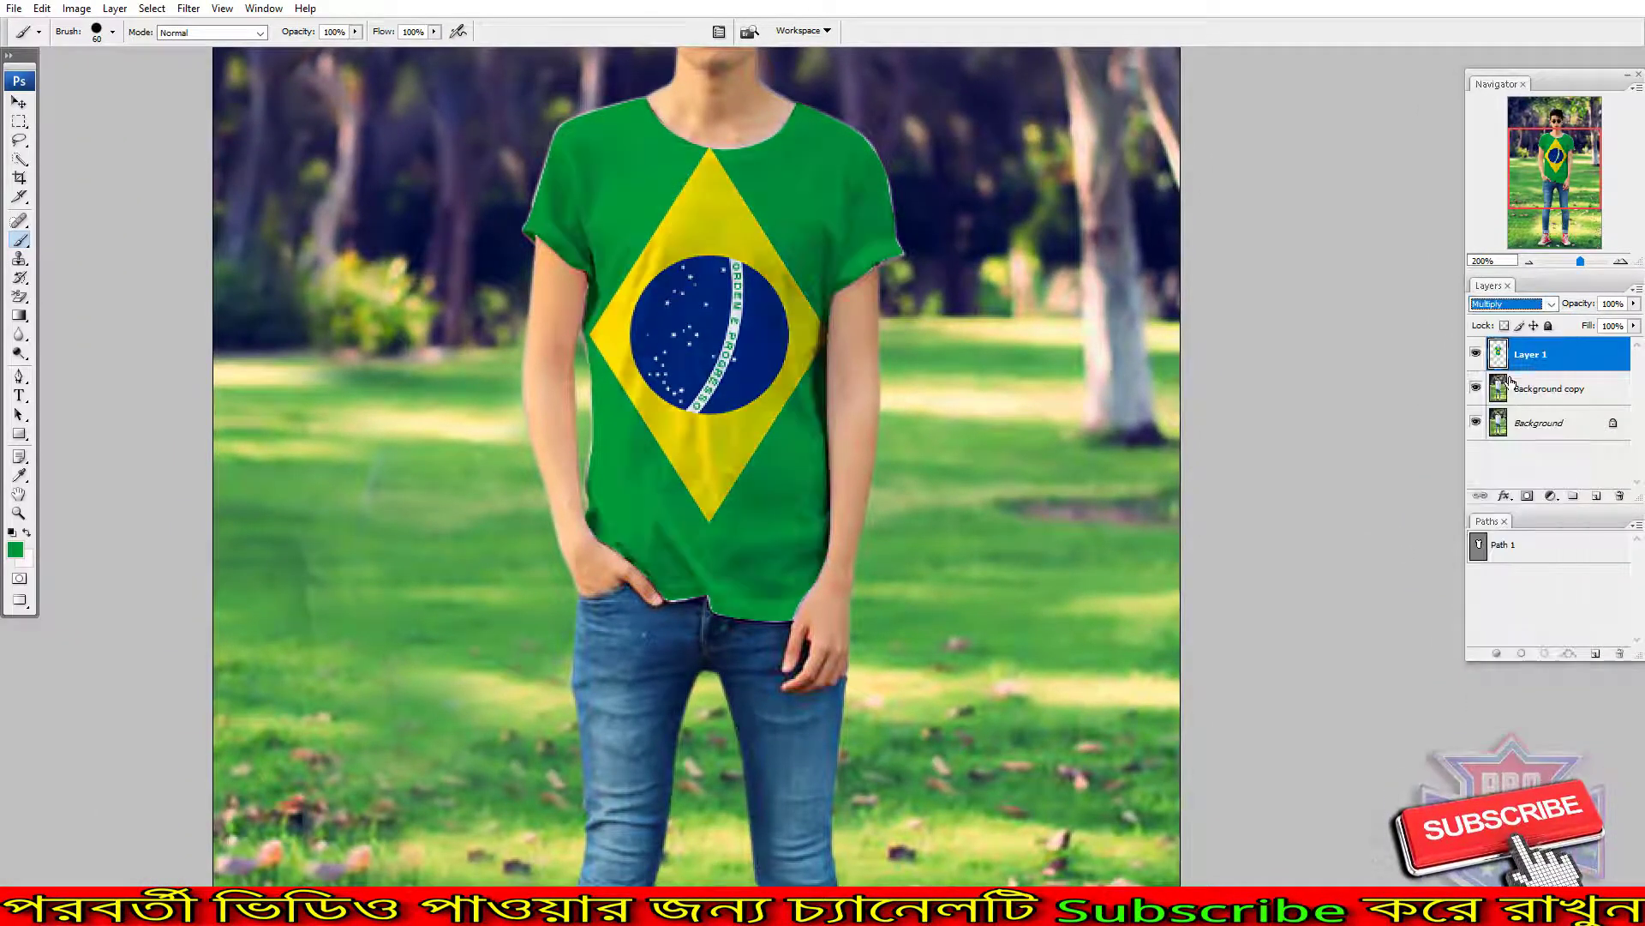
{"action": "key", "text": "ctrl+0"}
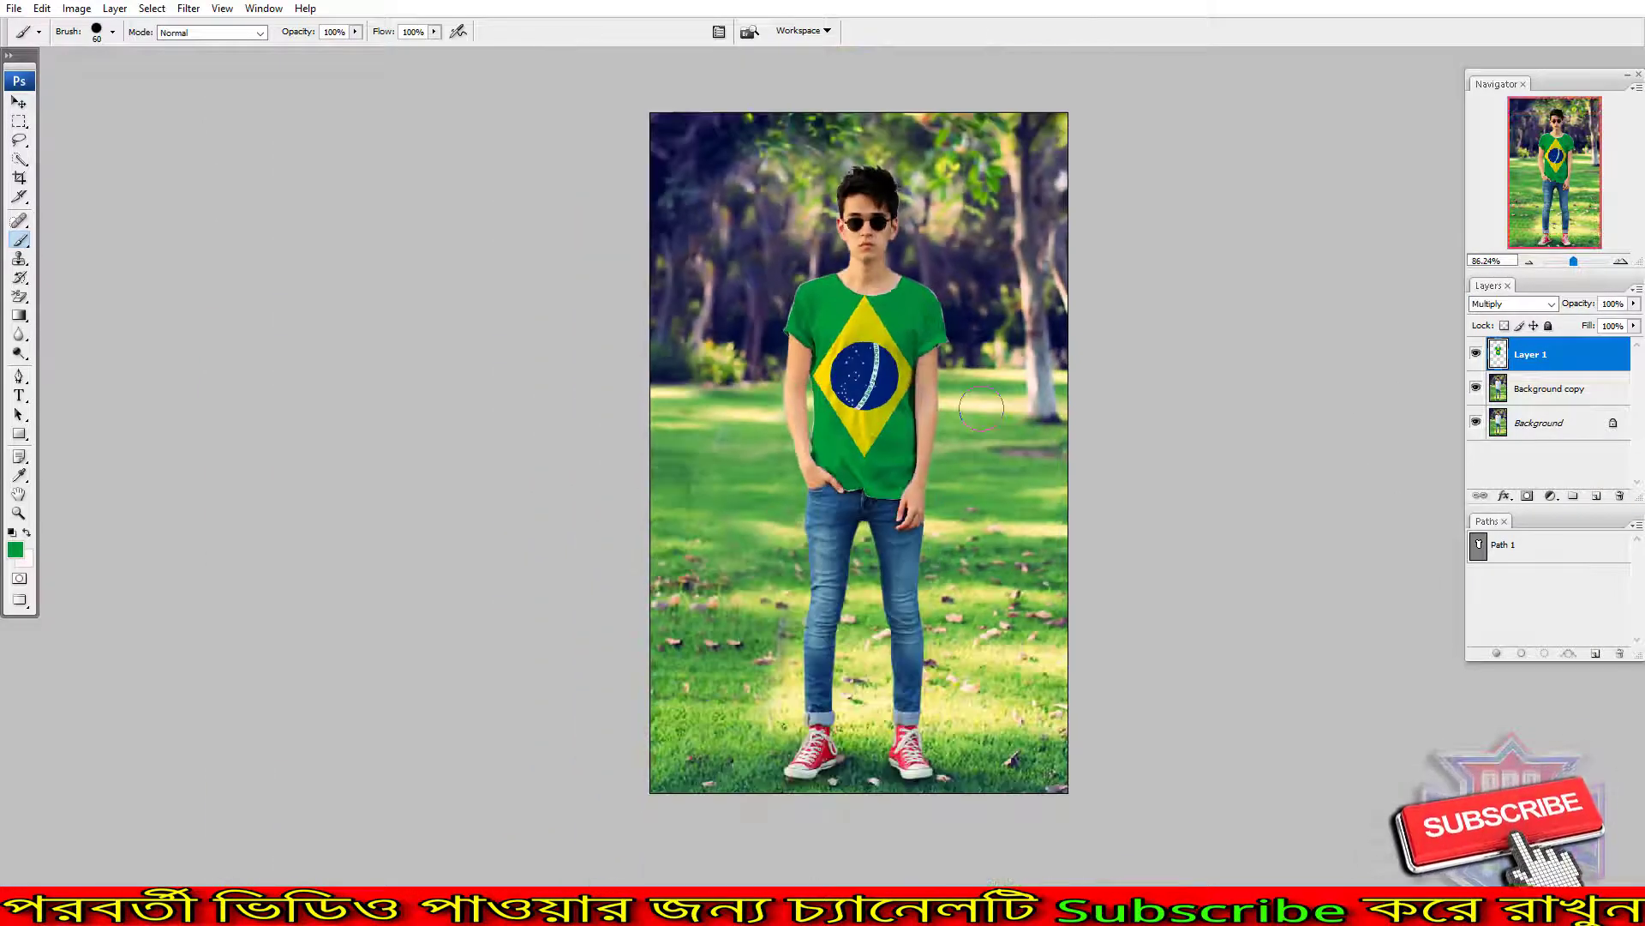
- Inspect the blended flag shirt and bring up the Color Balance dialog
{"action": "scroll", "coordinate": [983, 410], "scroll_direction": "up", "scroll_amount": 1}
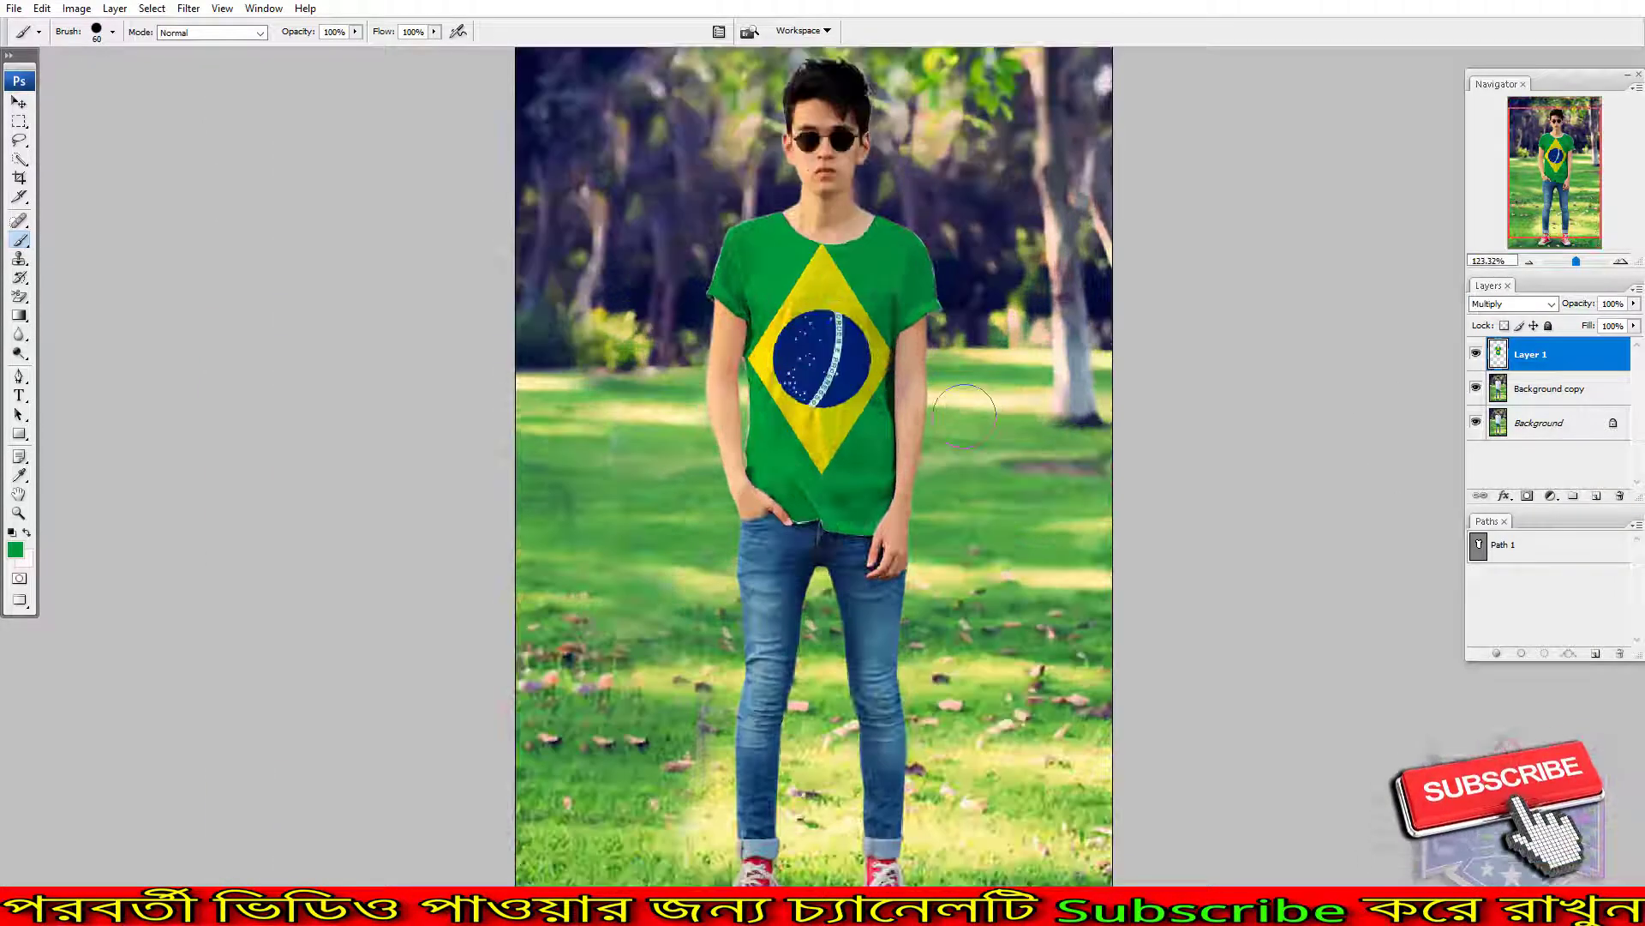
{"action": "scroll", "coordinate": [1235, 454], "scroll_direction": "up", "scroll_amount": 1}
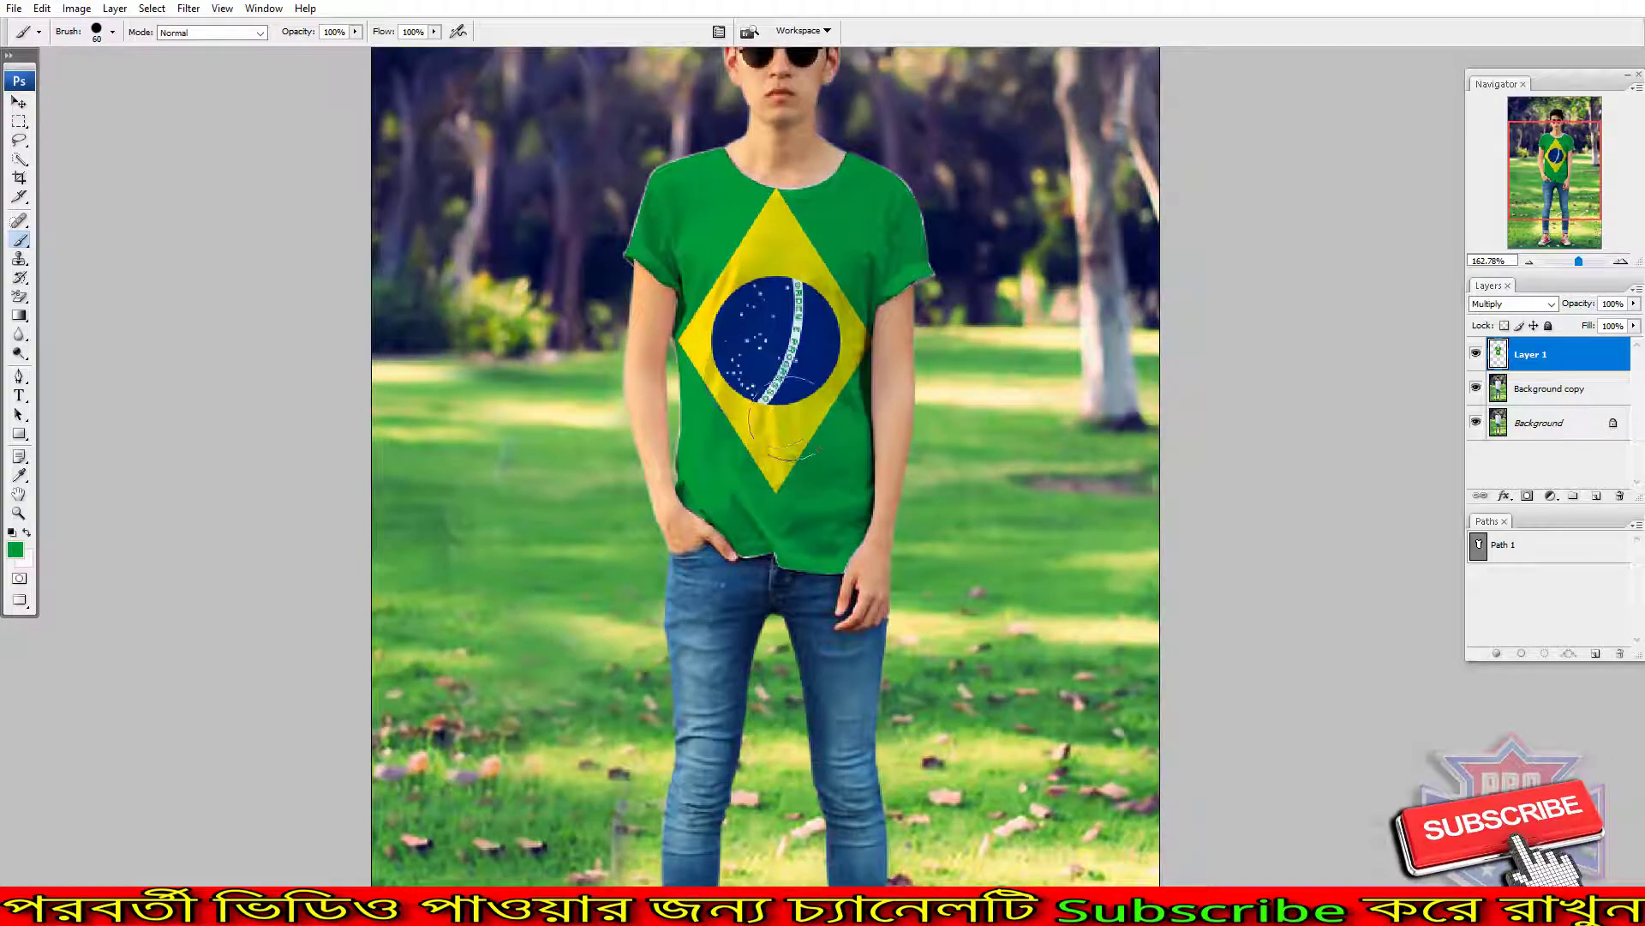
{"action": "scroll", "coordinate": [810, 458], "scroll_direction": "up", "scroll_amount": 1}
{"action": "scroll", "coordinate": [811, 479], "scroll_direction": "up", "scroll_amount": 1}
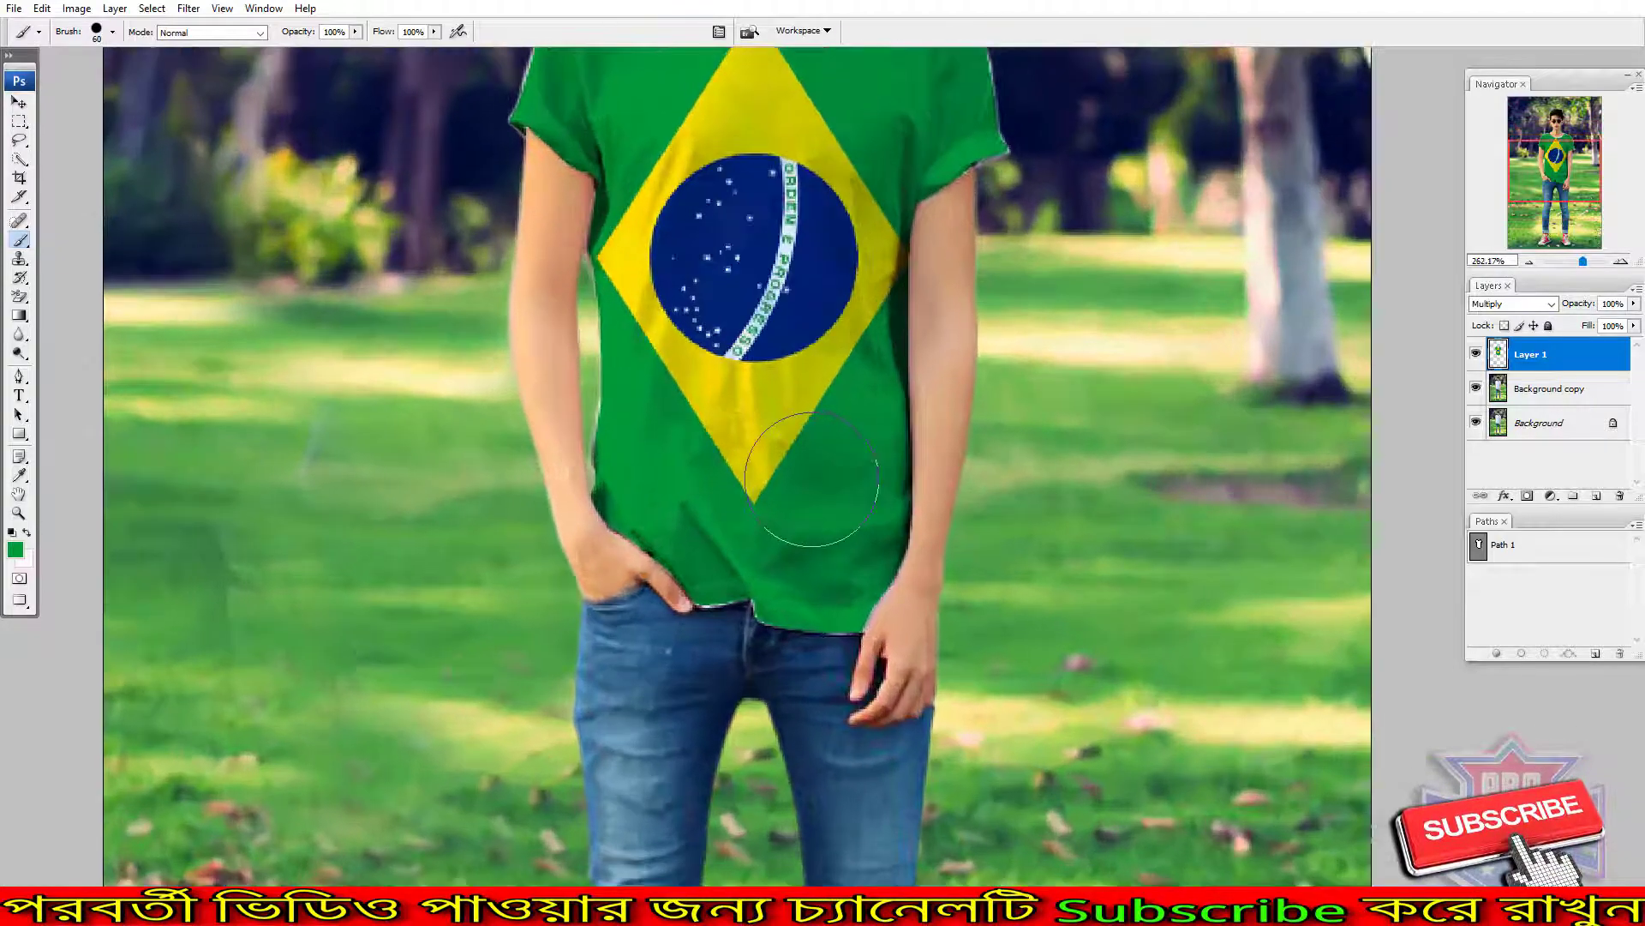
{"action": "scroll", "coordinate": [857, 506], "scroll_direction": "down", "scroll_amount": 2}
{"action": "scroll", "coordinate": [909, 531], "scroll_direction": "down", "scroll_amount": 1}
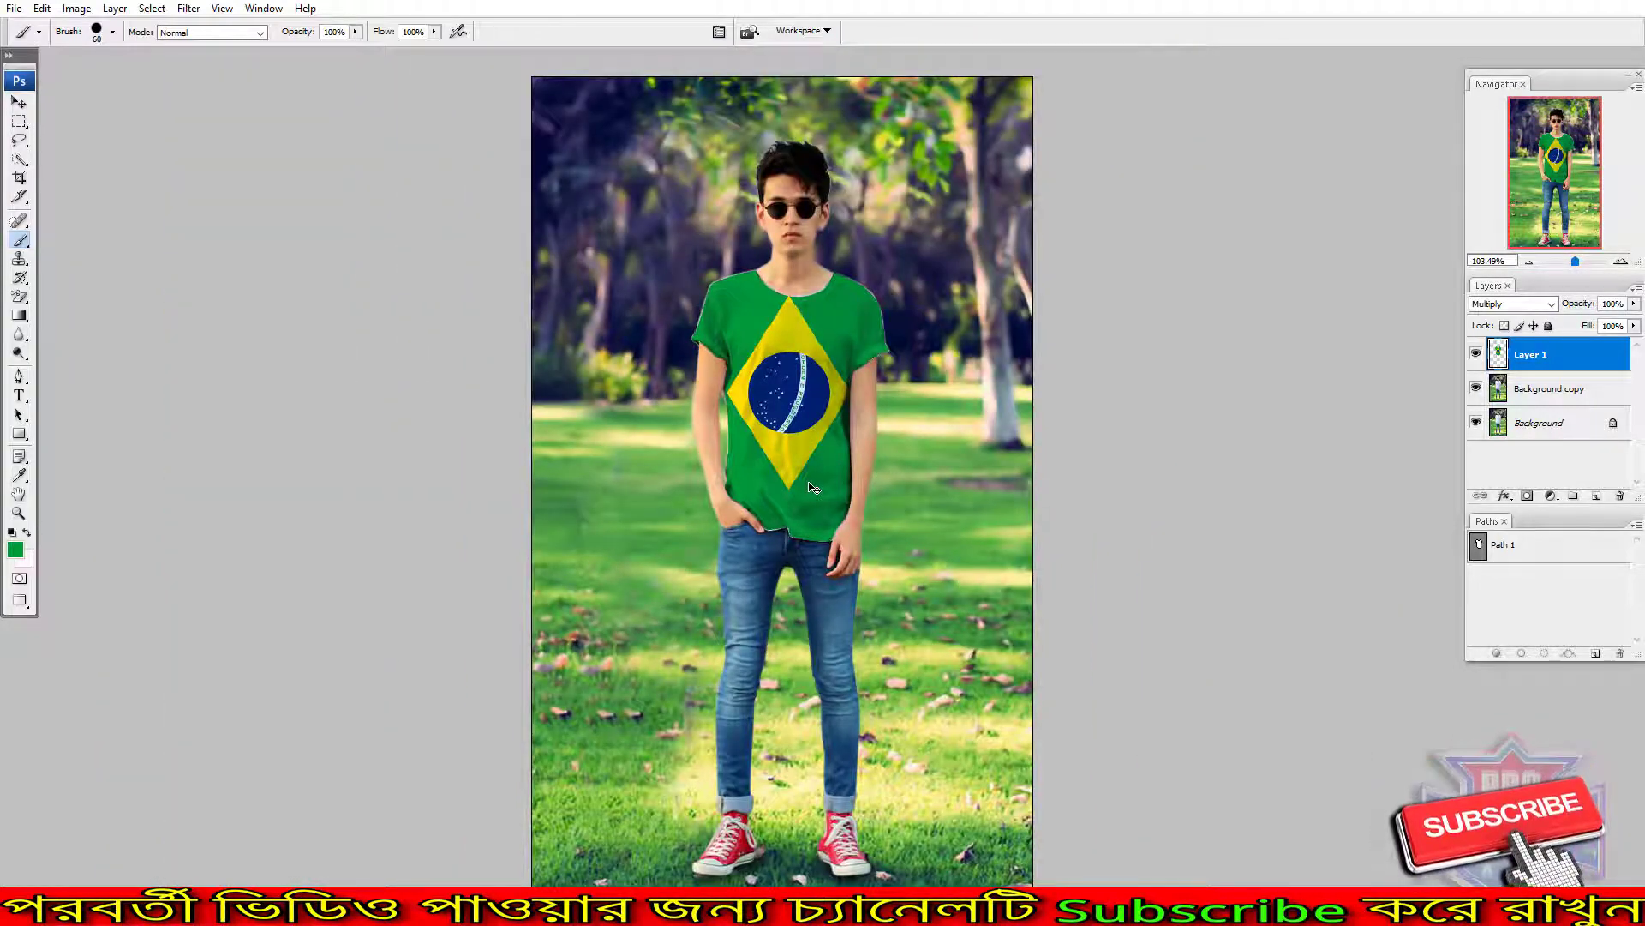
{"action": "key", "text": "ctrl+b"}
- Apply midtone Color Balance levels of -27, -6 and -38 to the flag shirt
{"action": "left_click_drag", "start_coordinate": [798, 608], "coordinate": [803, 611]}
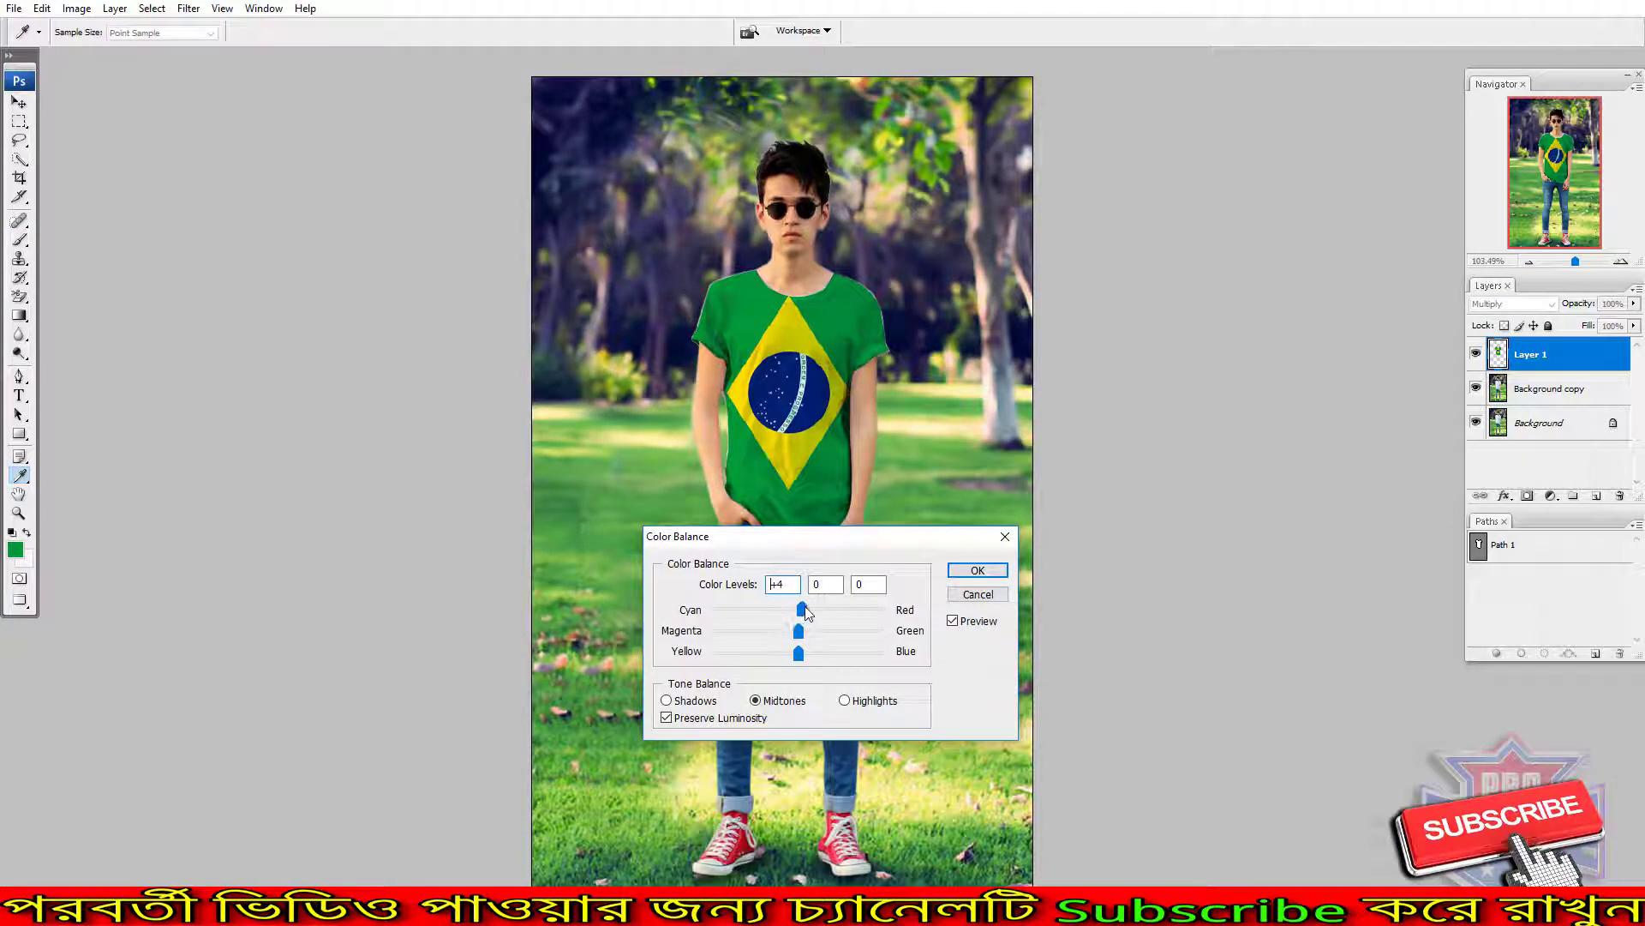
{"action": "mouse_move", "coordinate": [774, 613]}
{"action": "left_mouse_down"}
{"action": "mouse_move", "coordinate": [787, 639]}
{"action": "mouse_move", "coordinate": [766, 653]}
{"action": "left_mouse_up"}
{"action": "left_click", "coordinate": [976, 572]}
{"action": "key", "text": "b"}
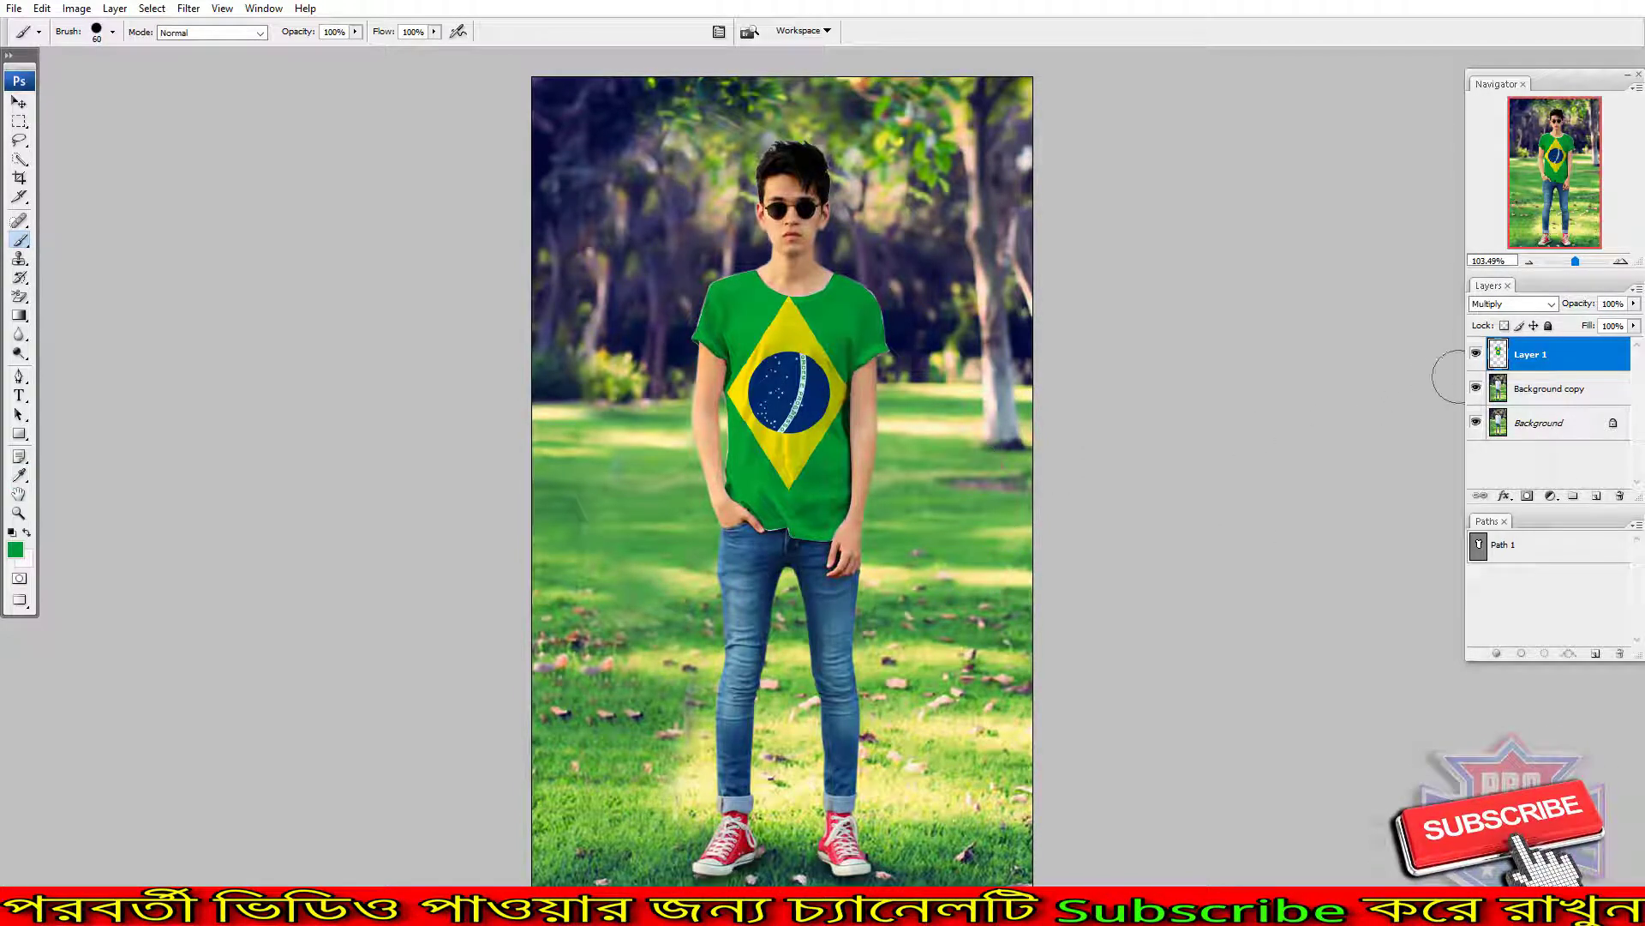
{"action": "scroll", "coordinate": [829, 454], "scroll_direction": "up", "scroll_amount": 2}
{"action": "scroll", "coordinate": [833, 471], "scroll_direction": "down", "scroll_amount": 3}
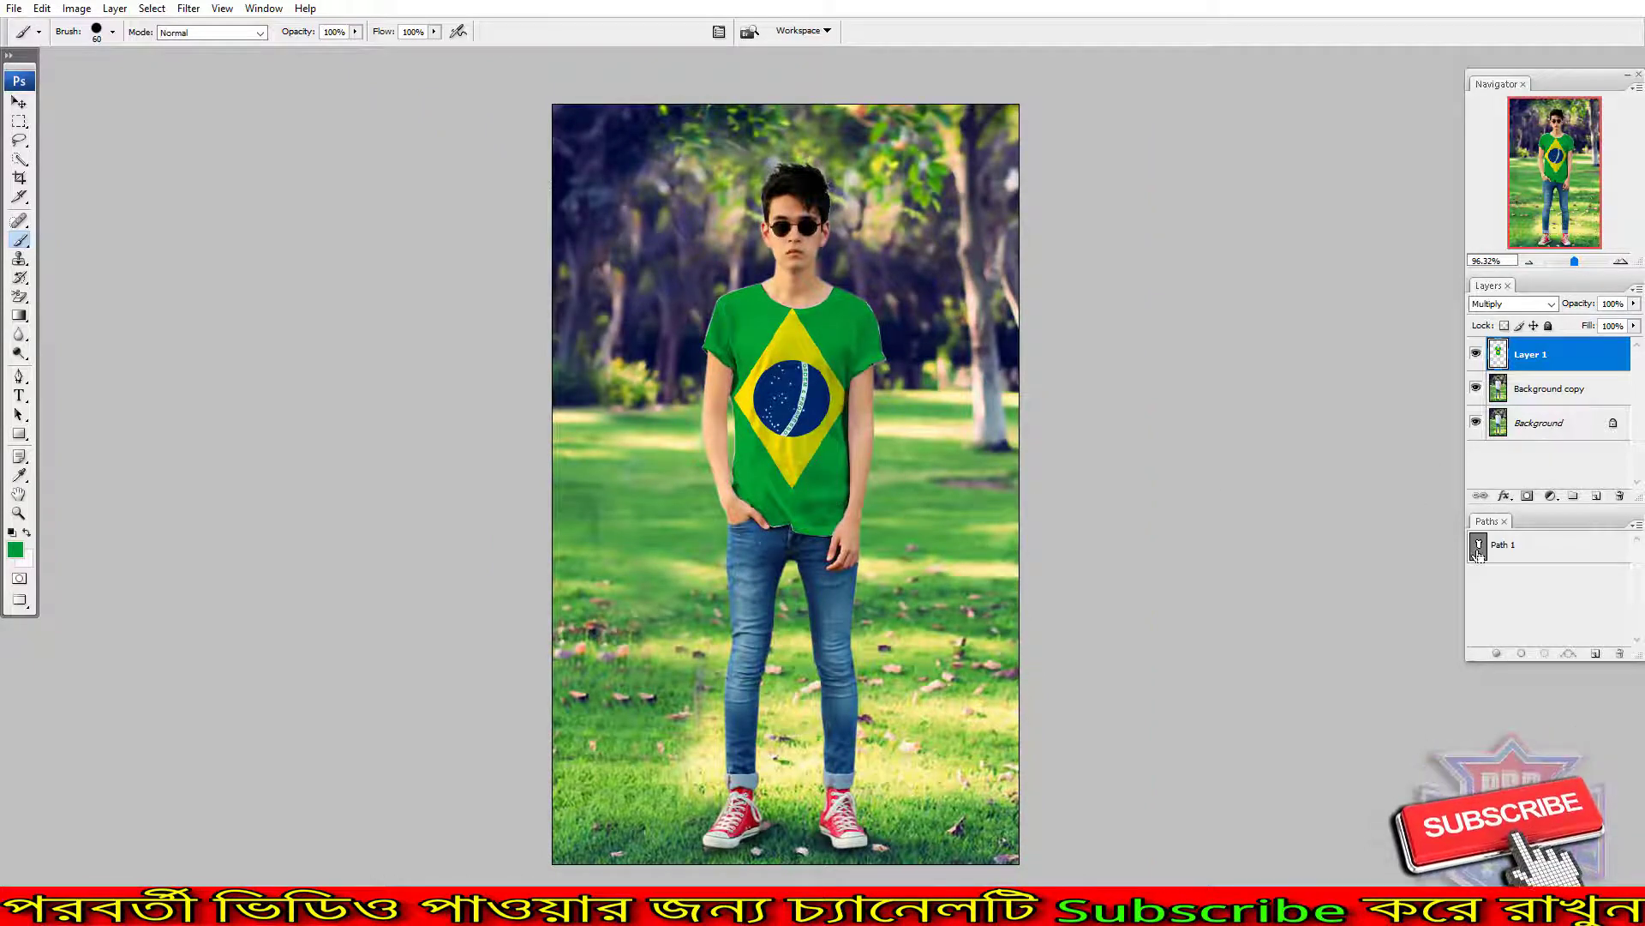
{"action": "left_click", "coordinate": [1535, 399]}
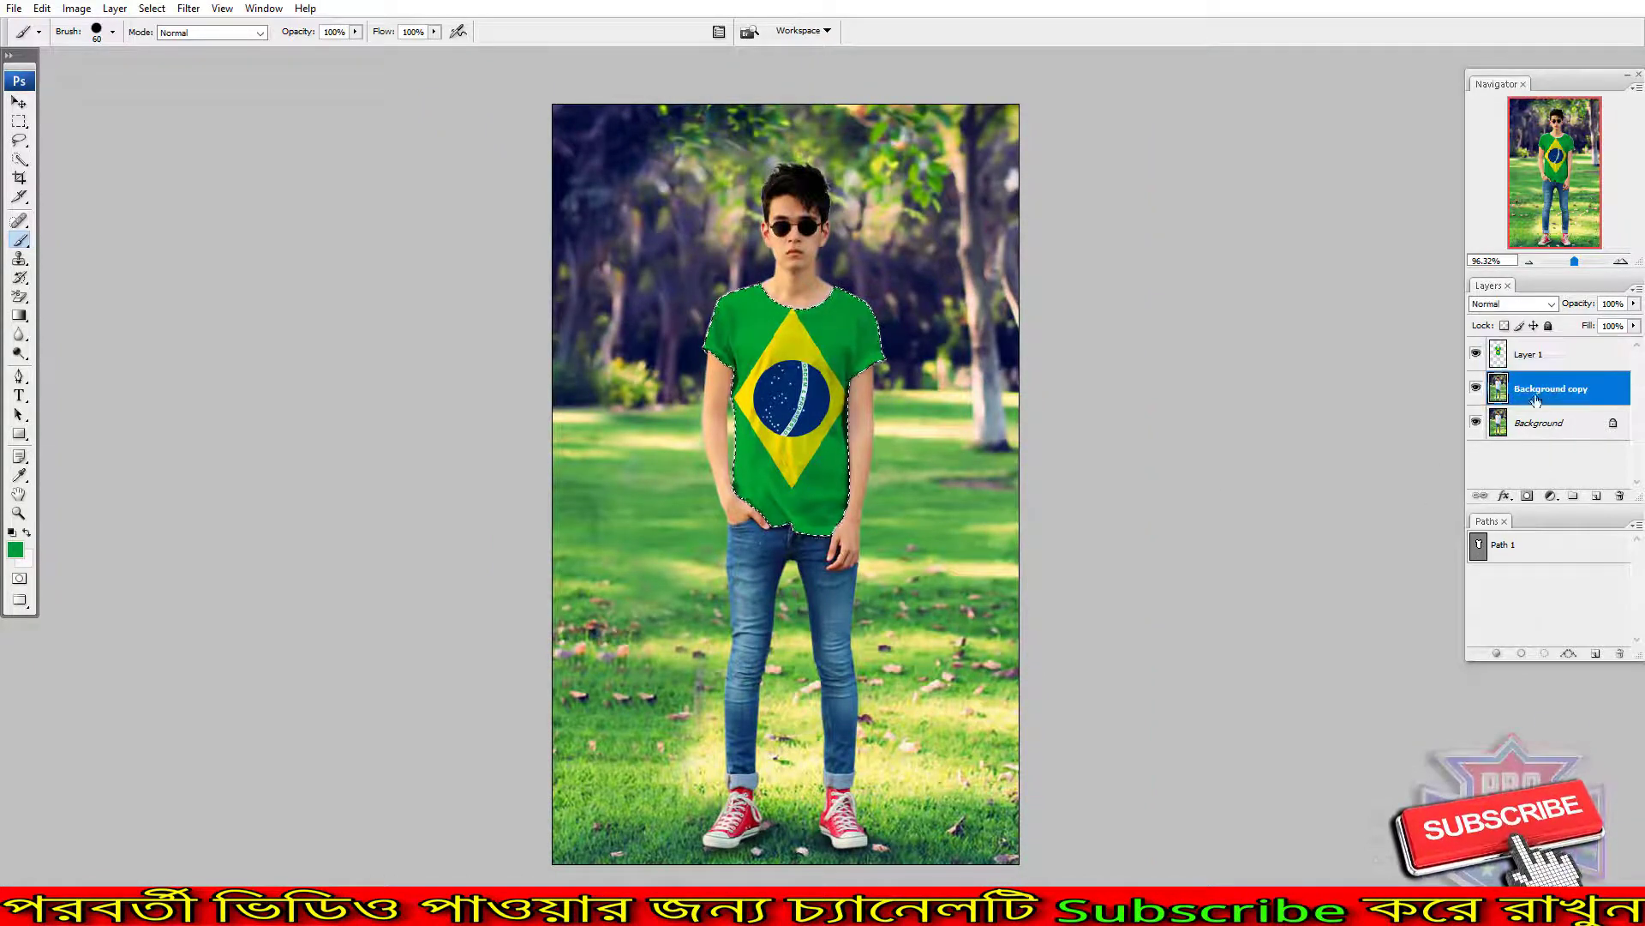
{"action": "left_click", "coordinate": [75, 10]}
{"action": "mouse_move", "coordinate": [257, 131]}
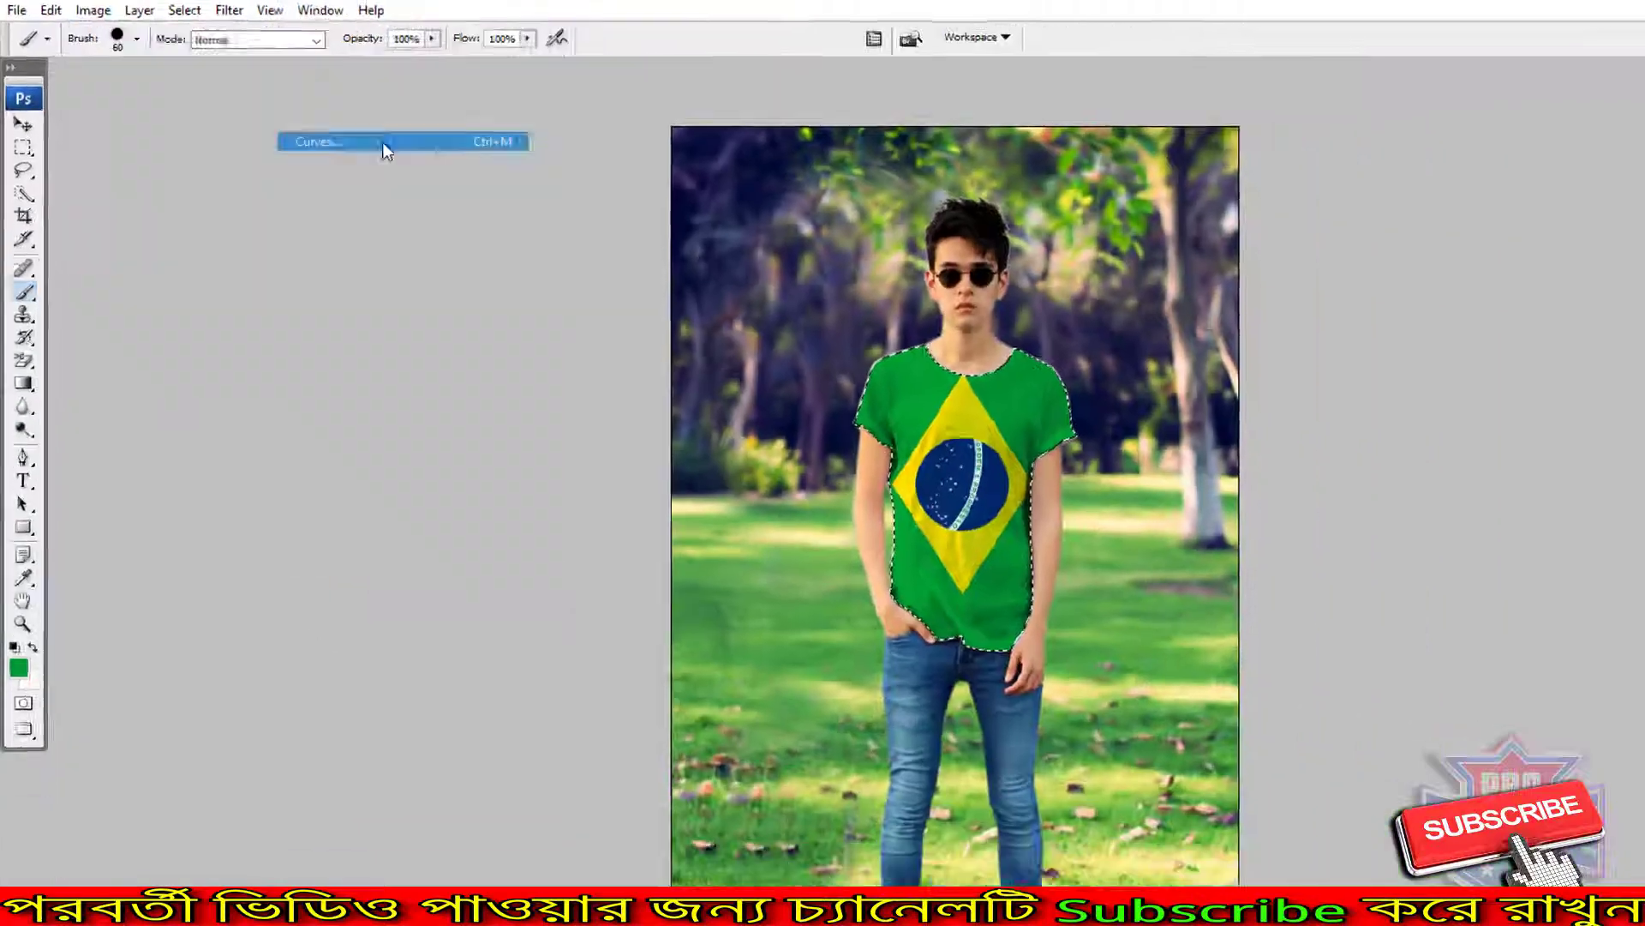
{"action": "left_click", "coordinate": [616, 273]}
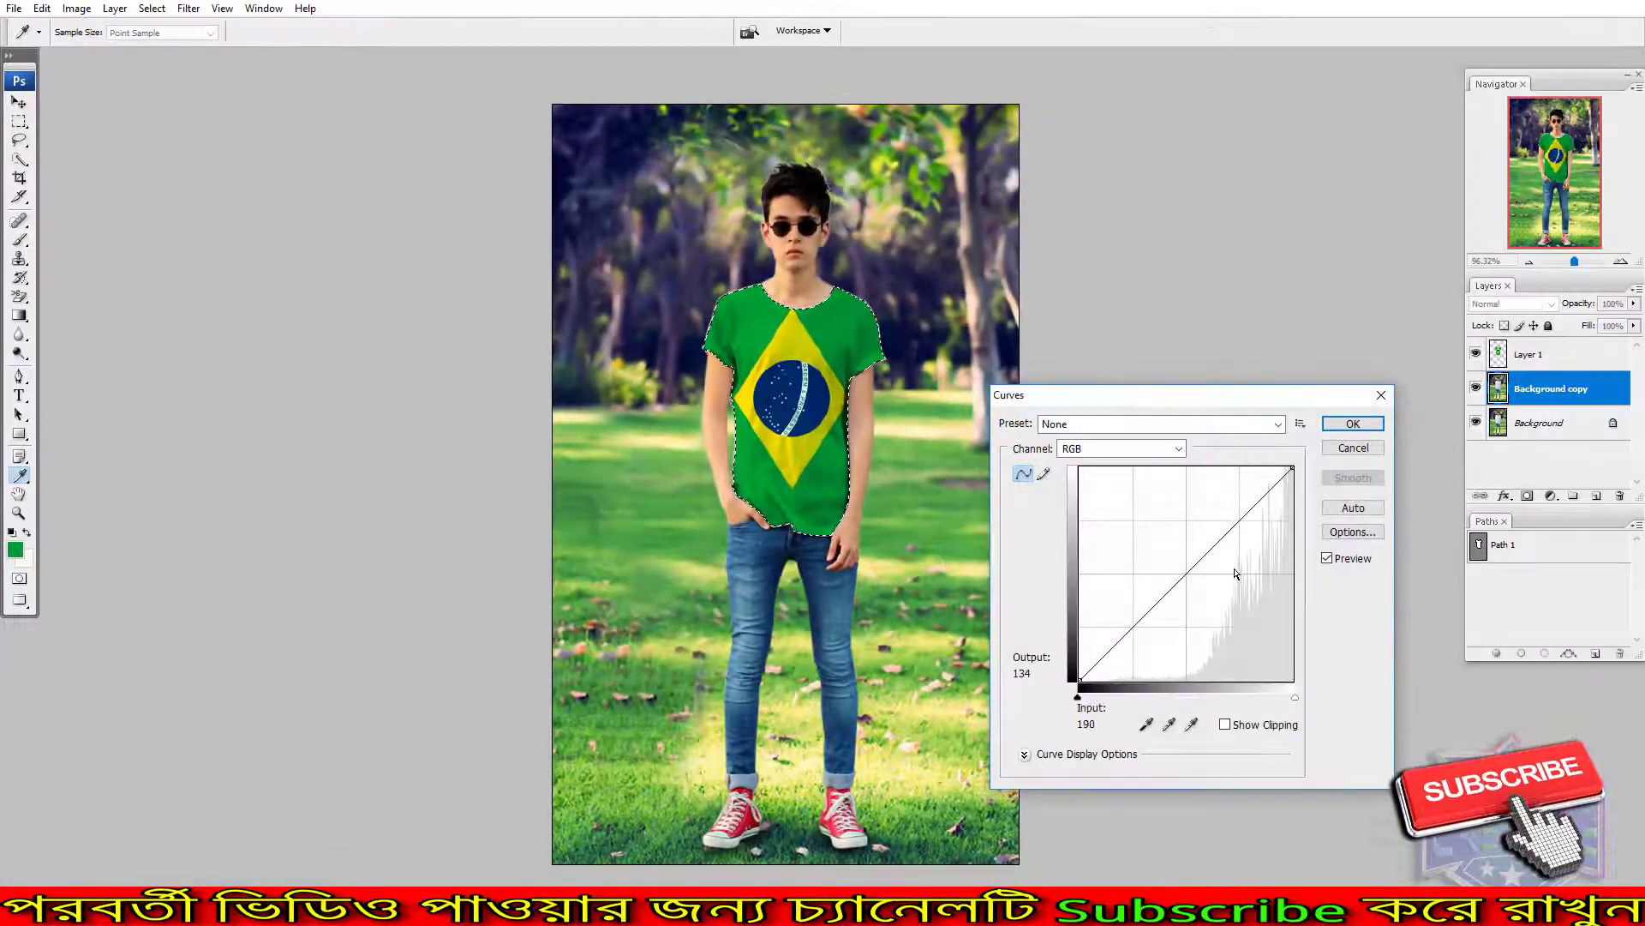
{"action": "mouse_move", "coordinate": [1206, 554]}
{"action": "left_mouse_down"}
{"action": "mouse_move", "coordinate": [1205, 574]}
{"action": "mouse_move", "coordinate": [1229, 578]}
{"action": "mouse_move", "coordinate": [1210, 574]}
{"action": "left_mouse_up"}
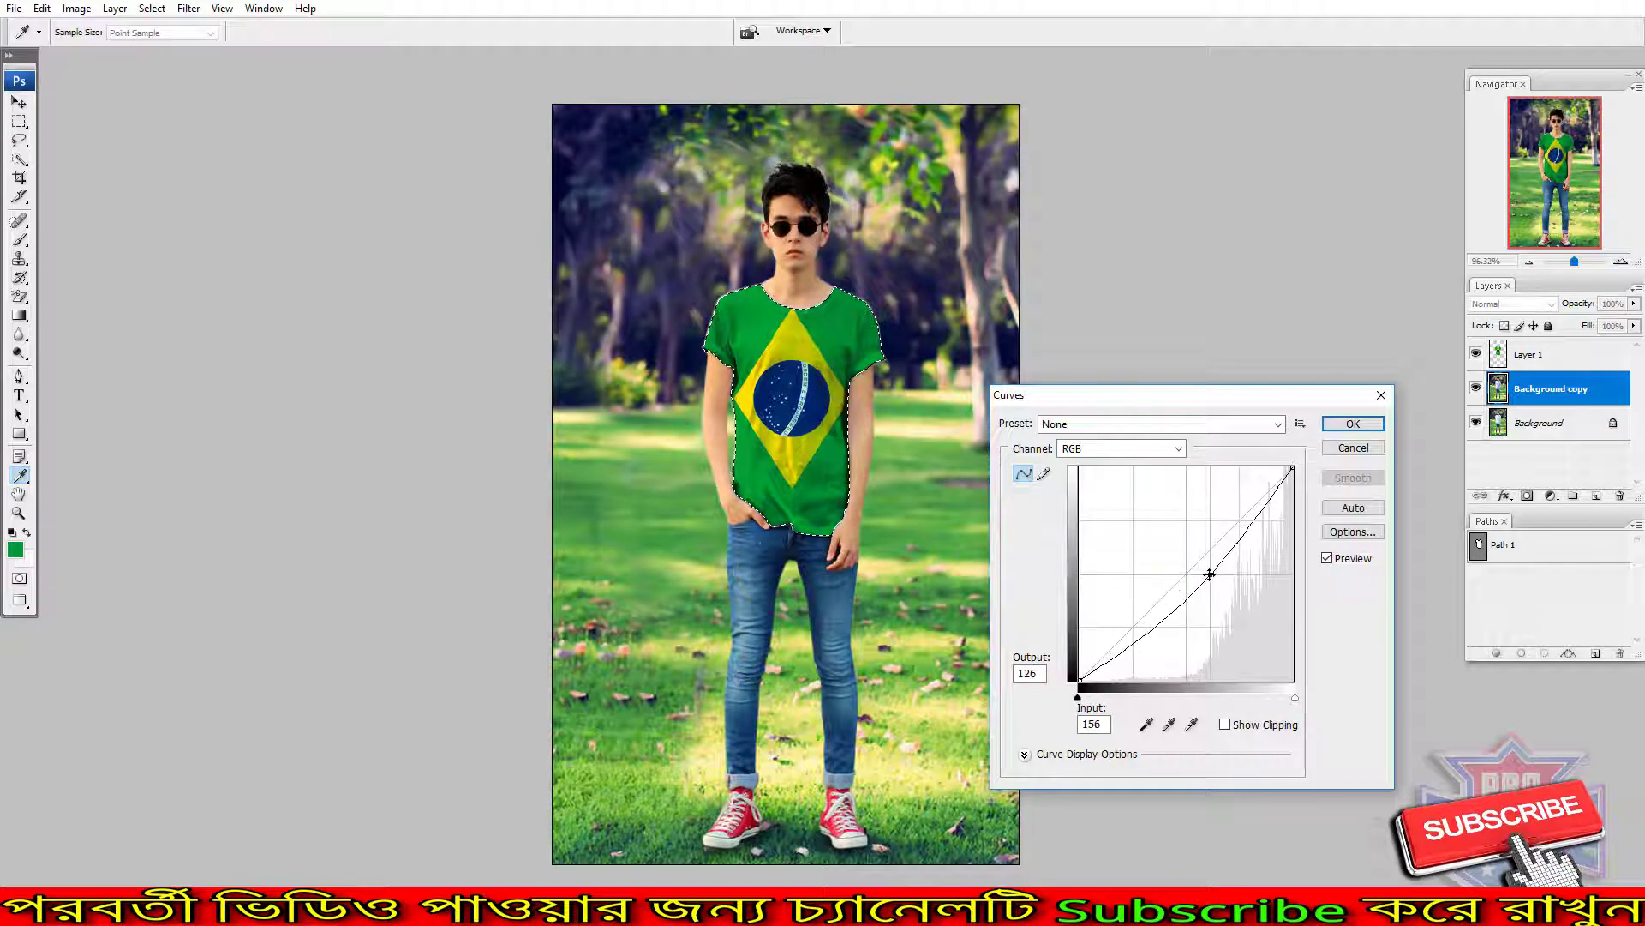
{"action": "left_click", "coordinate": [1360, 448]}
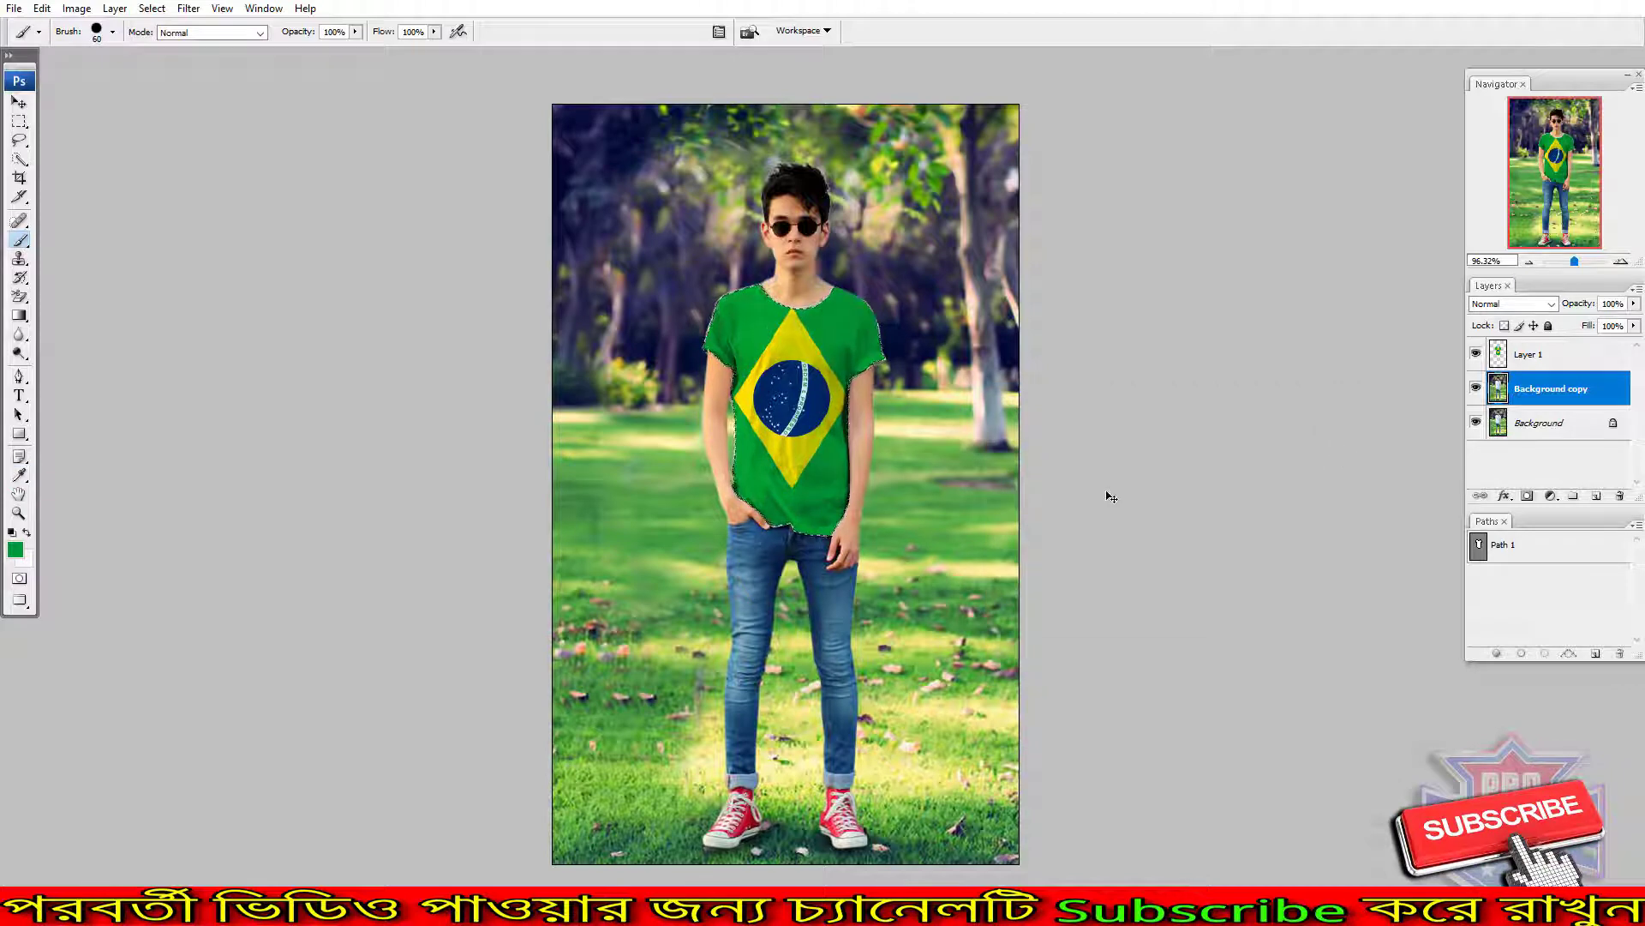
{"action": "left_click_drag", "start_coordinate": [1574, 262], "coordinate": [1572, 261]}
{"action": "left_click", "coordinate": [1475, 354]}
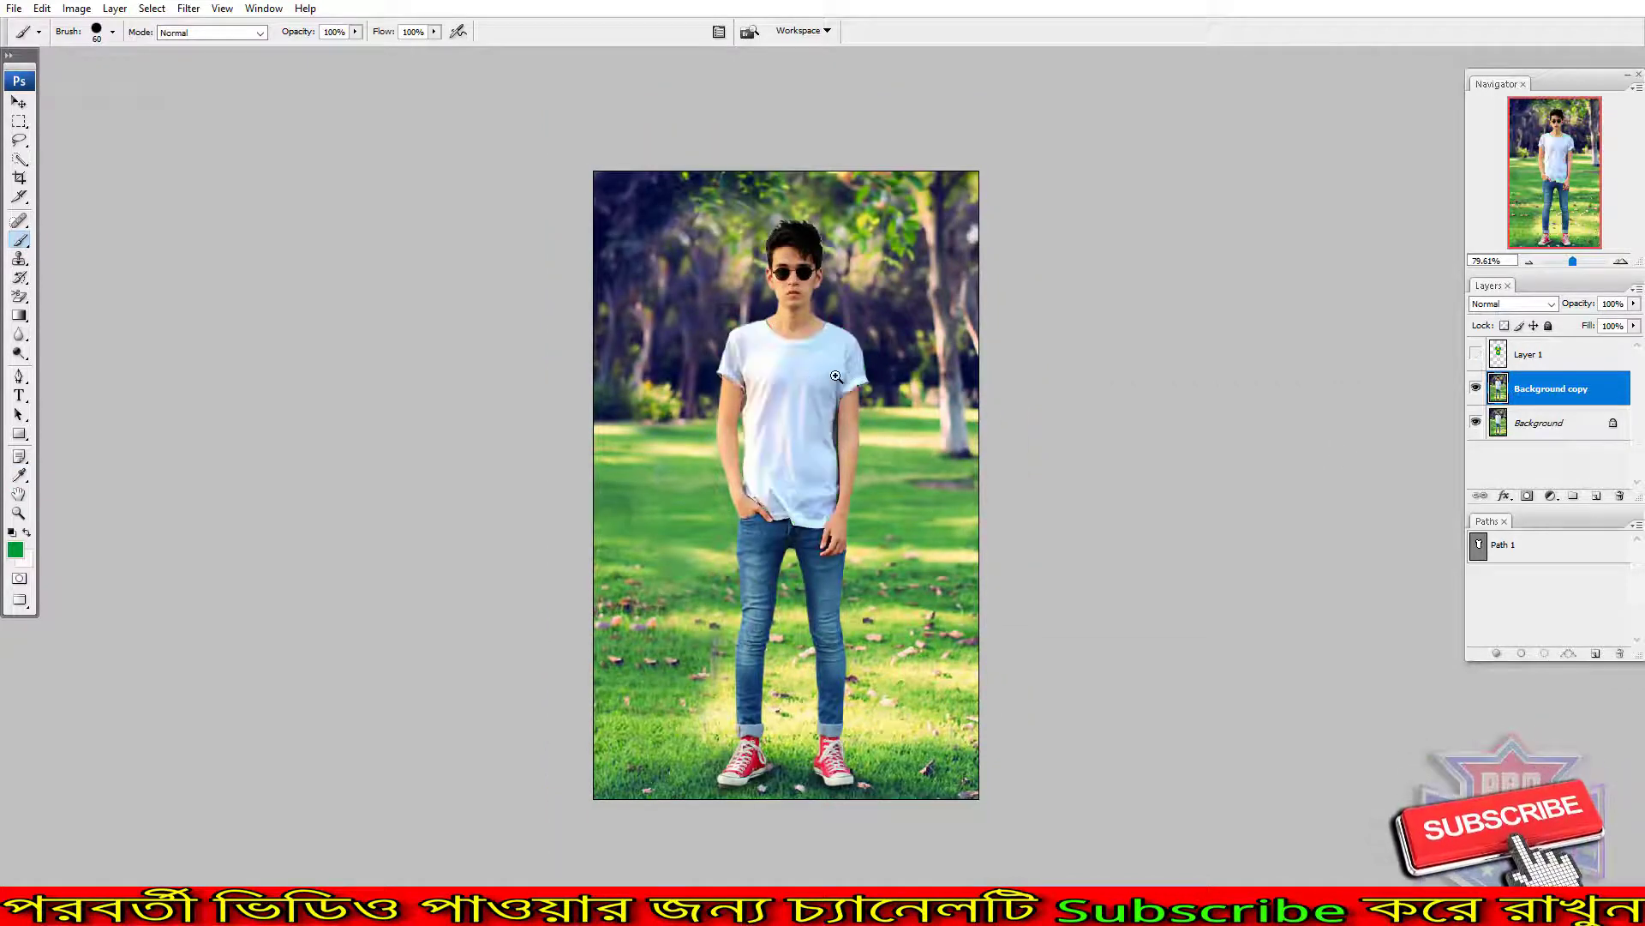
{"action": "left_click", "coordinate": [849, 481]}
{"action": "left_click", "coordinate": [848, 481]}
{"action": "left_click", "coordinate": [848, 480]}
{"action": "left_click", "coordinate": [848, 481]}
{"action": "left_click", "coordinate": [854, 480], "text": "alt"}
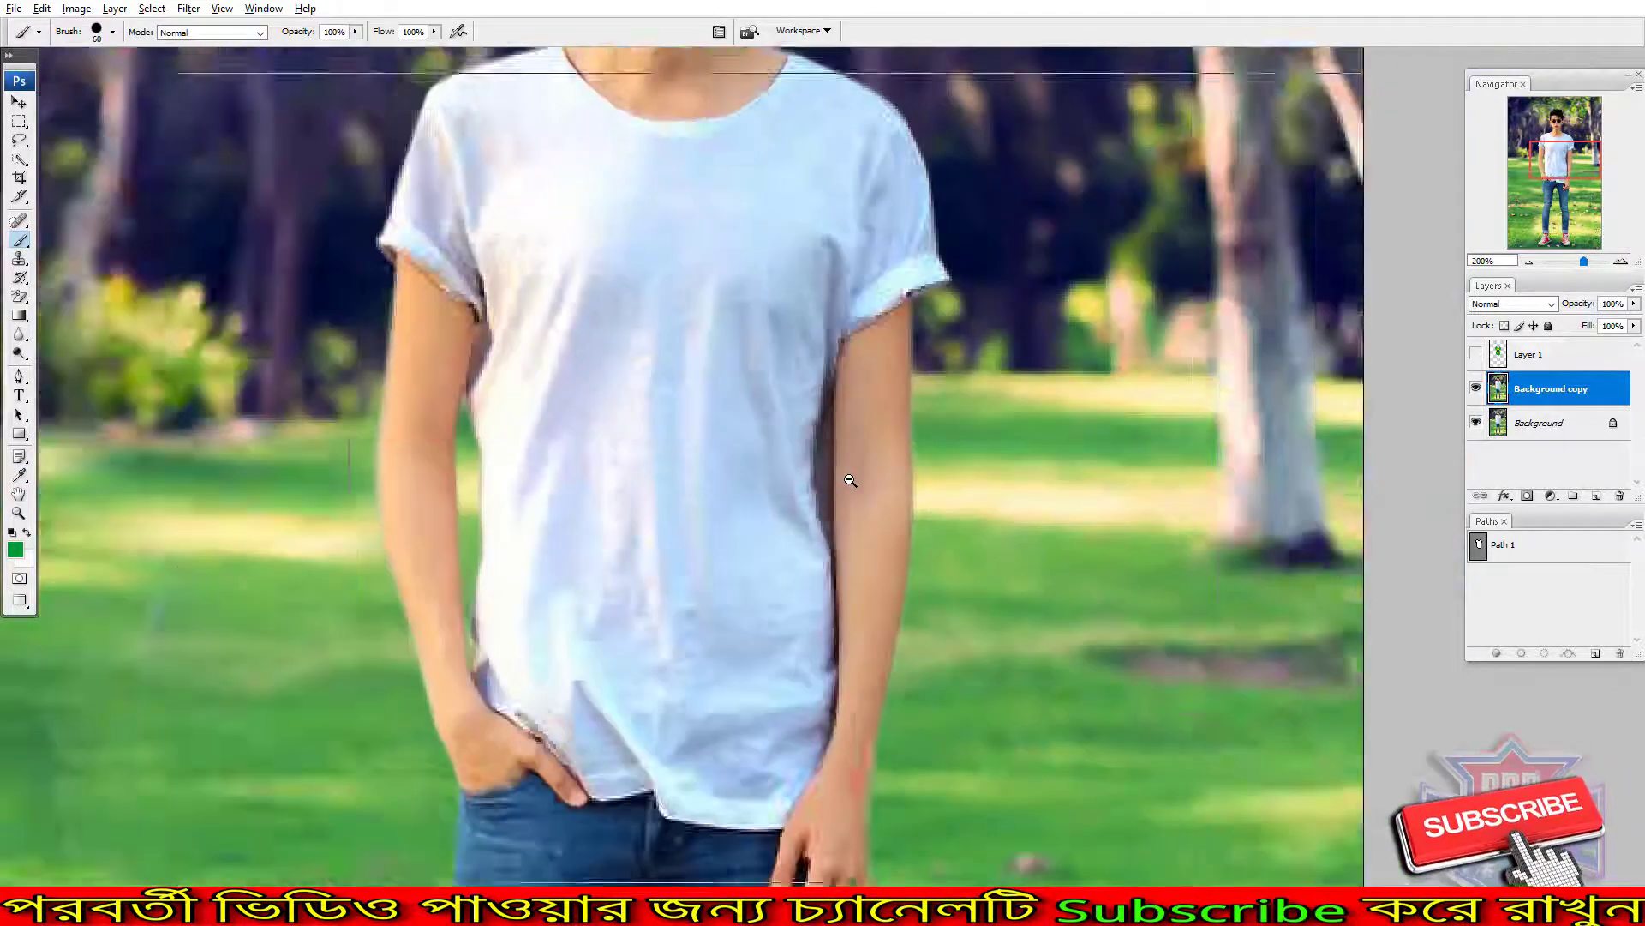
{"action": "left_click", "coordinate": [1477, 355]}
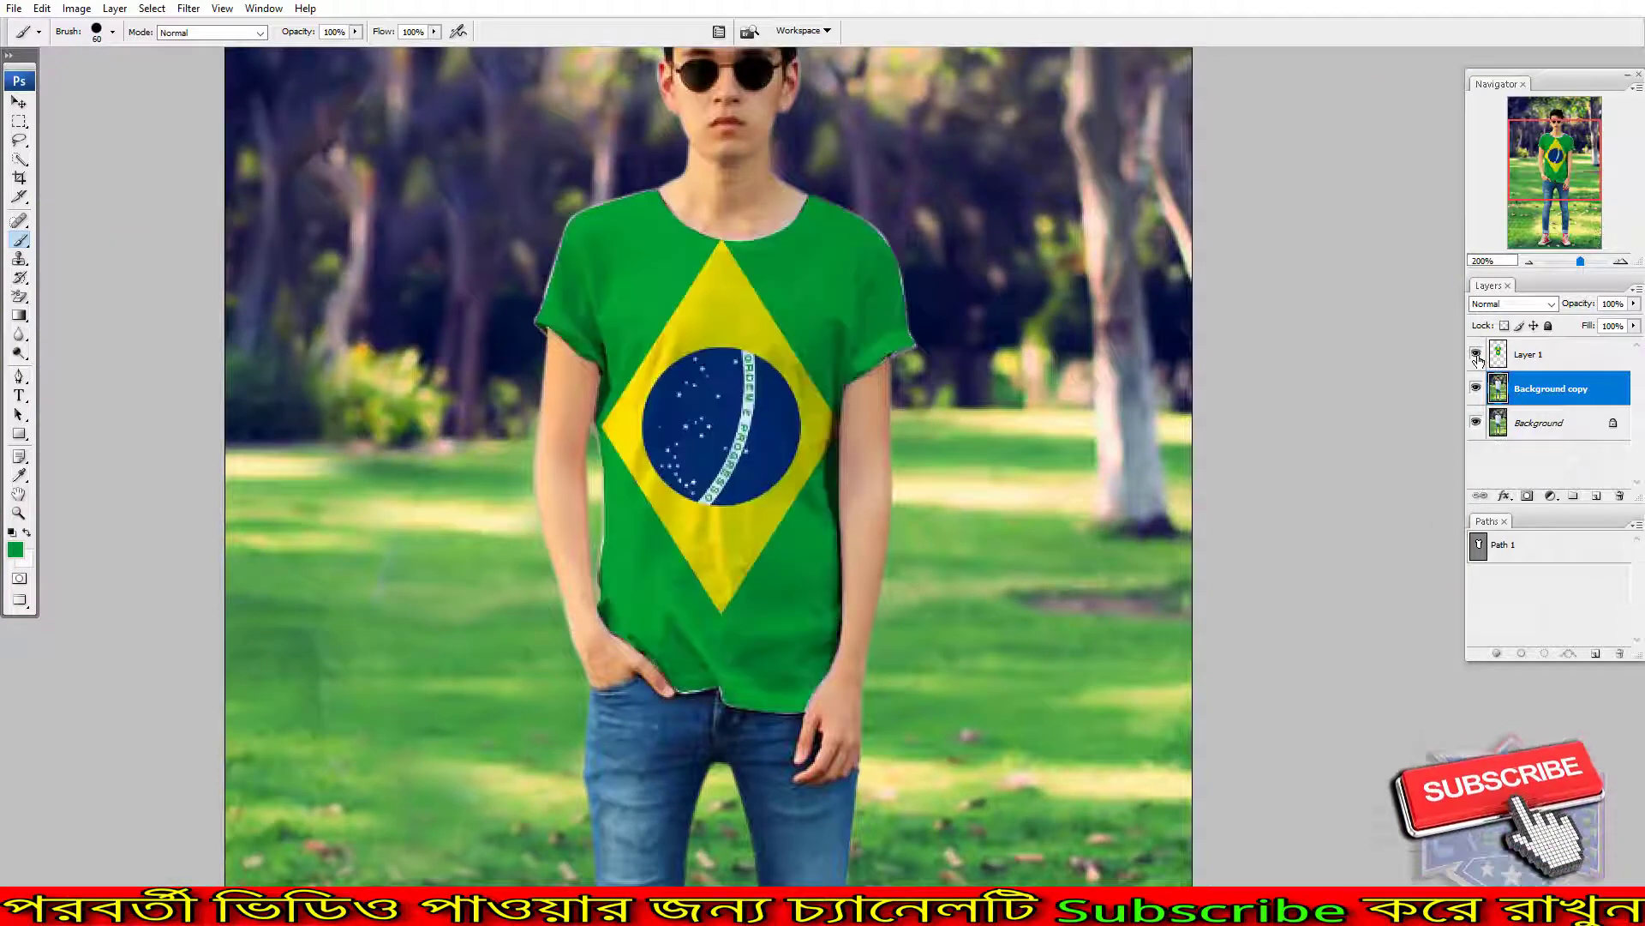
{"action": "left_click", "coordinate": [1477, 355]}
{"action": "scroll", "coordinate": [809, 447], "scroll_direction": "down", "scroll_amount": 1}
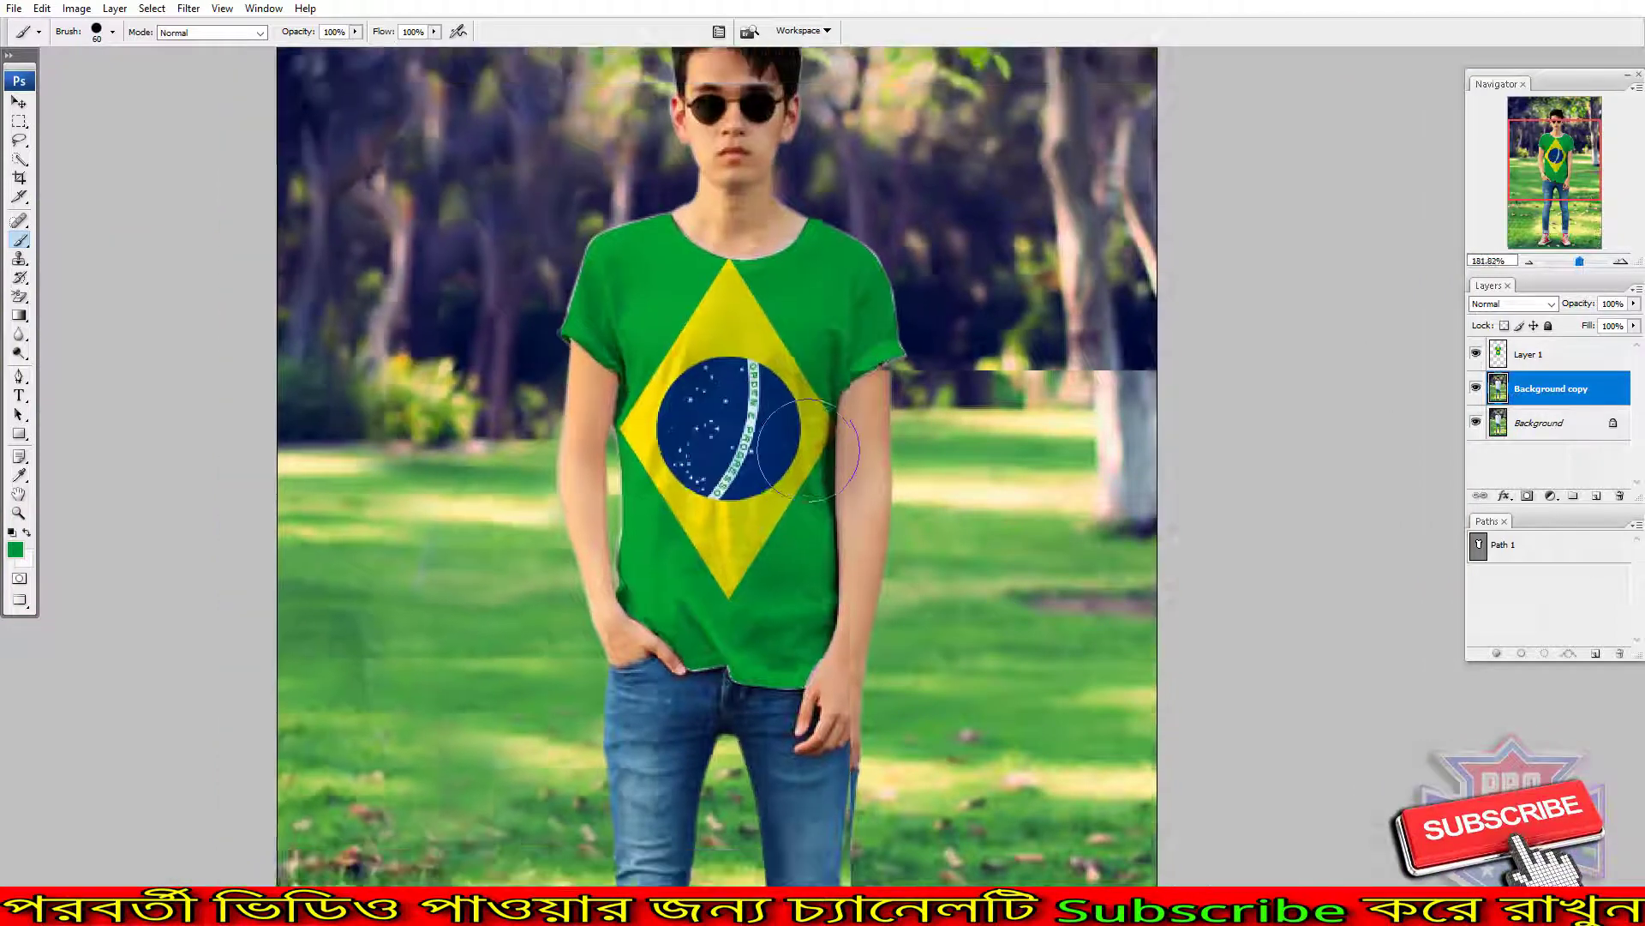
{"action": "scroll", "coordinate": [809, 447], "scroll_direction": "down", "scroll_amount": 2}
{"action": "scroll", "coordinate": [809, 447], "scroll_direction": "down", "scroll_amount": 1}
{"action": "scroll", "coordinate": [809, 448], "scroll_direction": "down", "scroll_amount": 1}
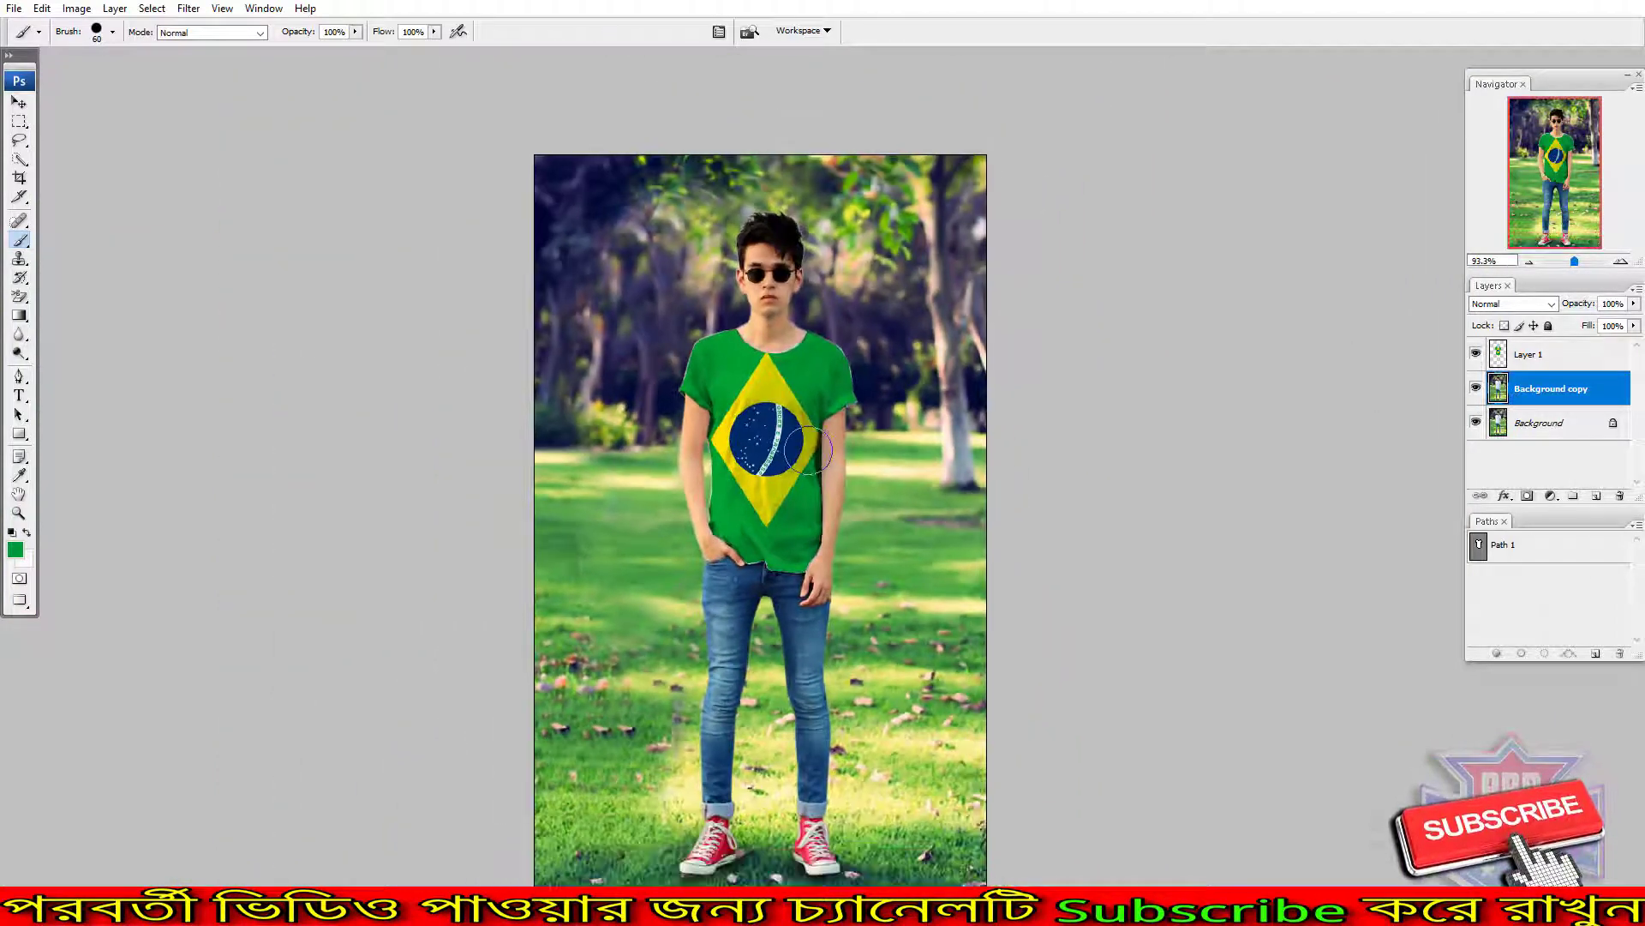
{"action": "left_click", "coordinate": [1553, 361], "text": "ctrl"}
- Delete the Brazil flag layers and open the ar-flag-min Argentina flag image
{"action": "left_click_drag", "start_coordinate": [1567, 387], "coordinate": [1620, 497]}
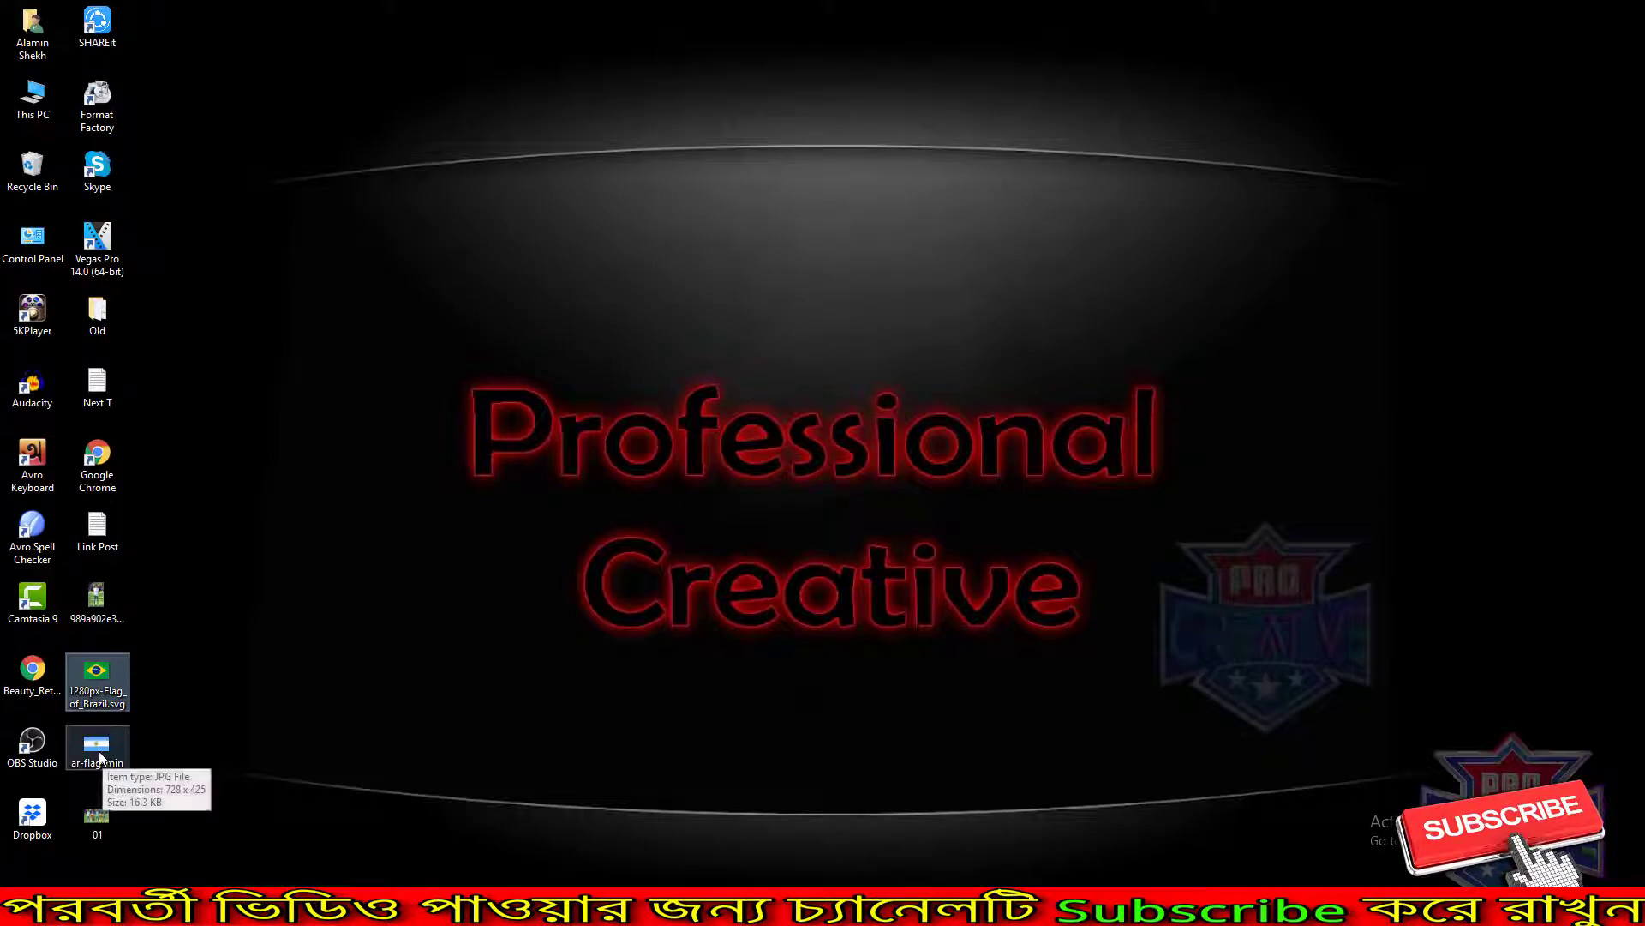
{"action": "left_click_drag", "start_coordinate": [116, 761], "coordinate": [460, 767]}
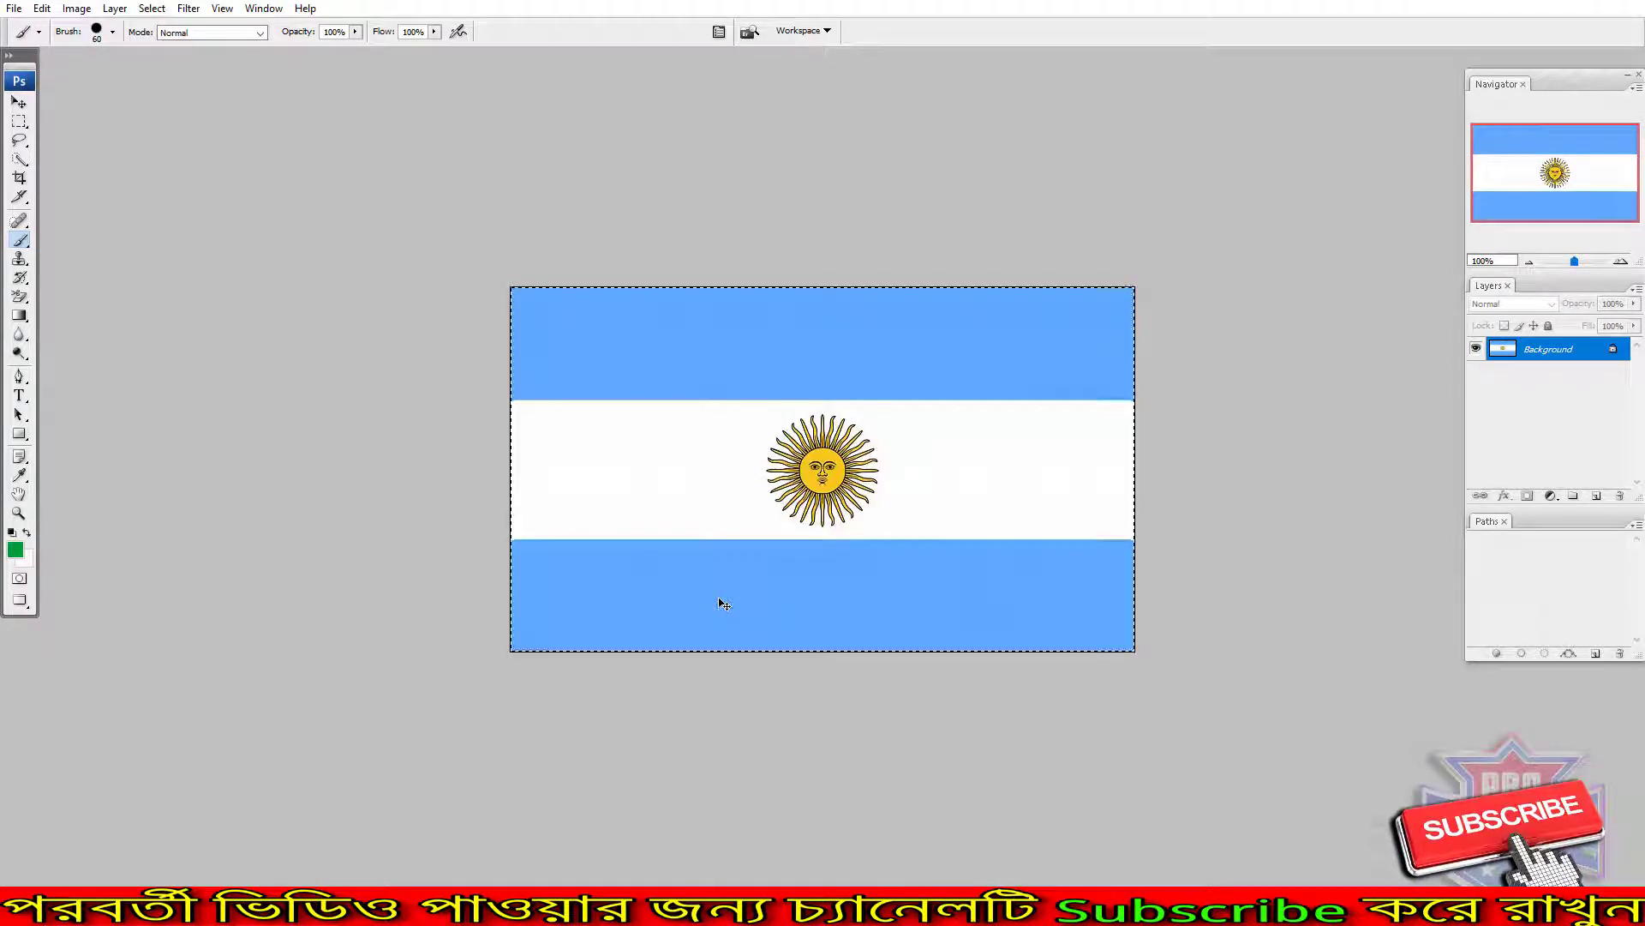
- Copy the whole Argentina flag and close its document without saving
{"action": "key", "text": "Delete"}
{"action": "key", "text": "ctrl+d"}
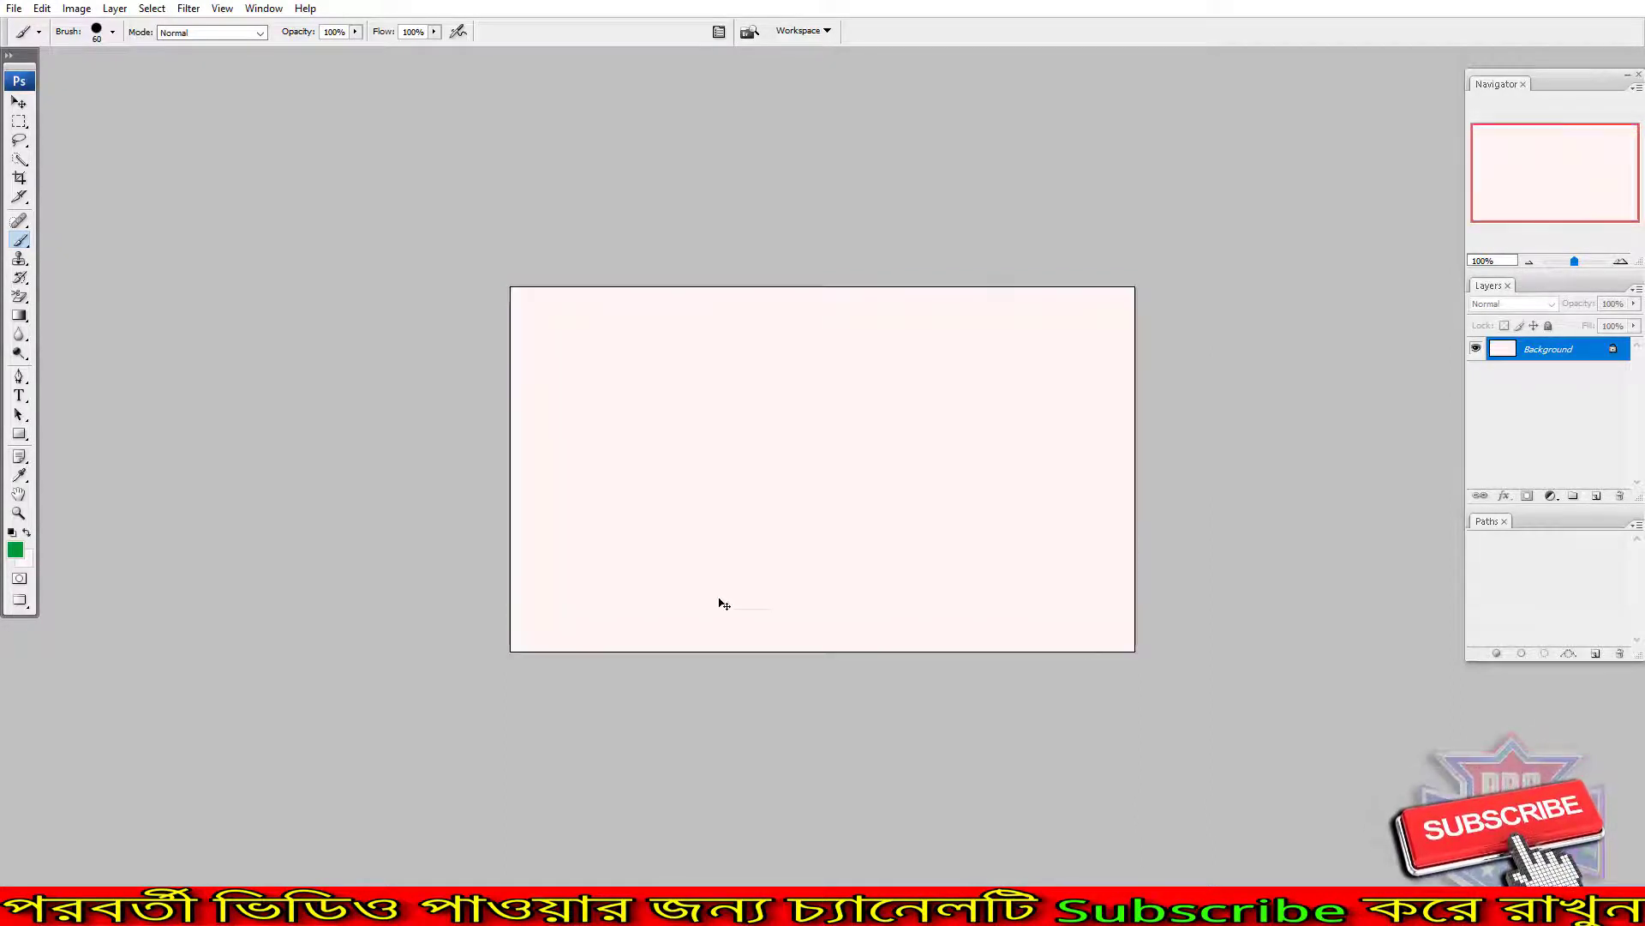
{"action": "key", "text": "ctrl+alt+z"}
{"action": "key", "text": "ctrl+alt+z"}
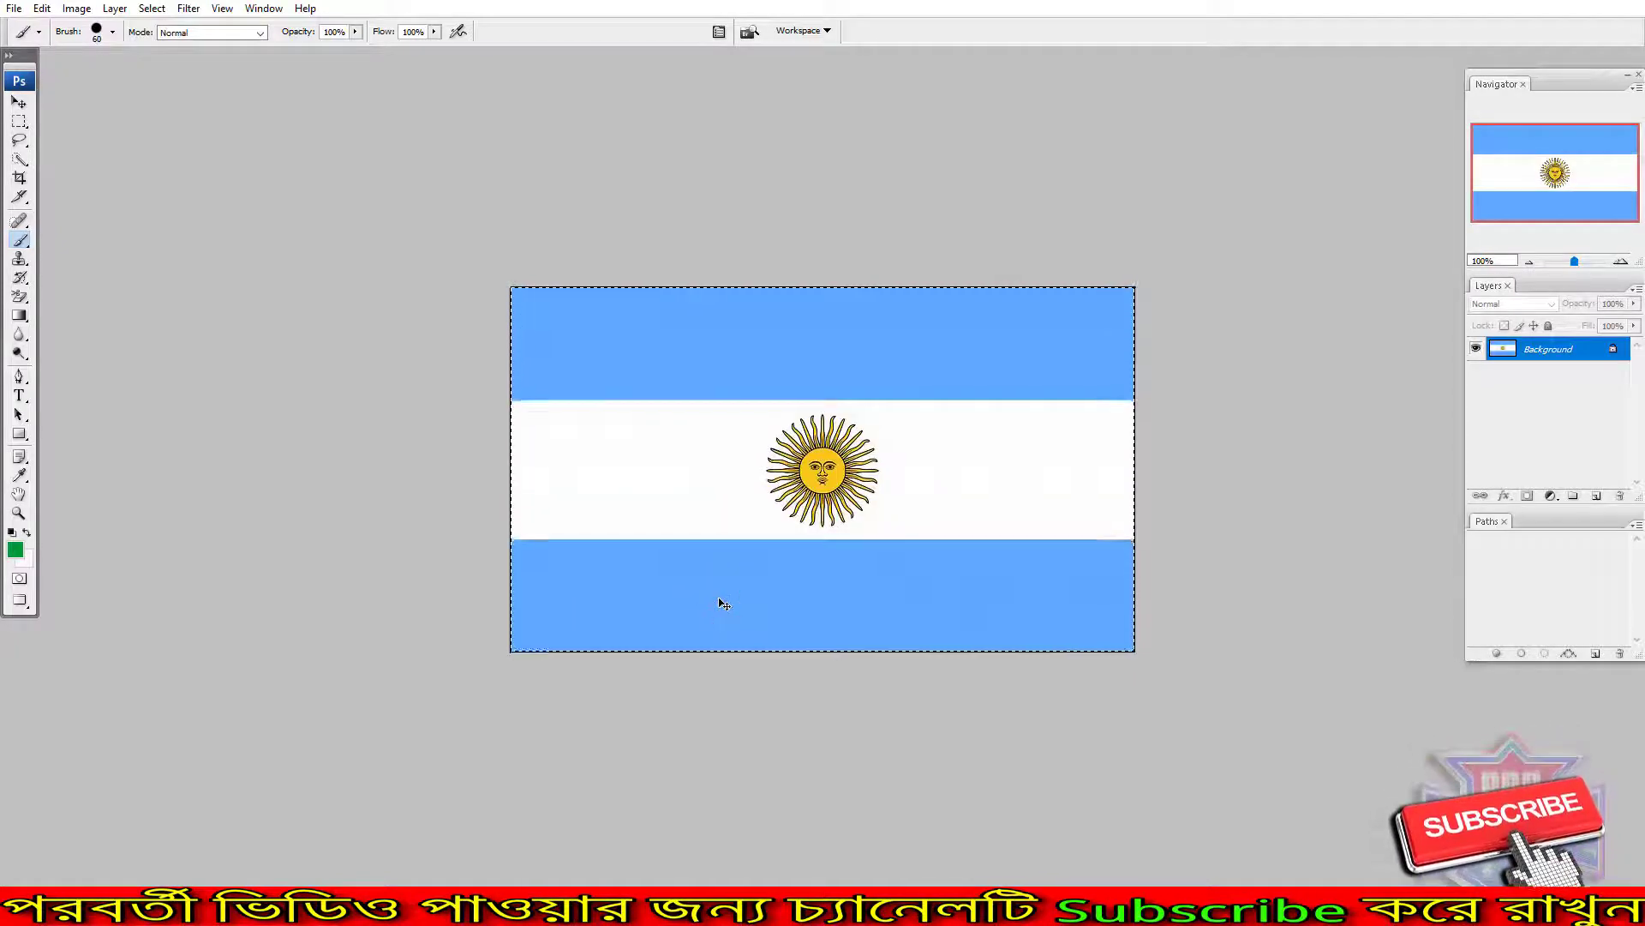
{"action": "key", "text": "ctrl+w"}
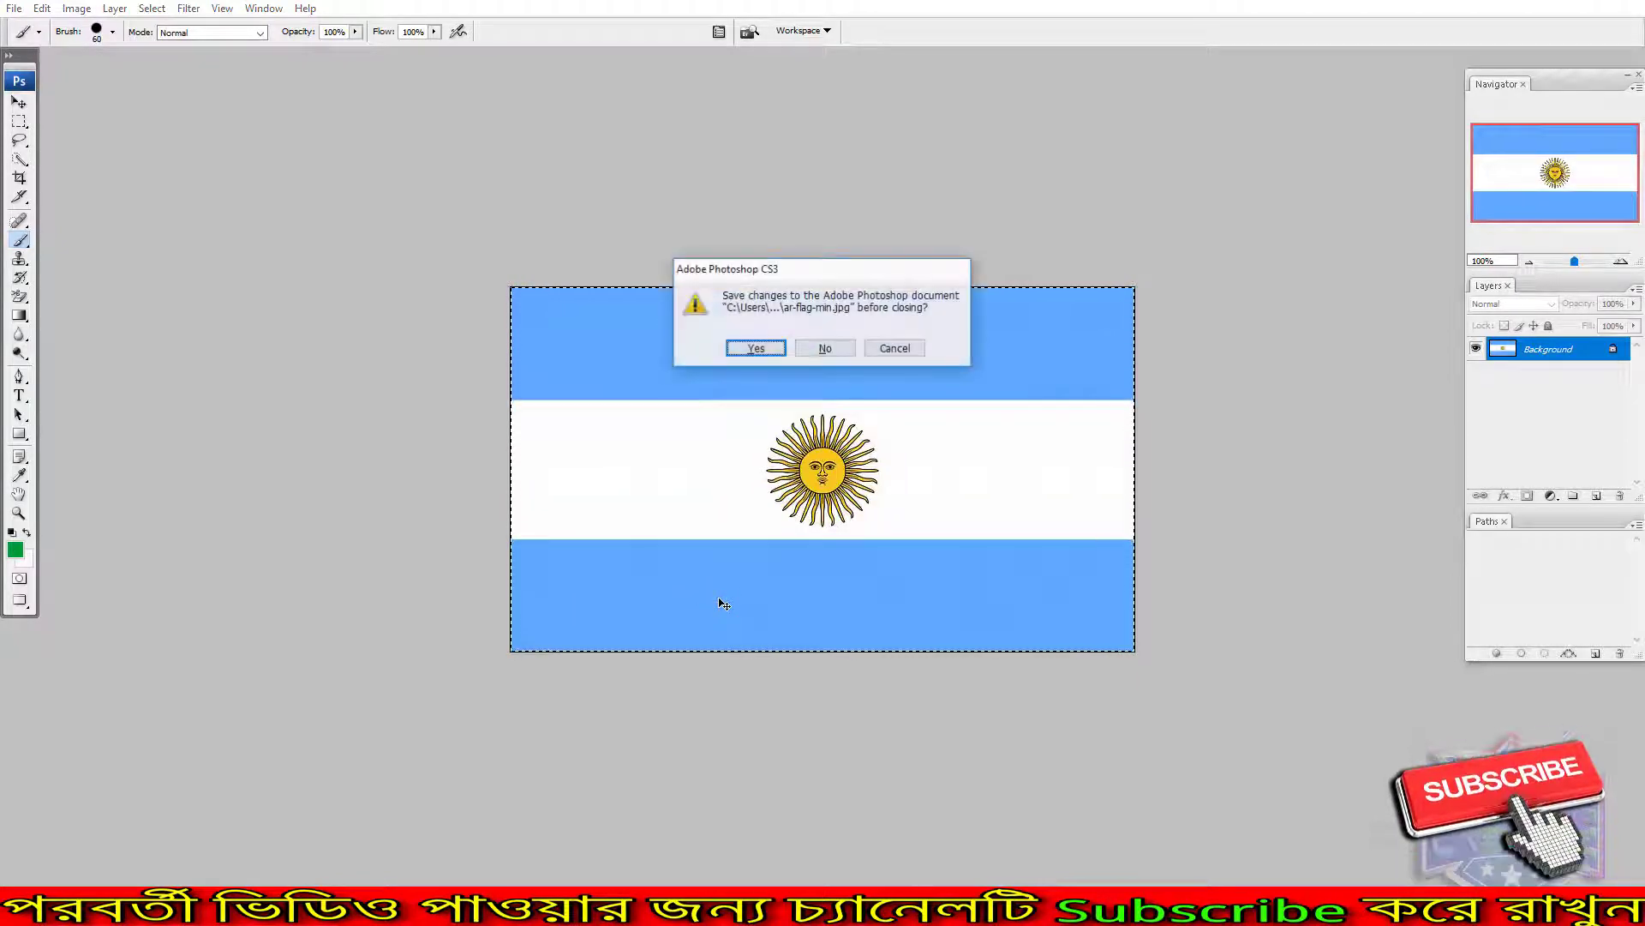
{"action": "left_click", "coordinate": [825, 350]}
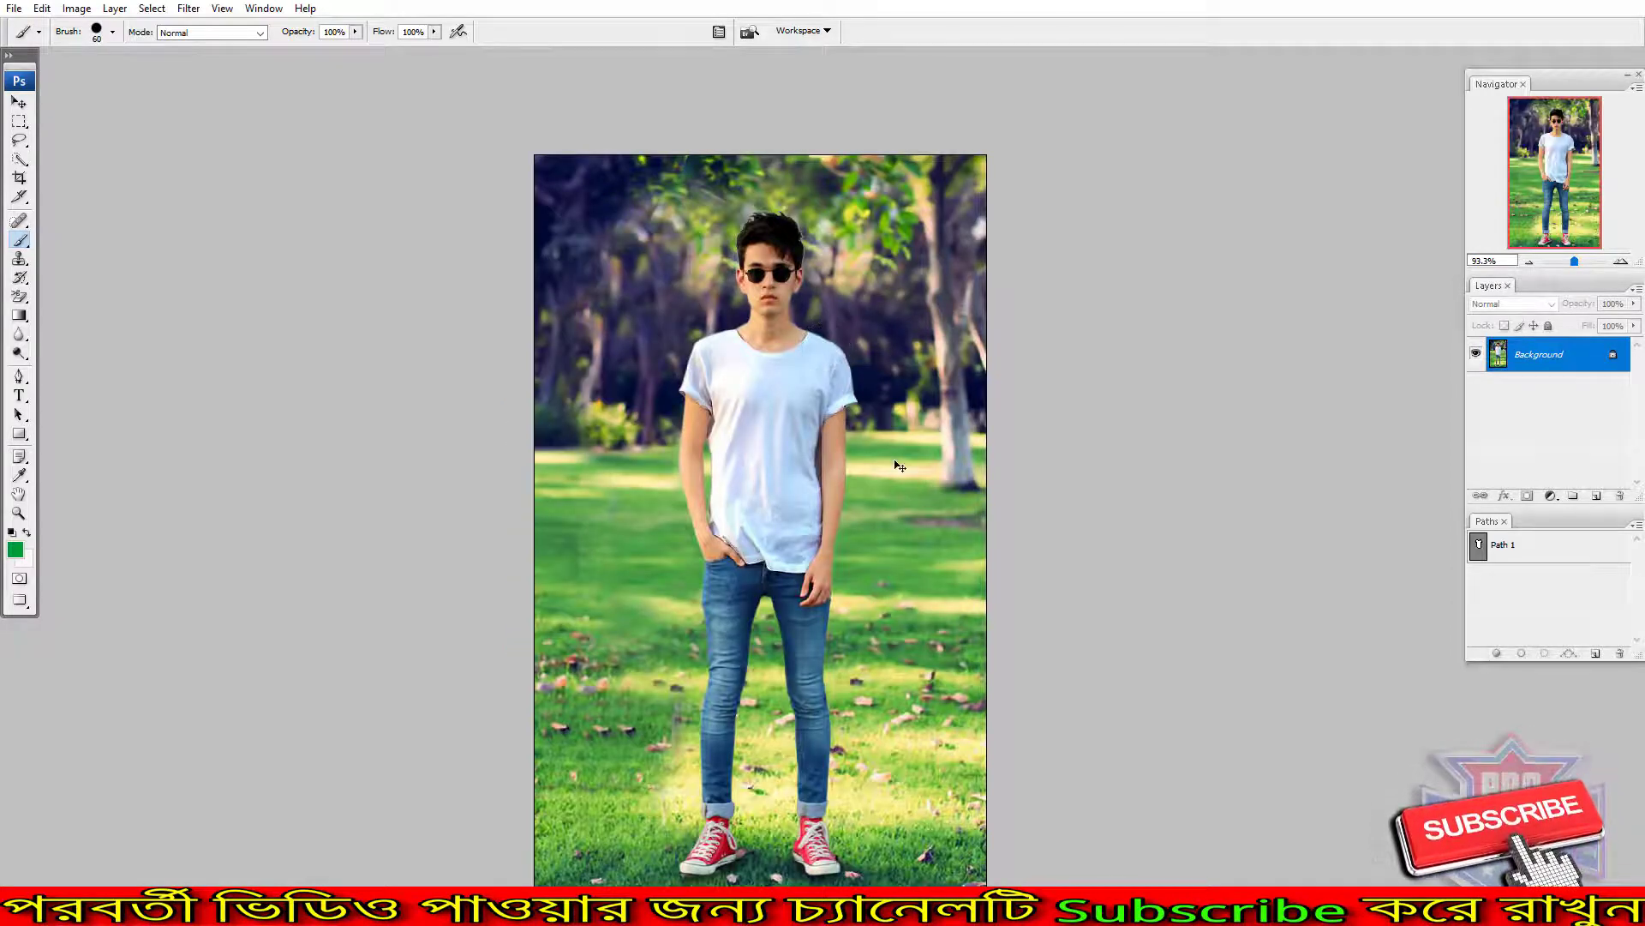
- Paste the Argentina flag as Layer 1, rotate it 90° upright and scale it to about 50% over the torso
{"action": "key", "text": "ctrl+v"}
{"action": "key", "text": "ctrl+t"}
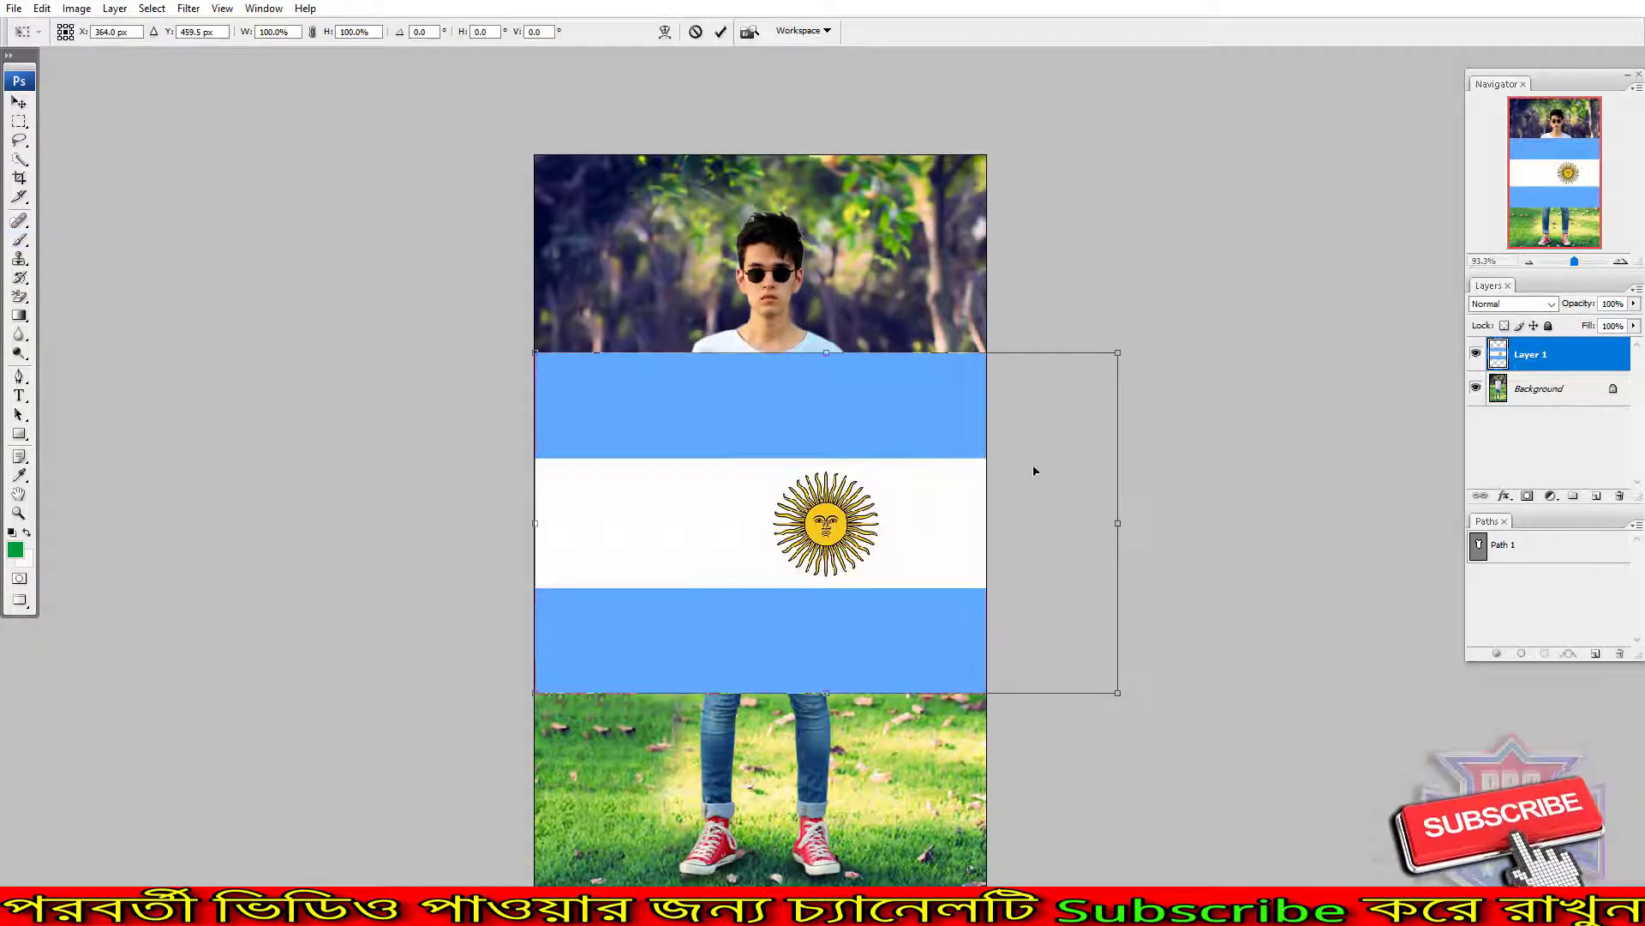
{"action": "left_click_drag", "start_coordinate": [1205, 439], "coordinate": [866, 706]}
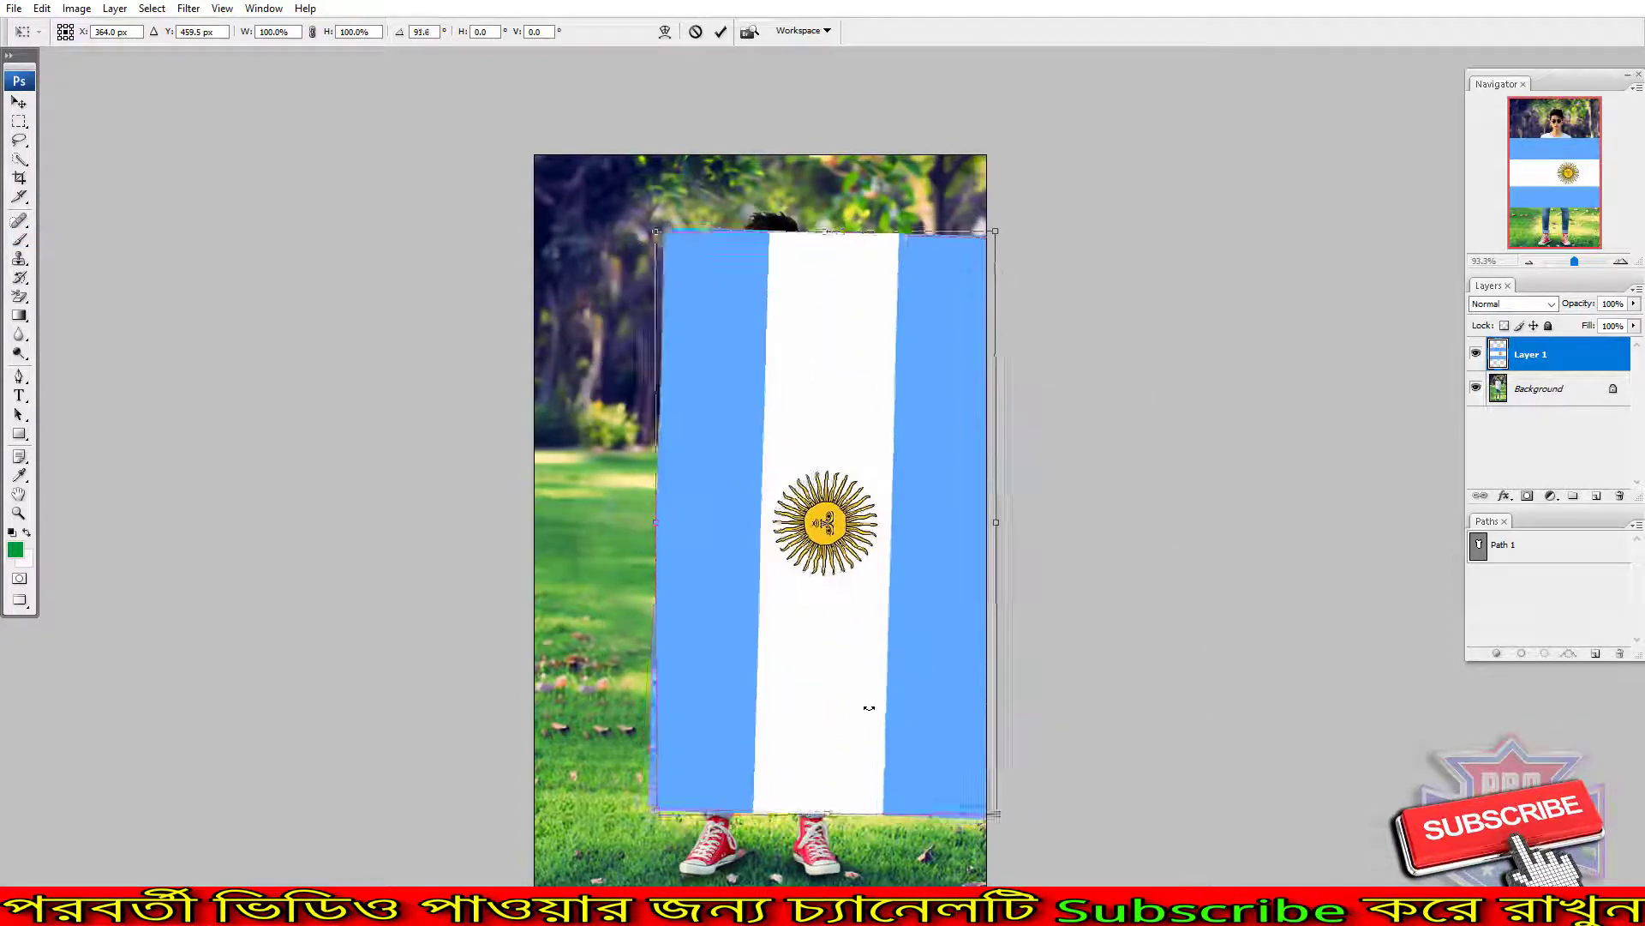
{"action": "mouse_move", "coordinate": [826, 801]}
{"action": "left_mouse_down"}
{"action": "mouse_move", "coordinate": [833, 666]}
{"action": "mouse_move", "coordinate": [783, 574]}
{"action": "mouse_move", "coordinate": [859, 584]}
{"action": "left_mouse_up"}
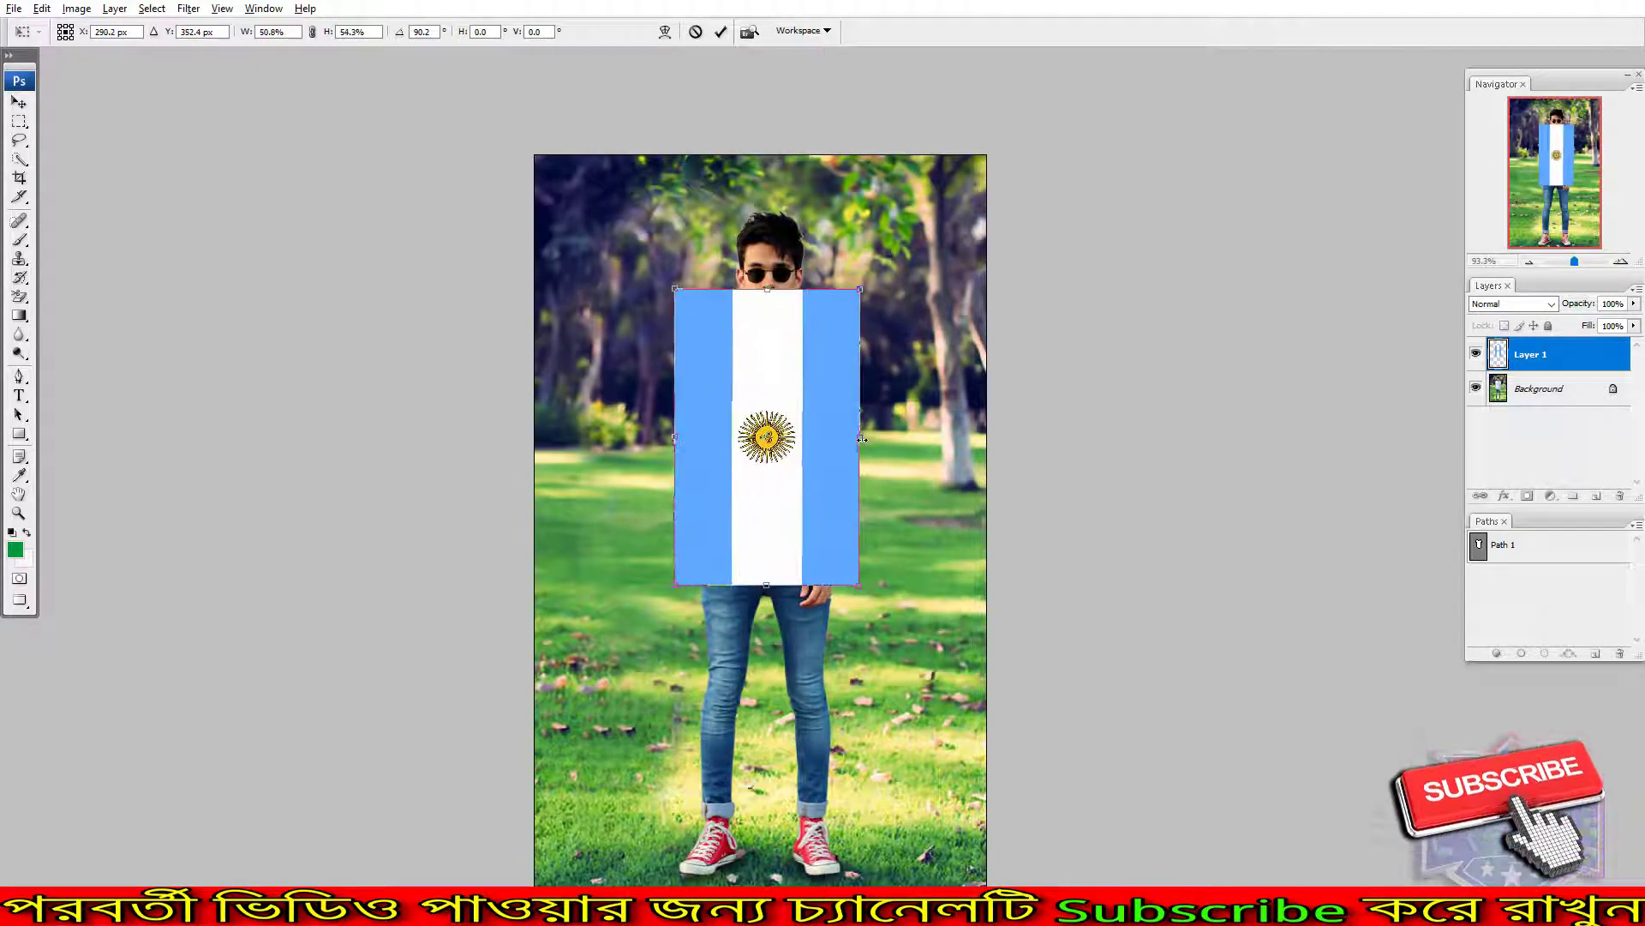
{"action": "key", "text": "Return"}
- Load Path 1 as a selection, invert it, and delete the Argentina flag outside the shirt outline
{"action": "key", "text": "b"}
{"action": "left_click", "coordinate": [1506, 552]}
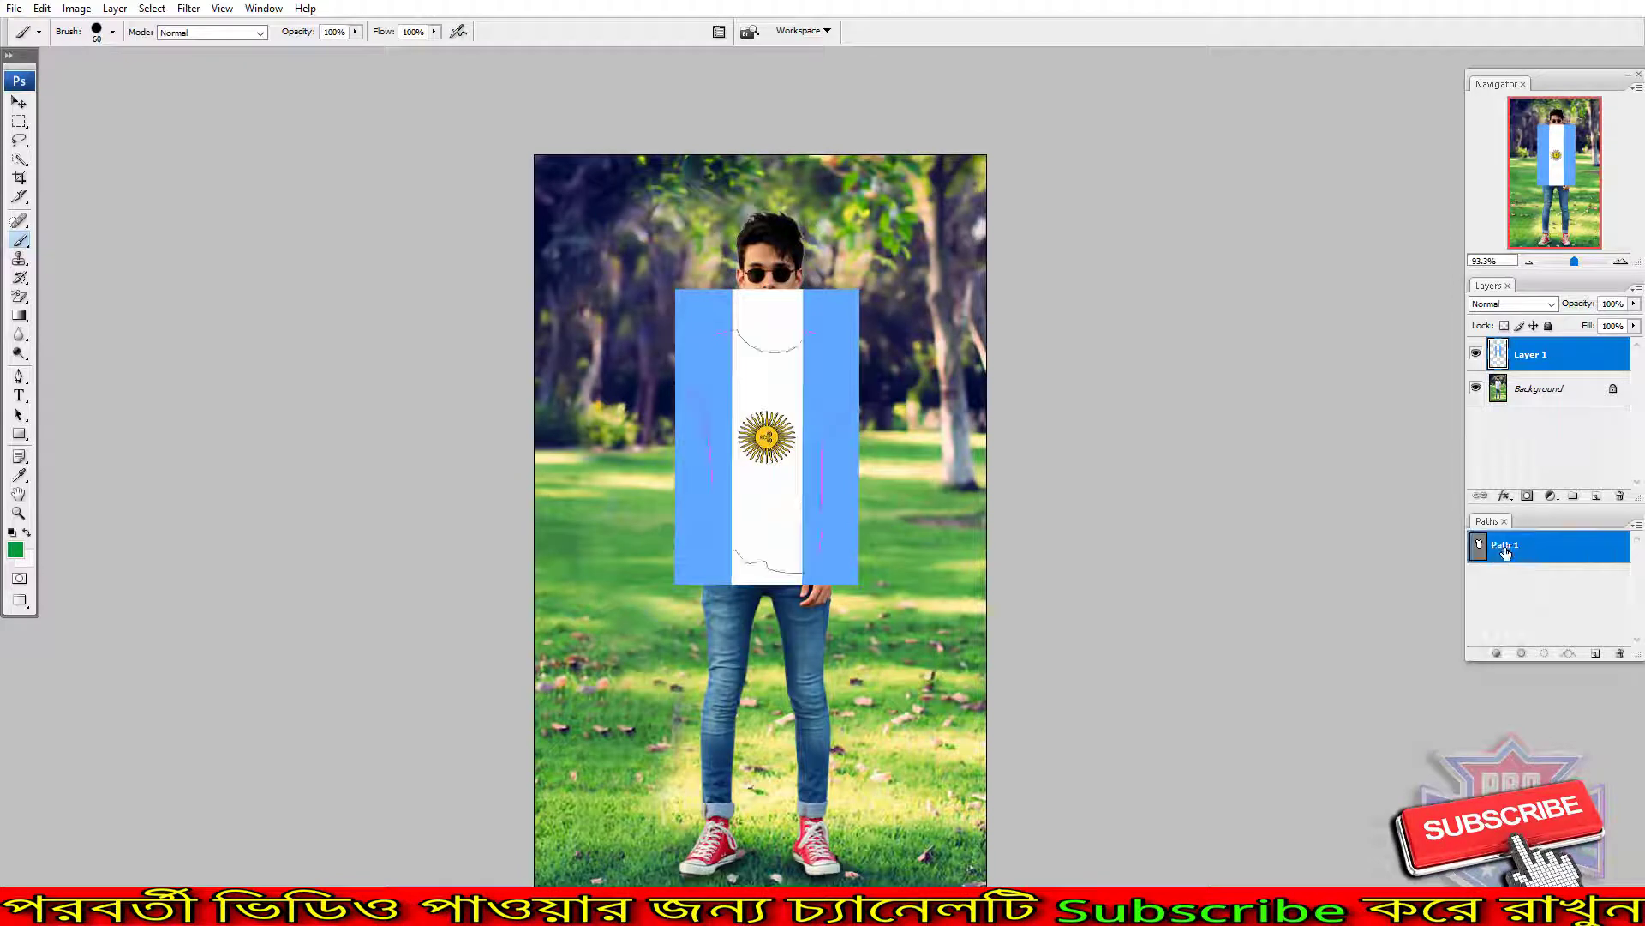
{"action": "left_click", "coordinate": [1479, 550], "text": "ctrl"}
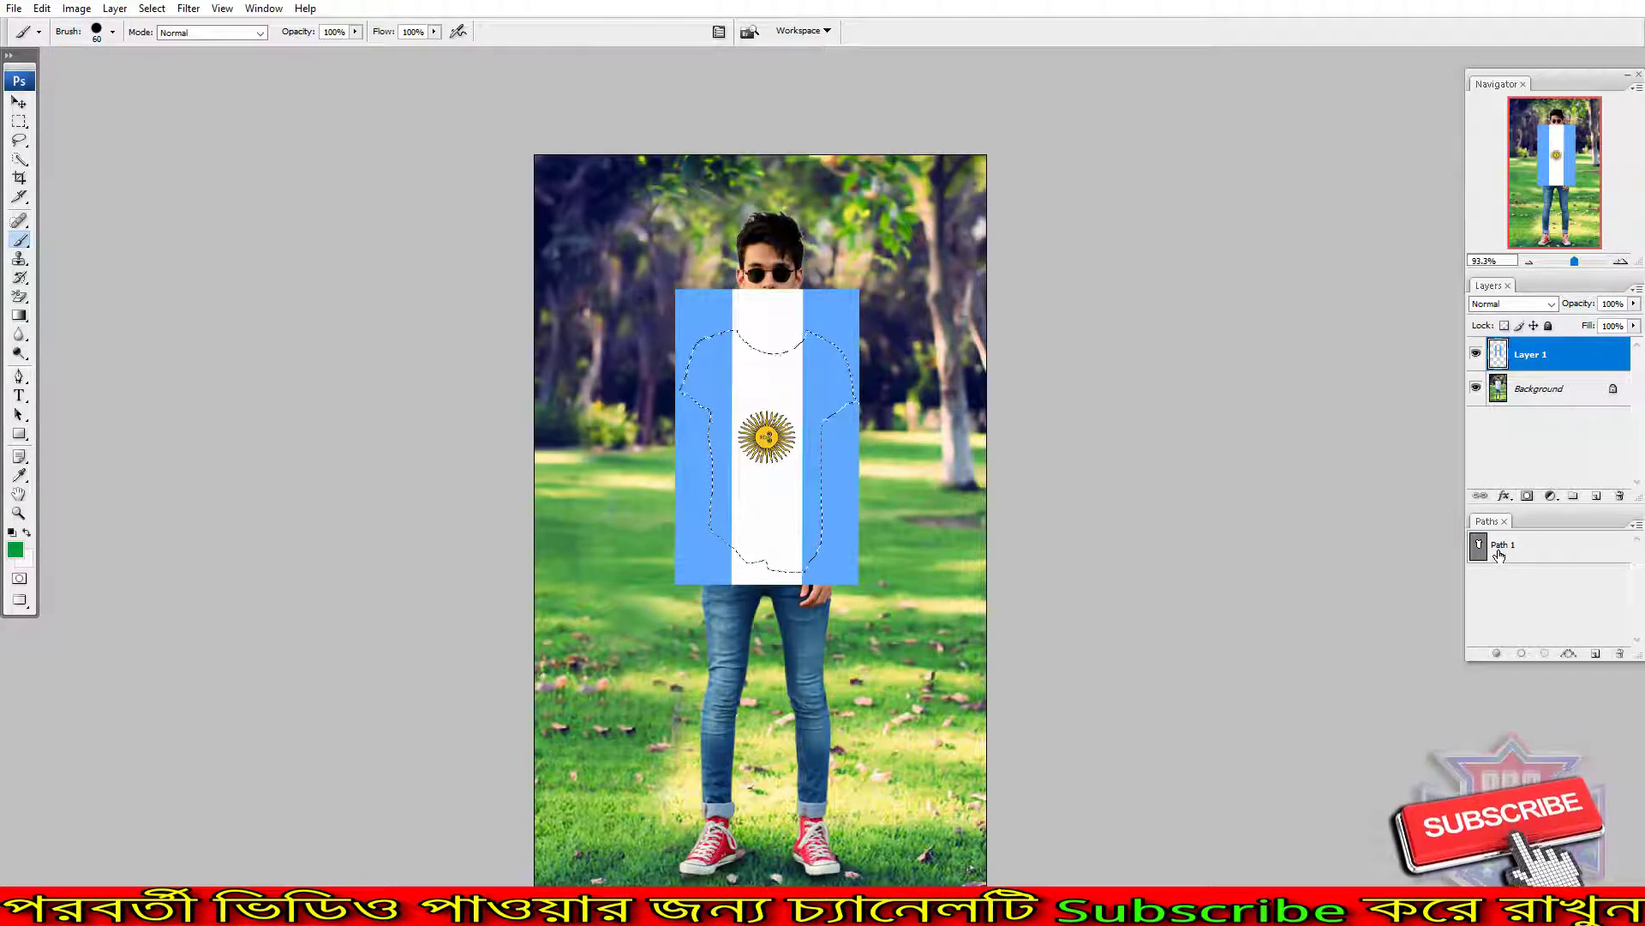
{"action": "key", "text": "ctrl+shift+i"}
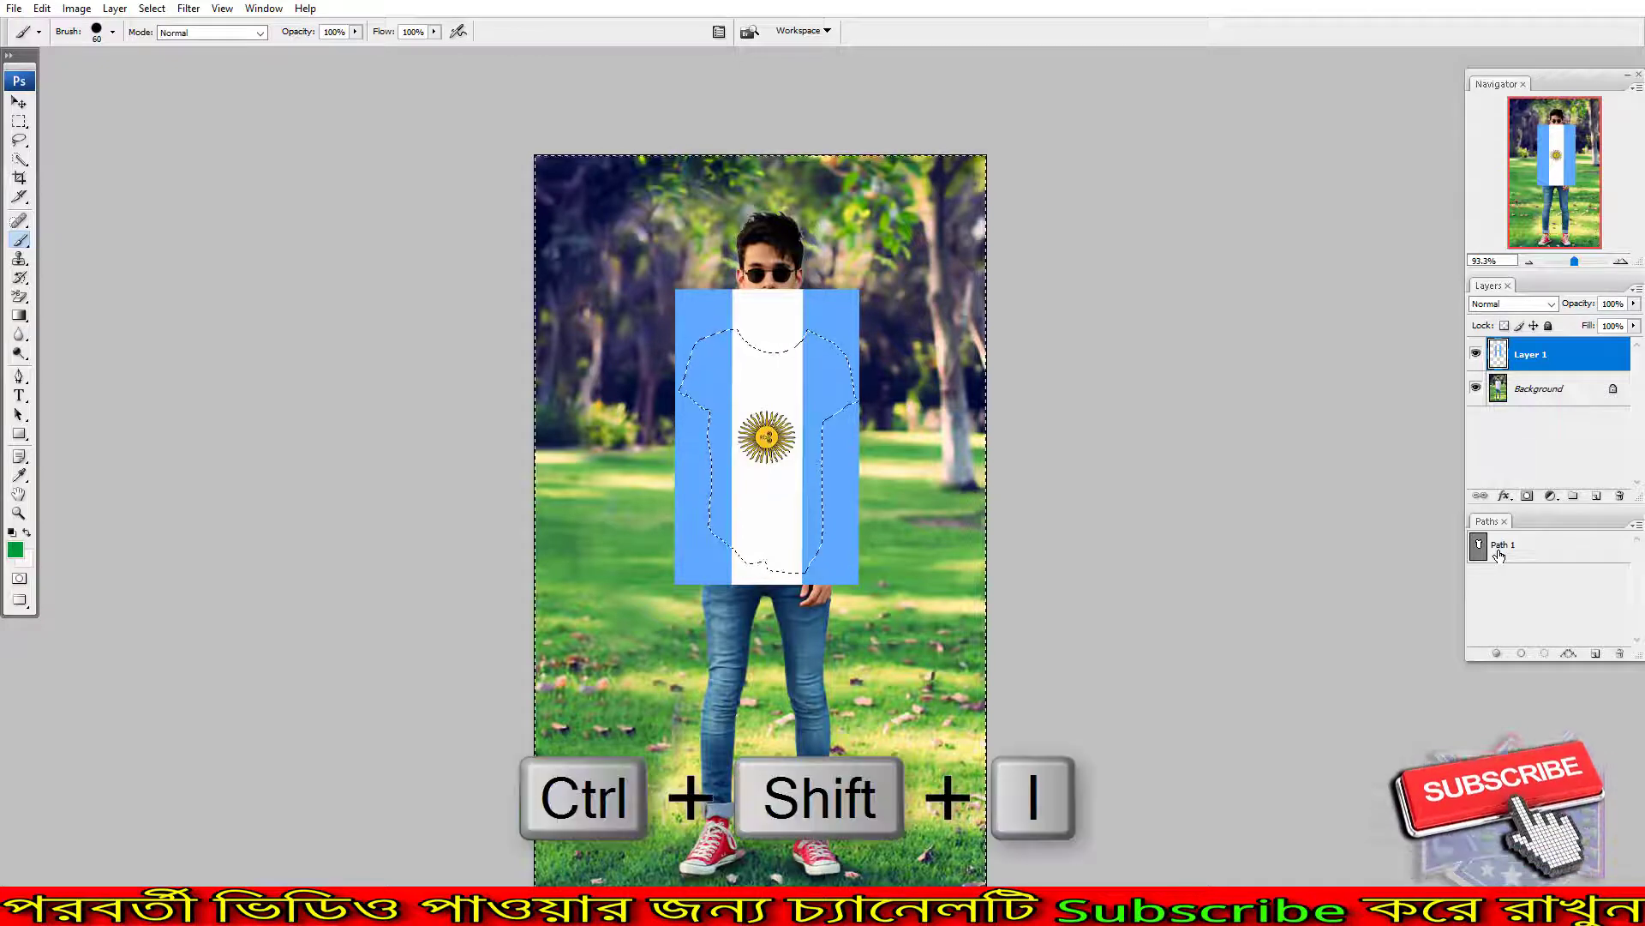
{"action": "key", "text": "Delete"}
{"action": "key", "text": "ctrl+d"}
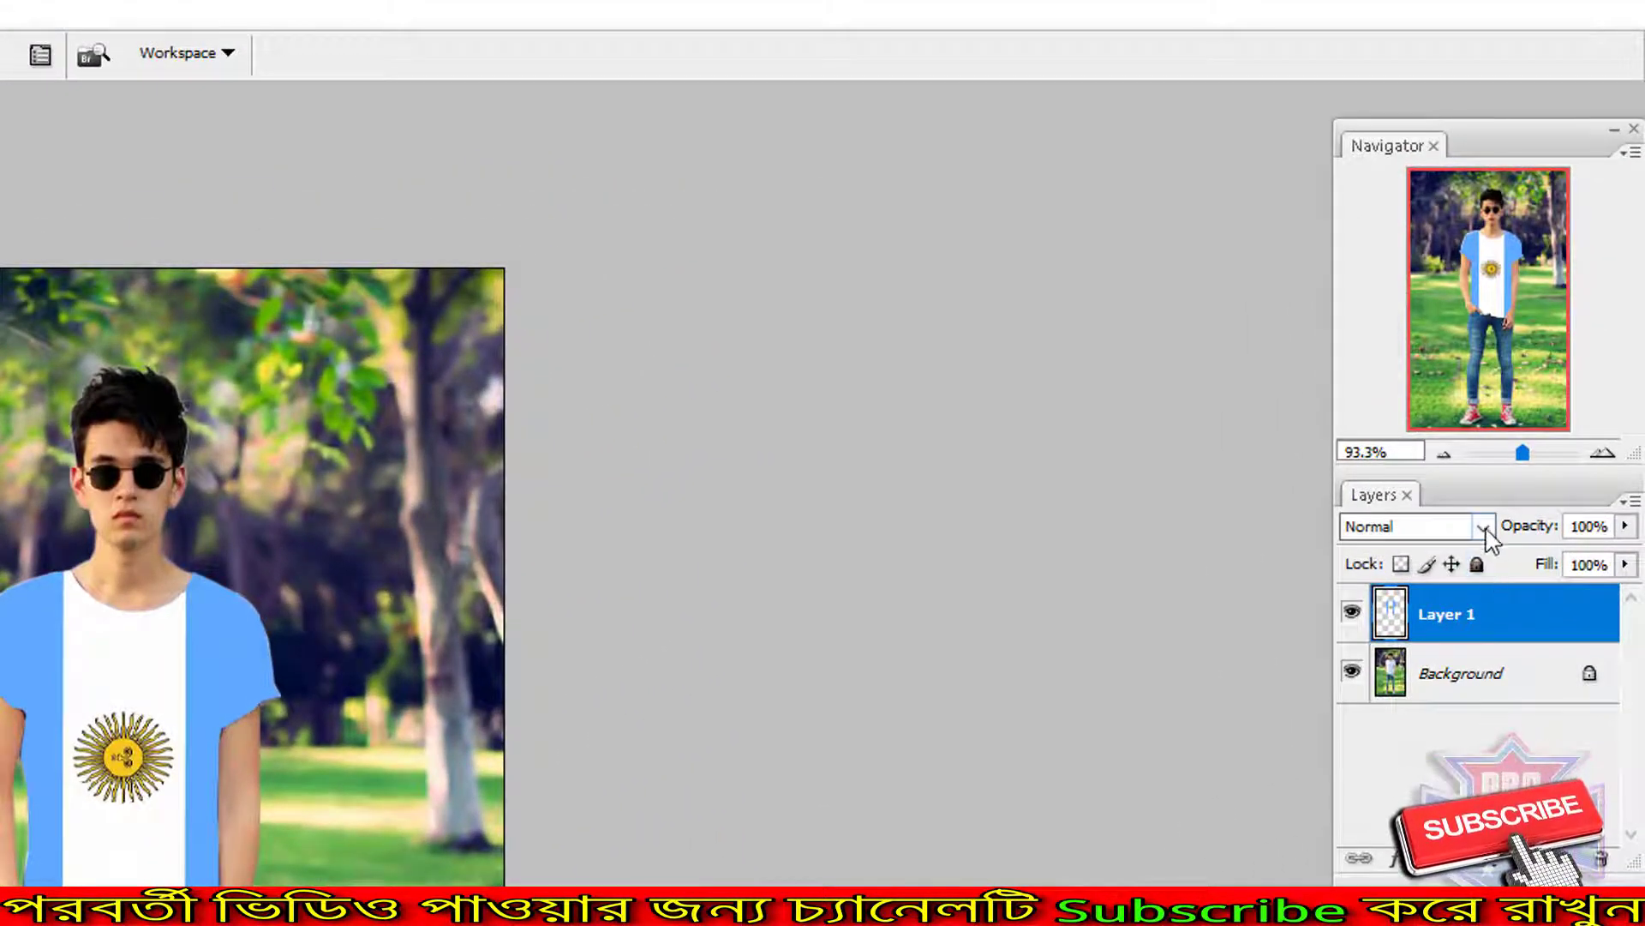
- Set Layer 1's blend mode to Multiply, then zoom in and out to check the shading
{"action": "left_click", "coordinate": [1483, 526]}
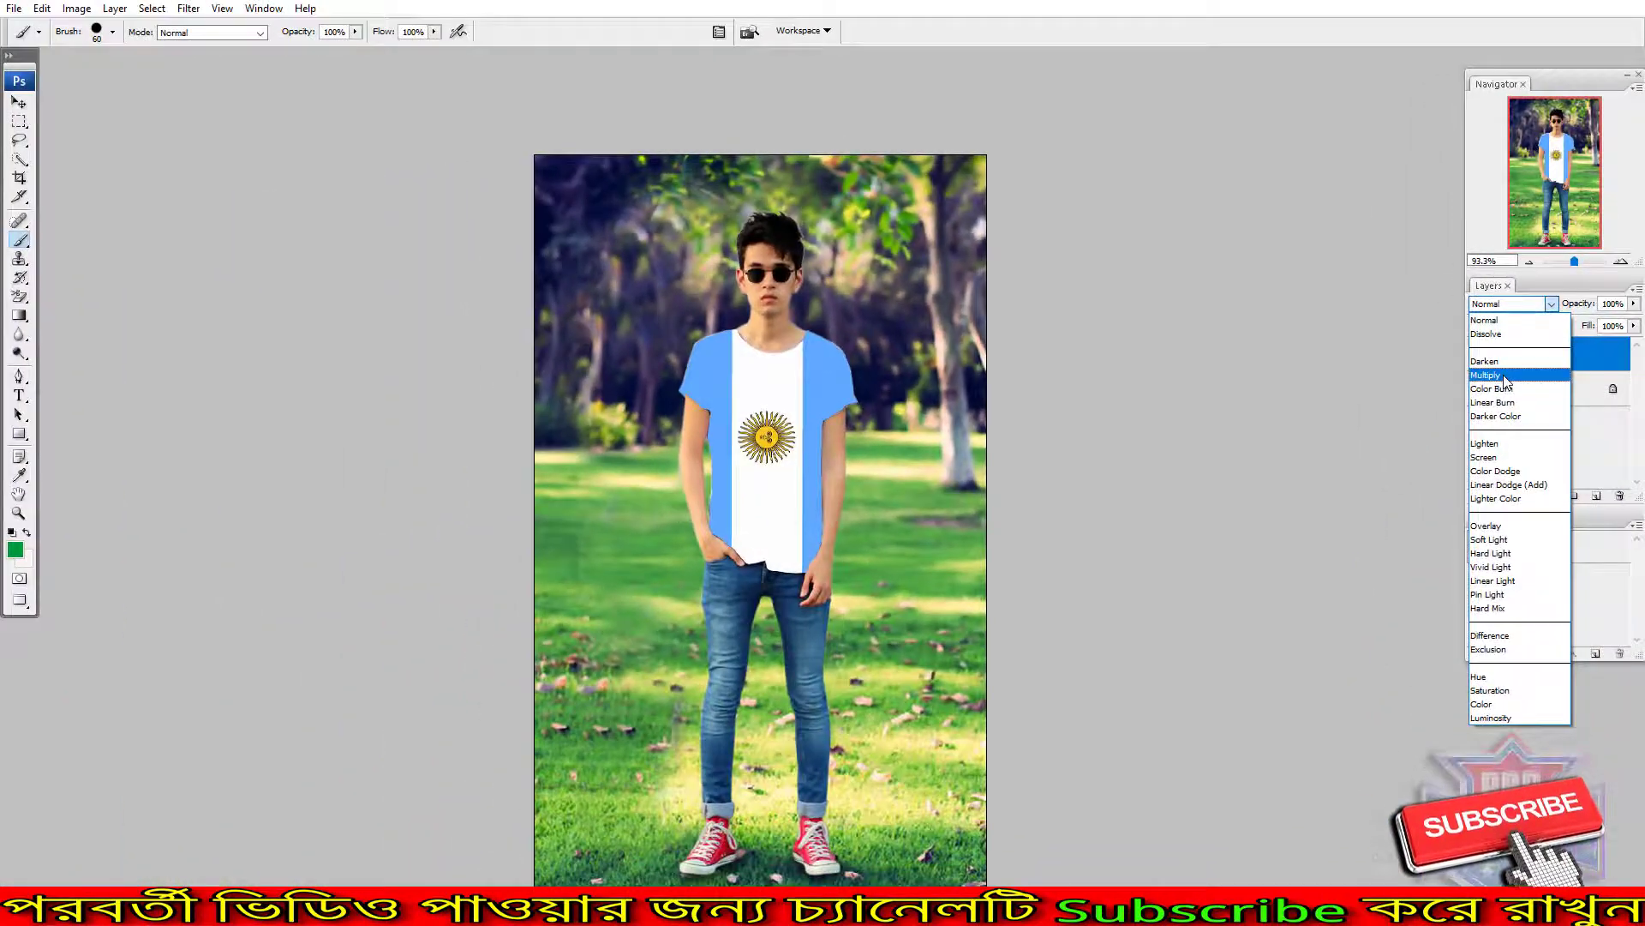
{"action": "left_click", "coordinate": [1503, 374]}
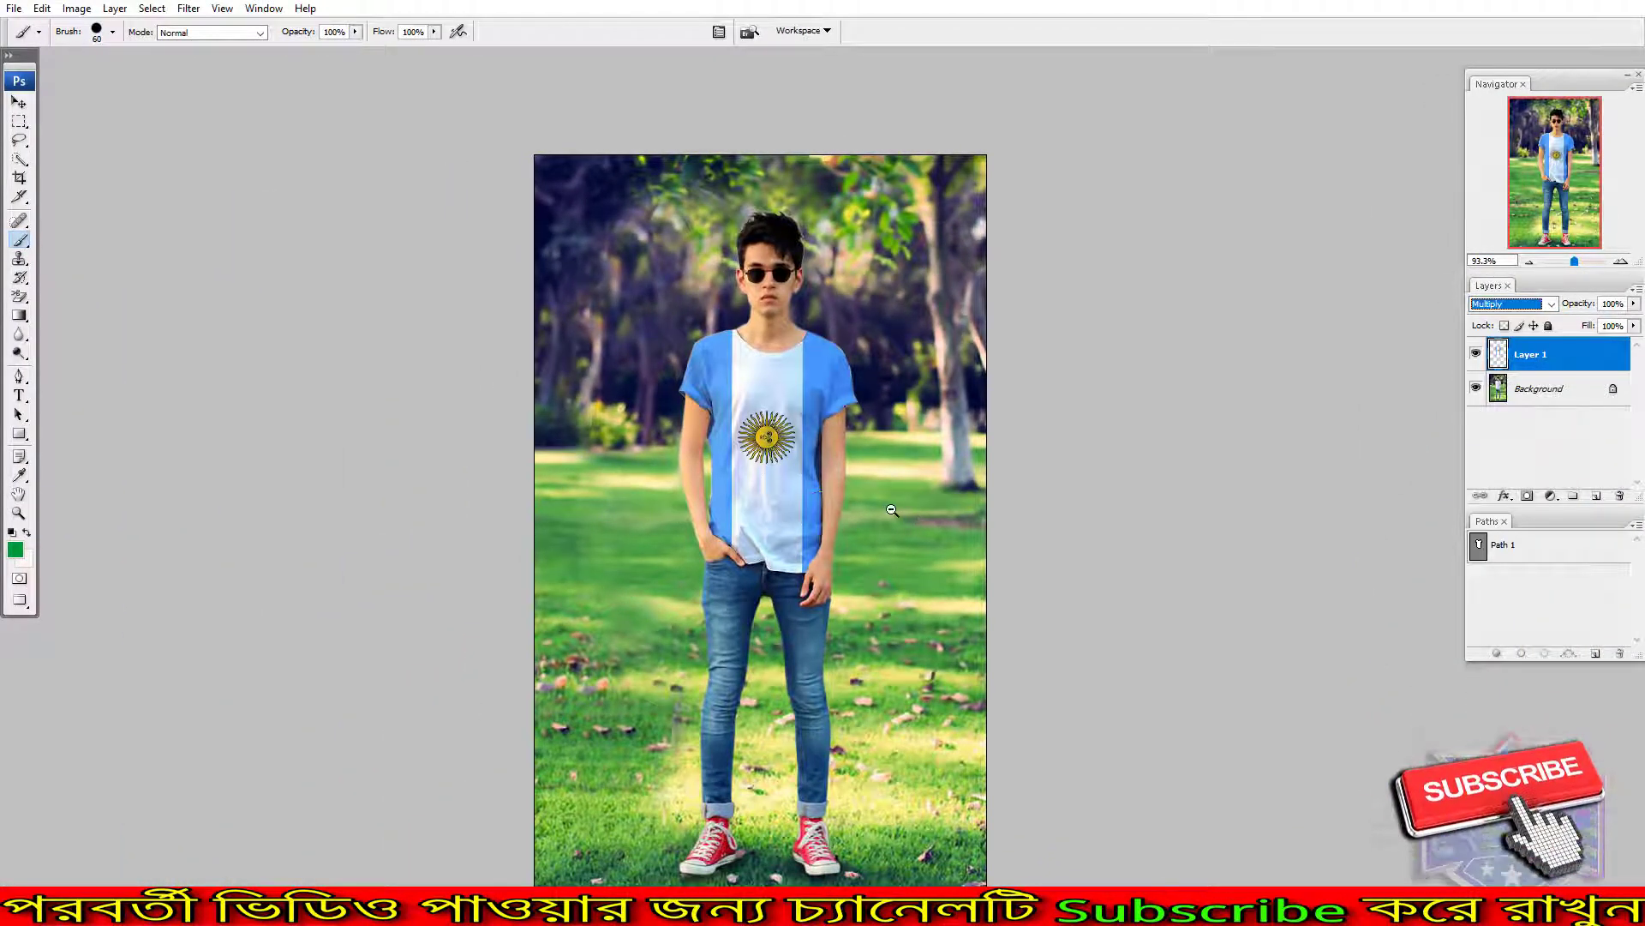
{"action": "left_click", "coordinate": [844, 490], "text": "ctrl"}
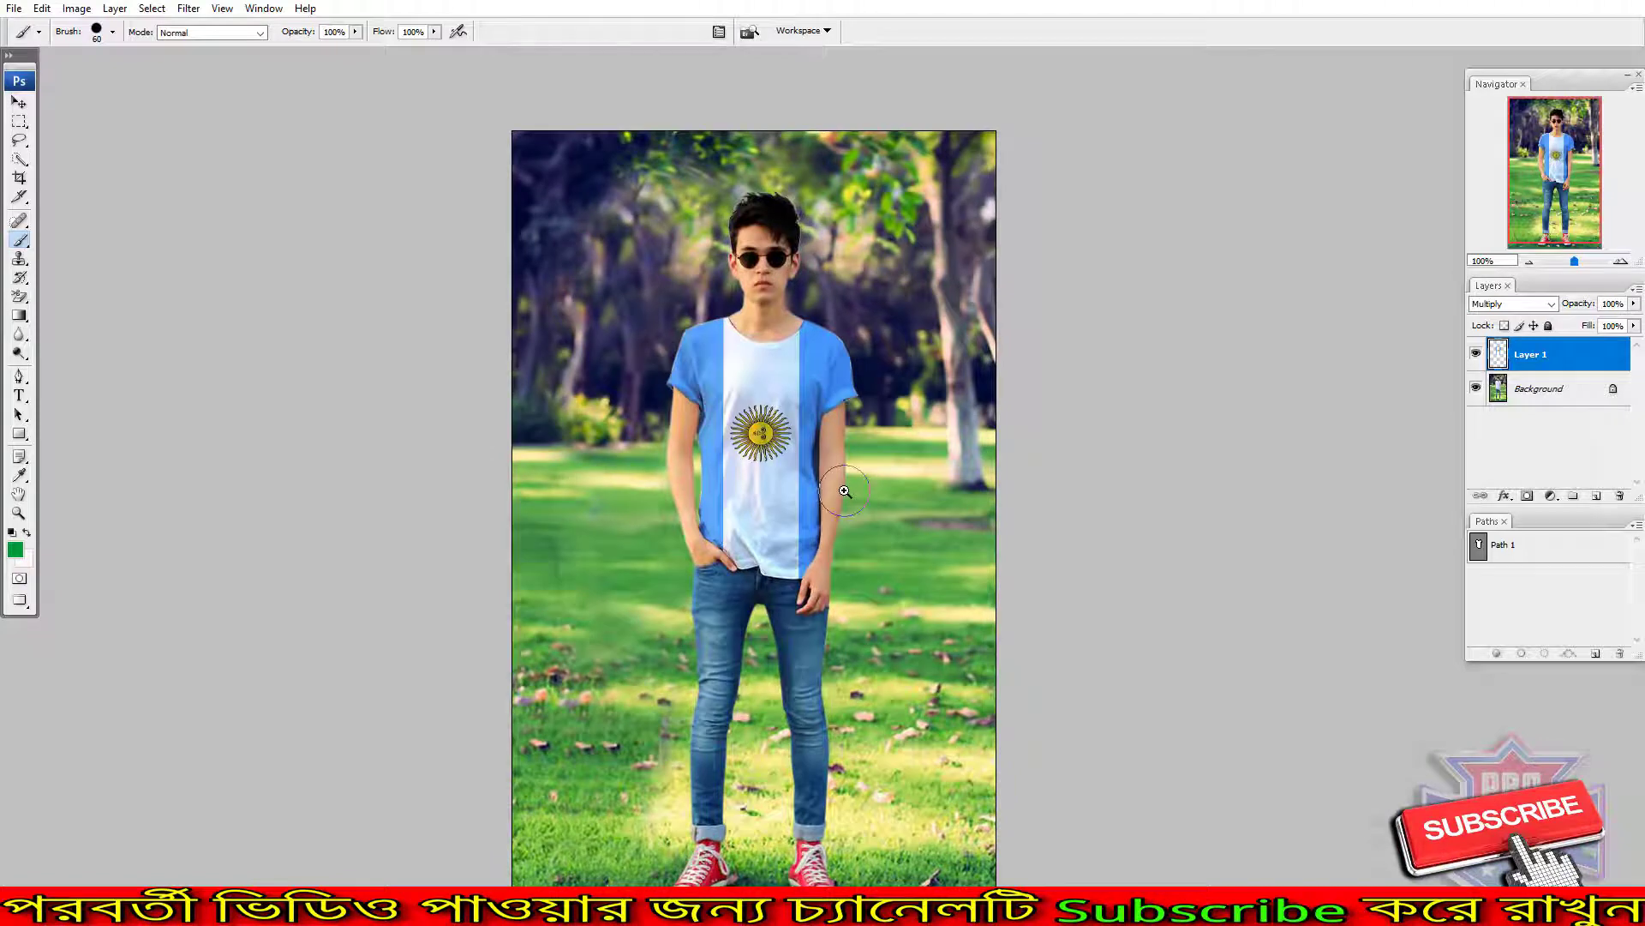
{"action": "left_click", "coordinate": [845, 490], "text": "ctrl+alt"}
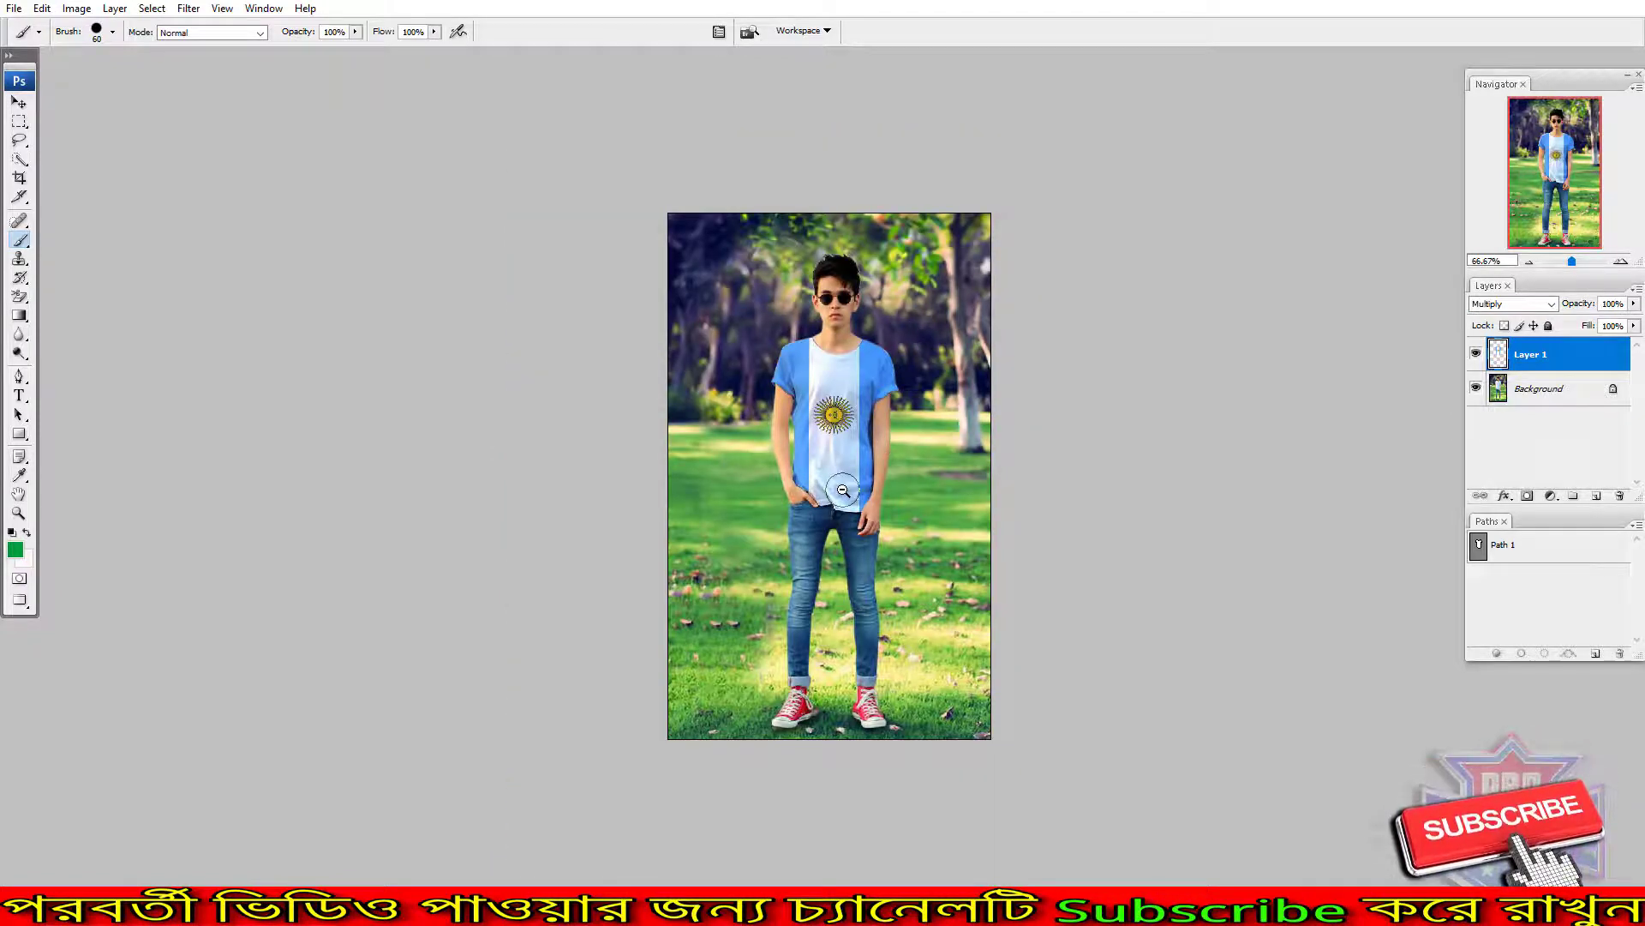